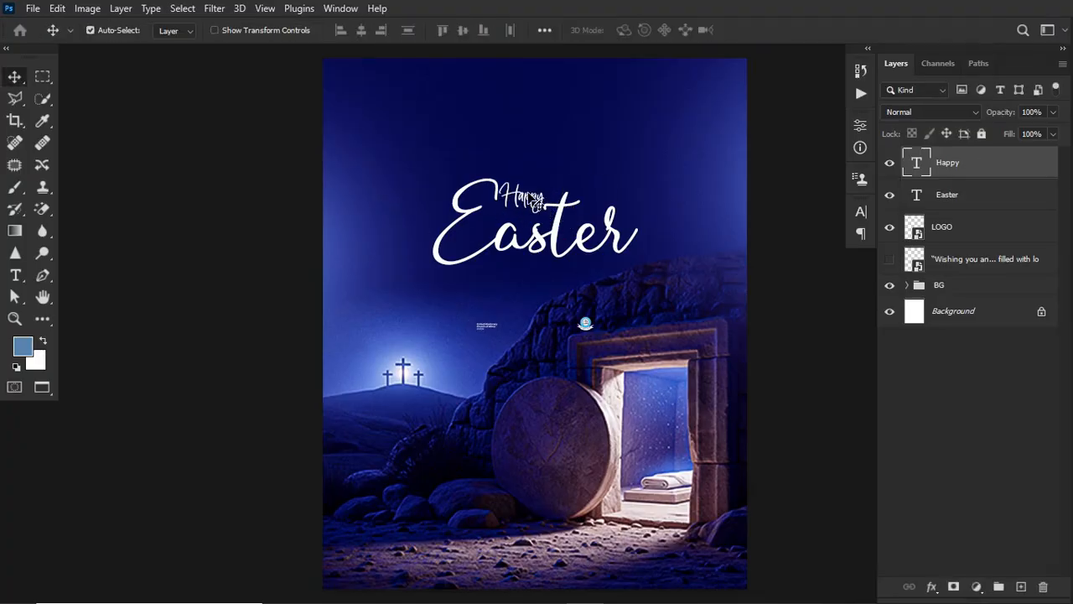
left_click(596, 115)
left_click(374, 557)
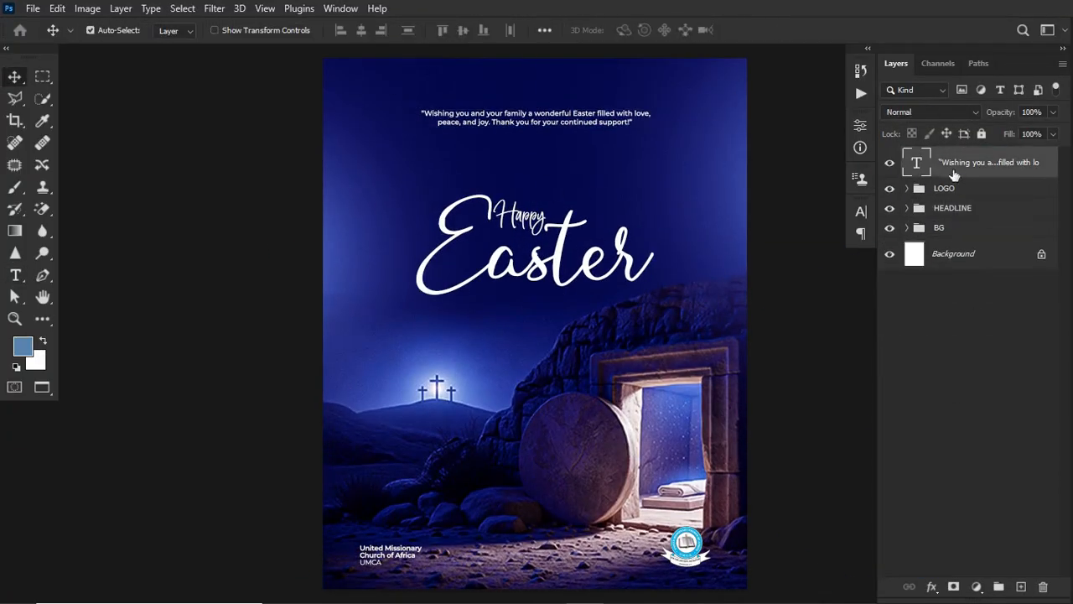
key("ctrl+shift+alt+e")
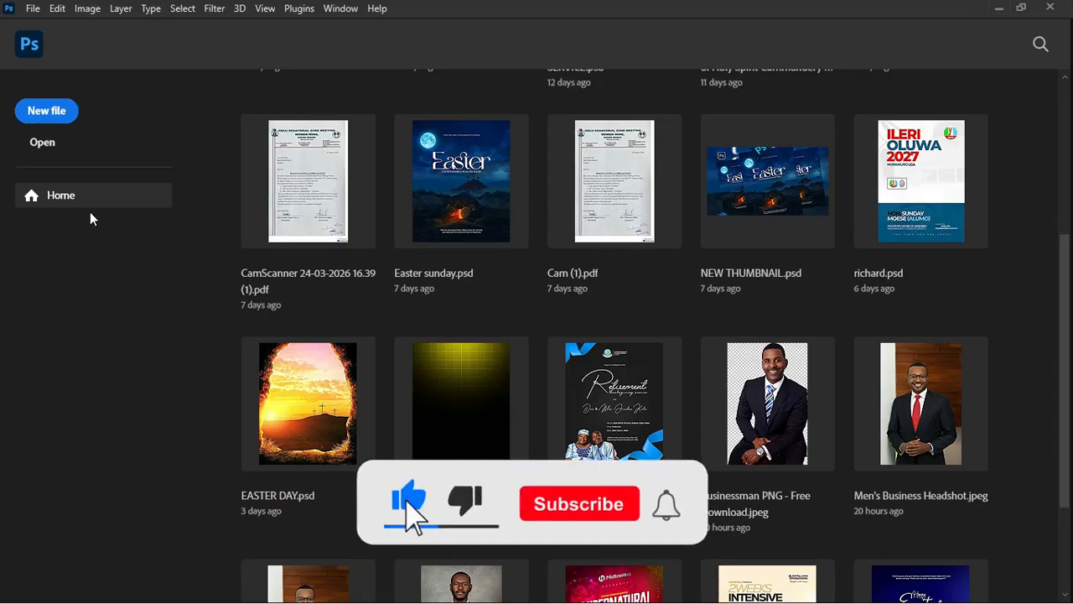
Step: Create a new 1080 x 1350 pixel document at 100 pixels/inch in RGB Color with a white background
left_click(59, 115)
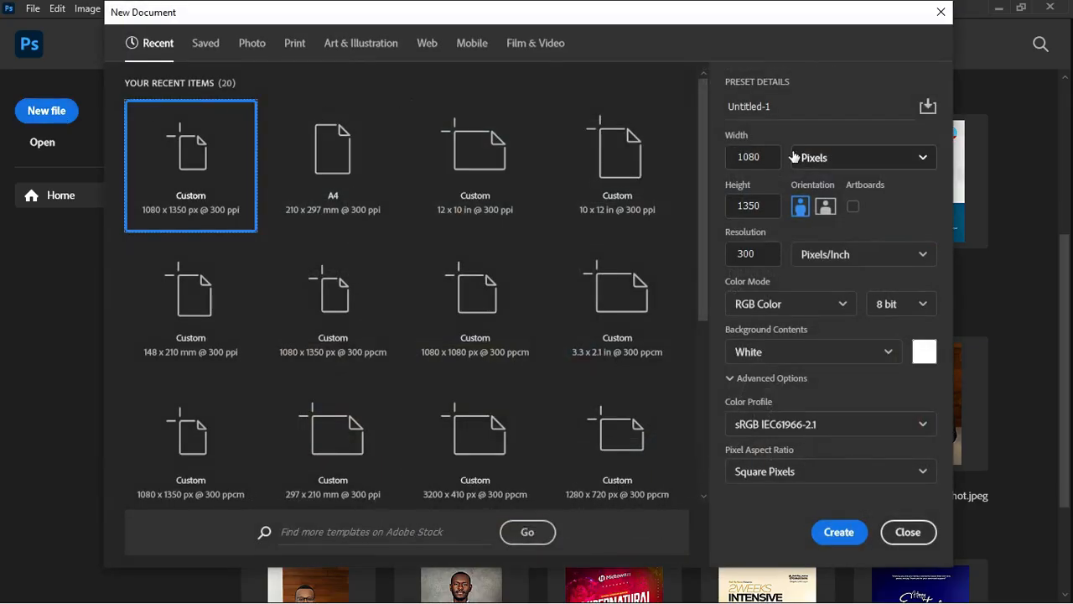
left_click(868, 157)
left_click(827, 188)
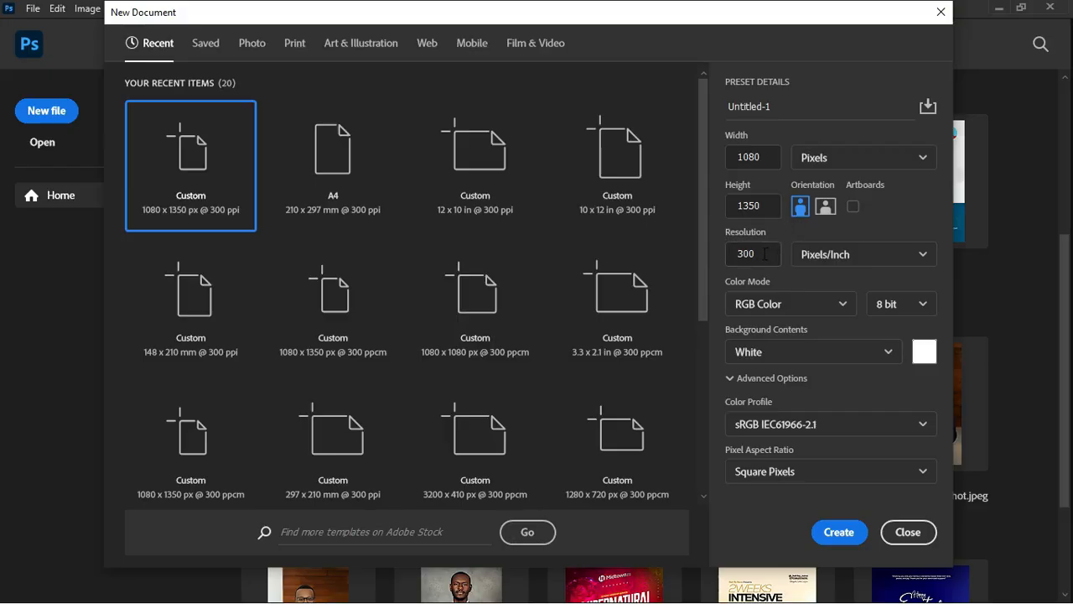
double_click(759, 254)
left_click(802, 307)
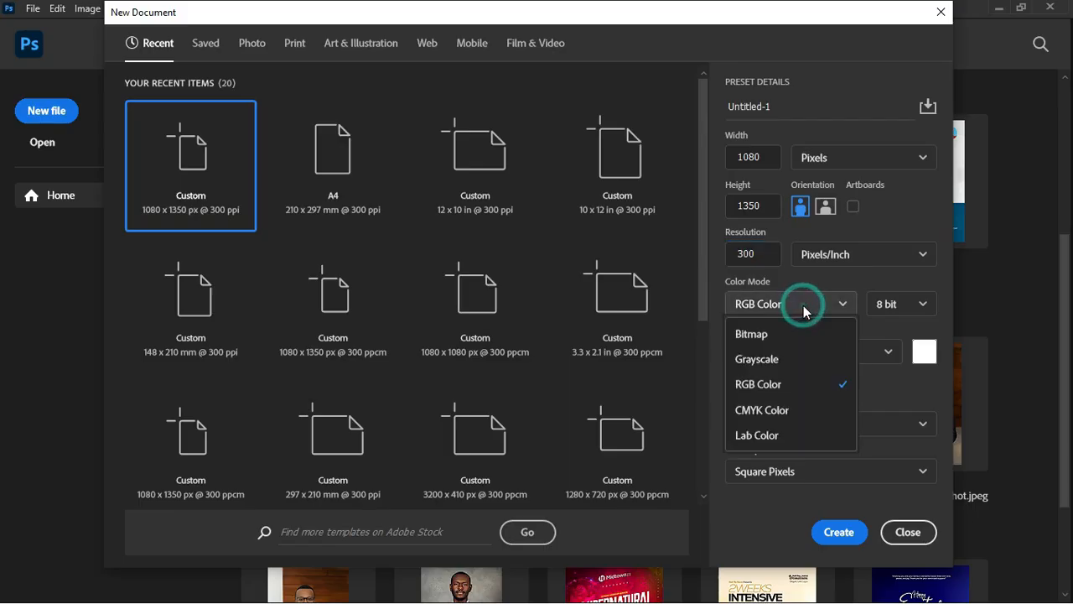
left_click(802, 307)
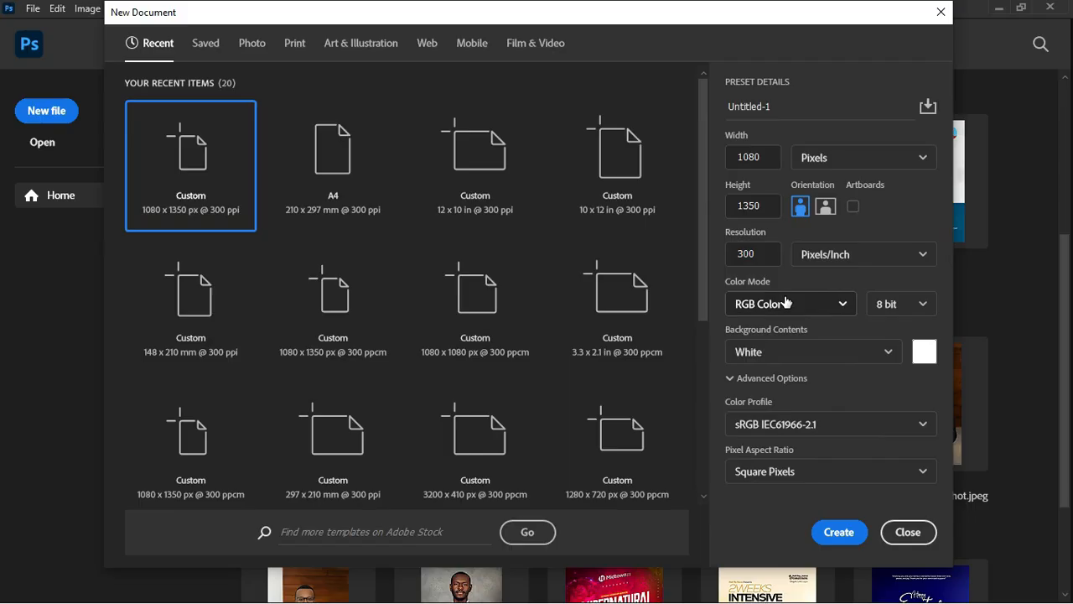
left_click(760, 253)
type("100")
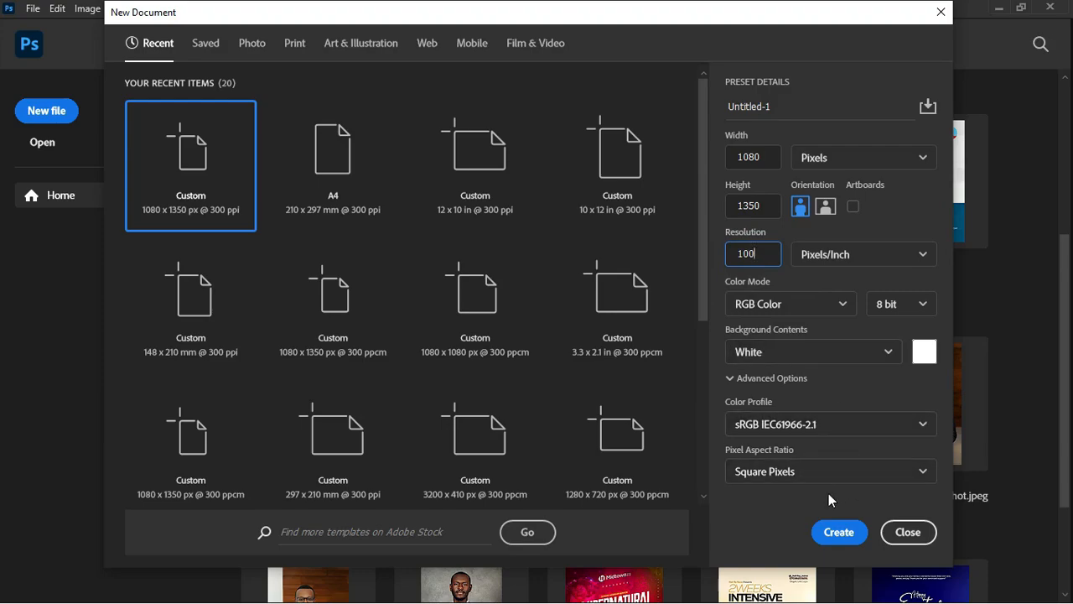
left_click(838, 531)
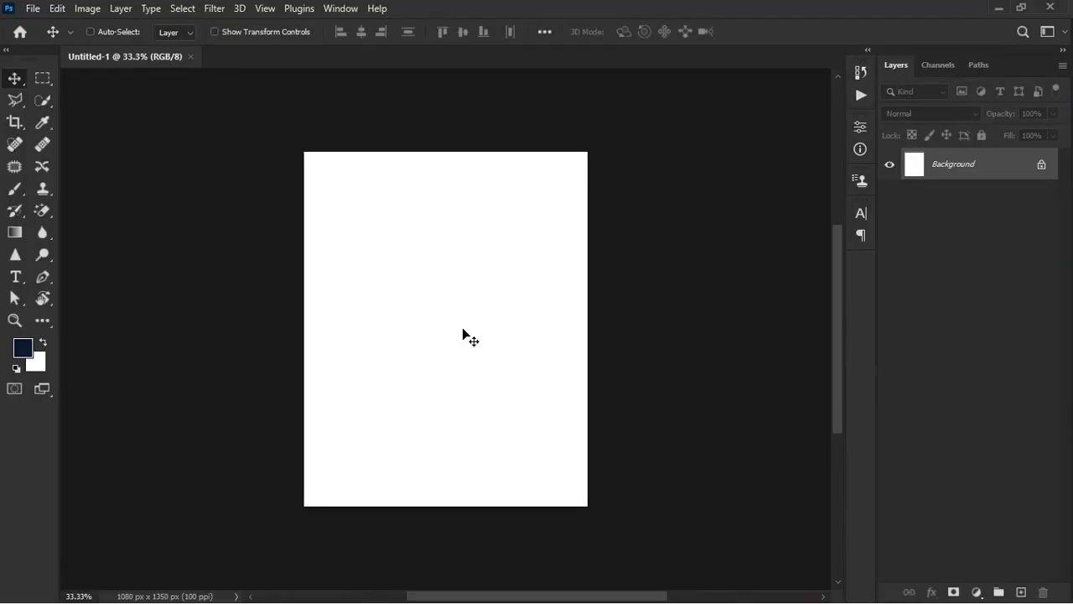
Step: Switch to File Explorer and bring up the cross folder in Downloads
key("ctrl+plus")
key("ctrl+minus")
key("super")
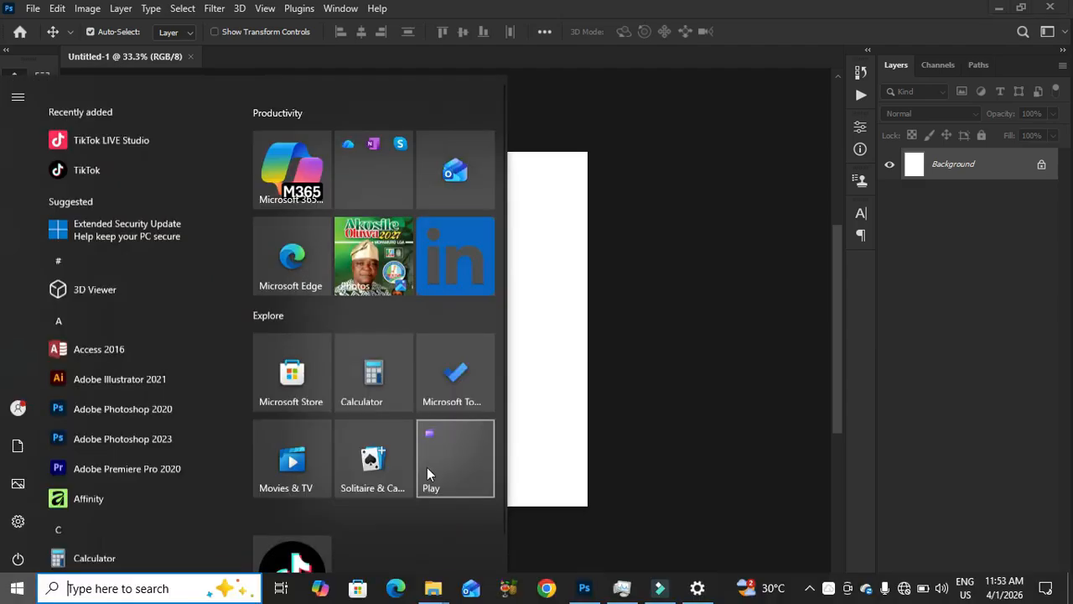
mouse_move(431, 583)
left_click(385, 545)
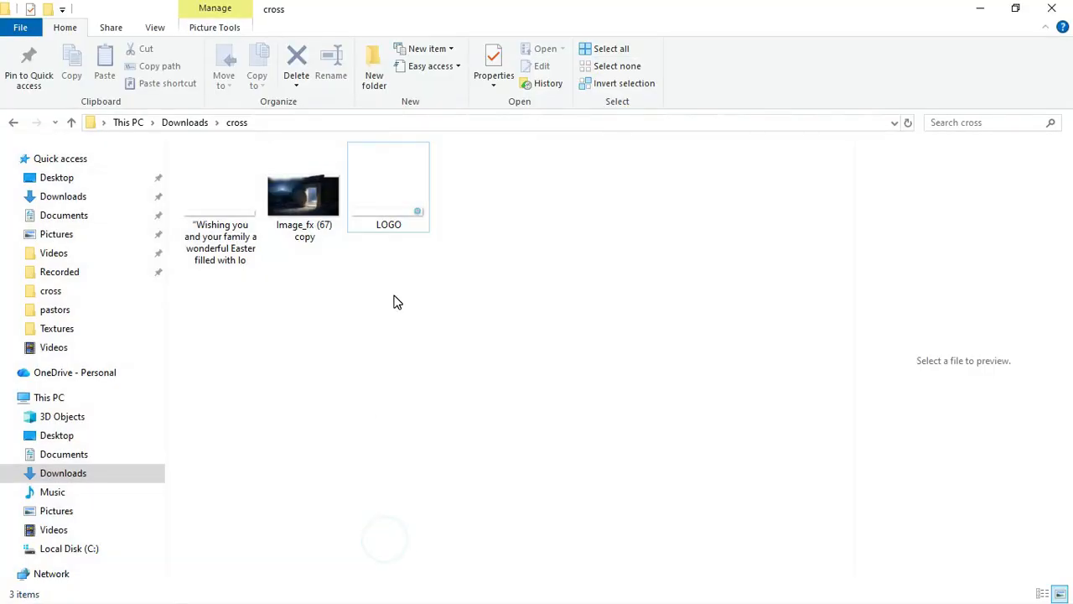
Step: Place all three files from the cross folder into the new Photoshop document at their original size
key("ctrl+a")
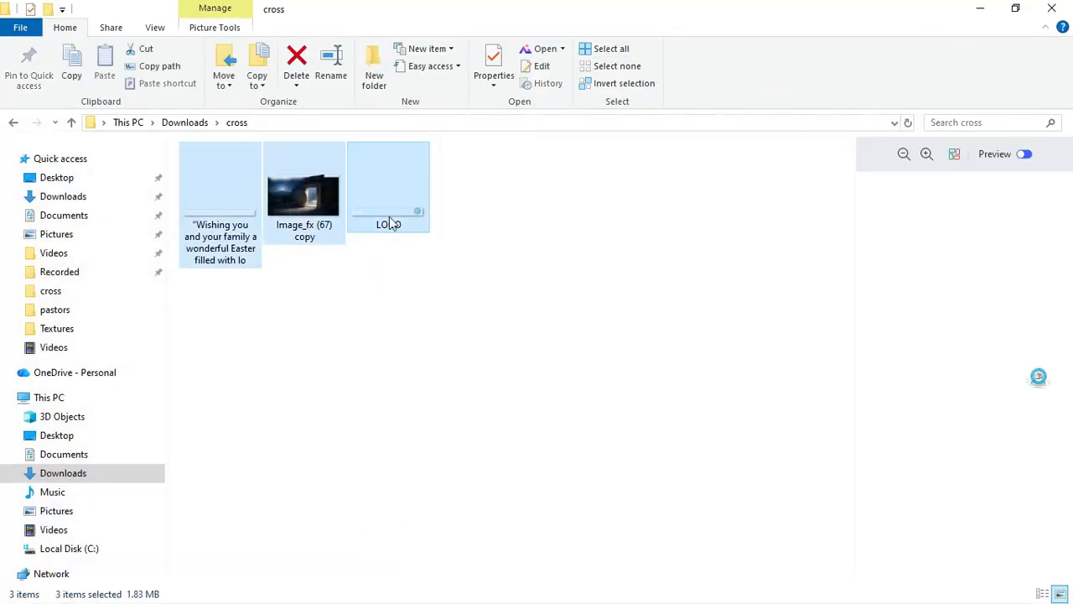
left_click(1016, 9)
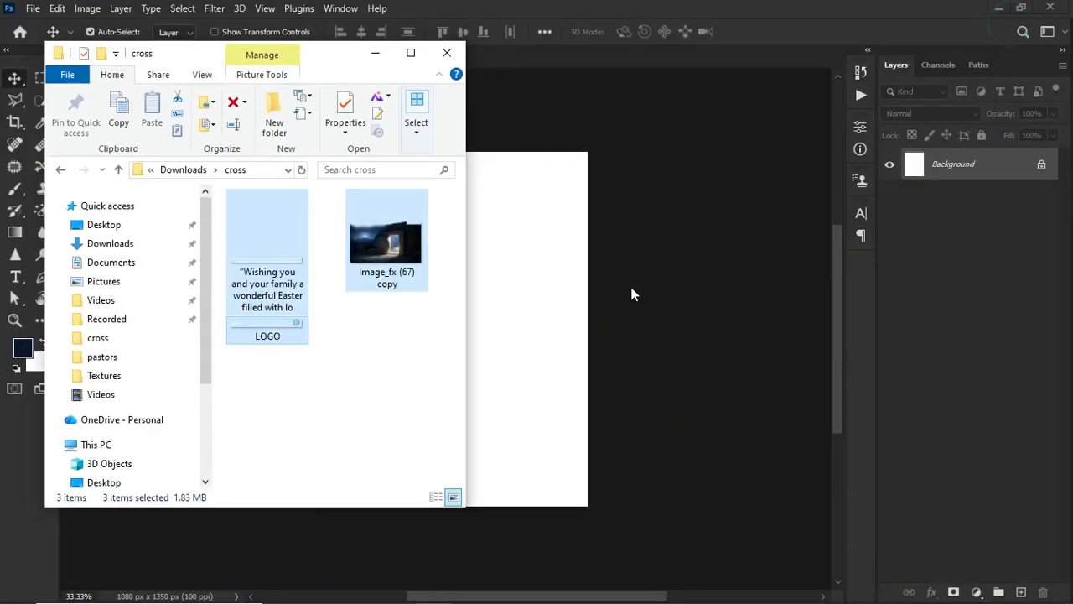
left_click(411, 53)
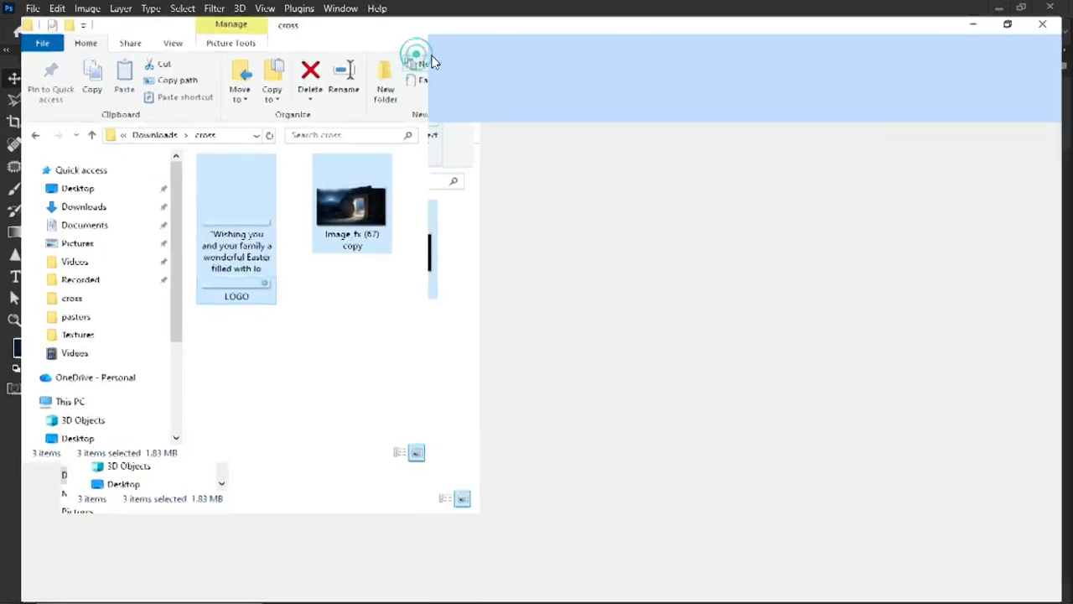
left_click(1016, 8)
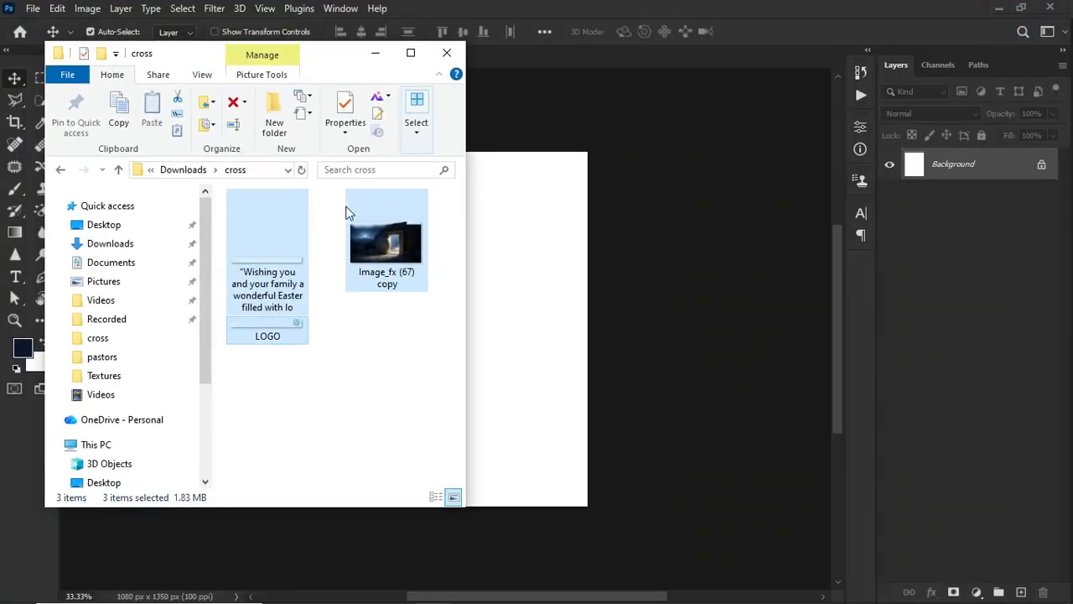
left_click_drag(263, 239, 516, 289)
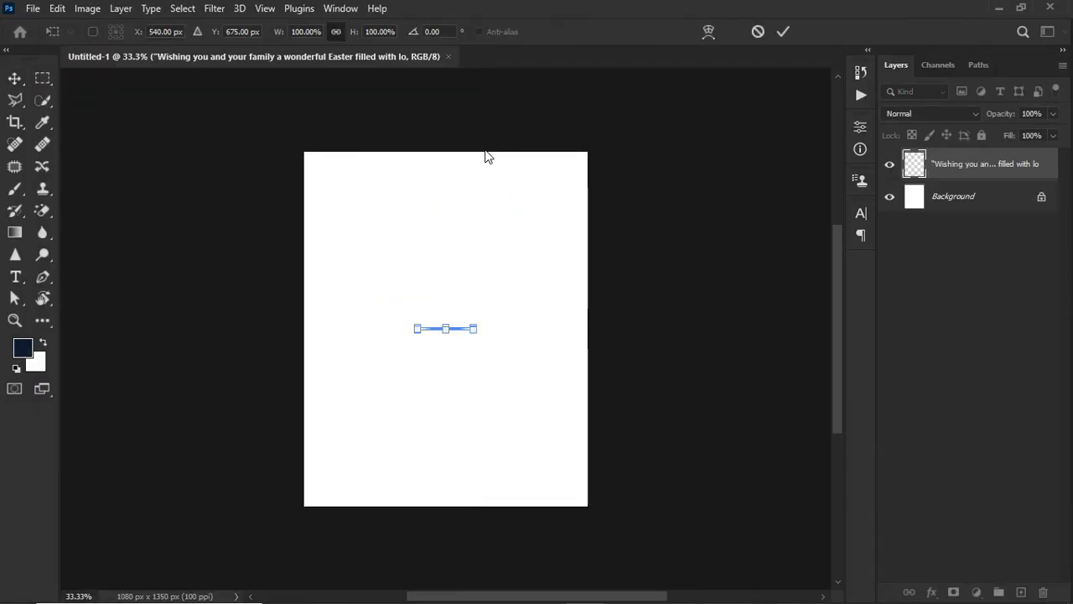
key("Return")
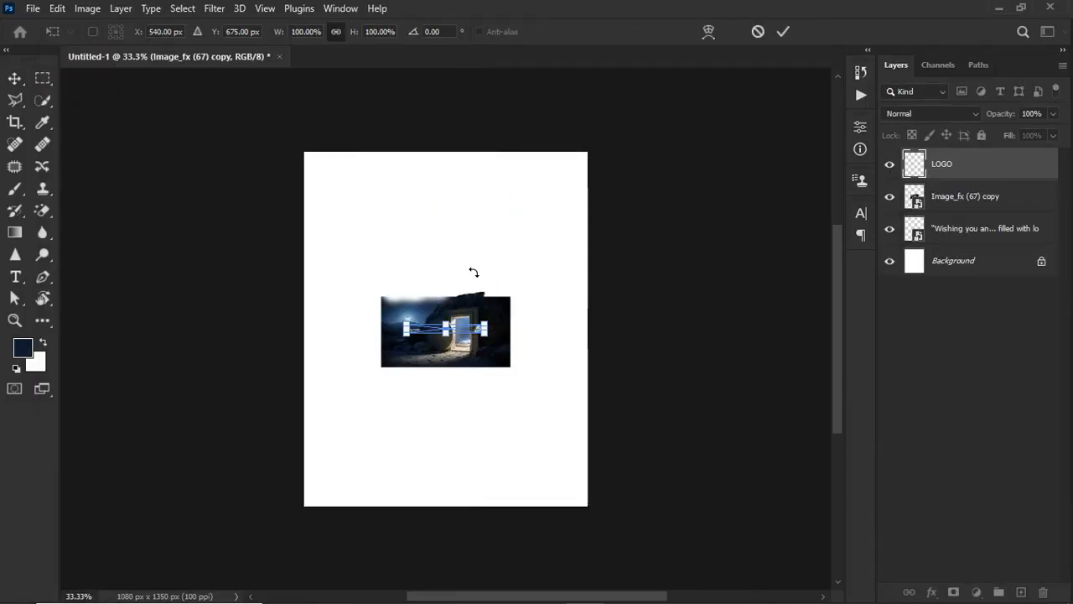
key("Return")
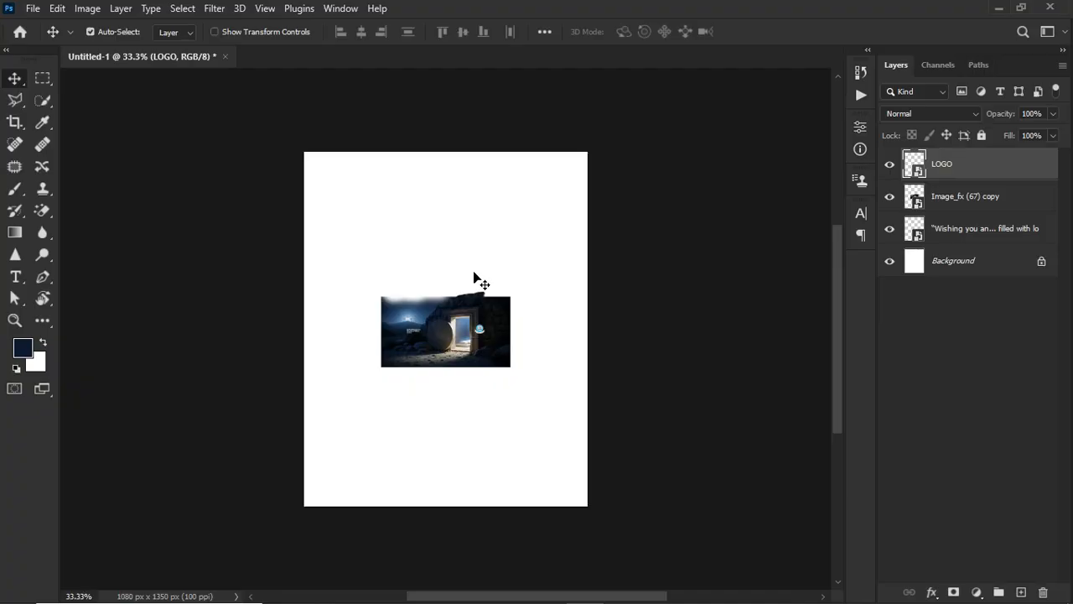
Step: Show the document in full-screen mode with the canvas enlarged to fill the work area
key("f")
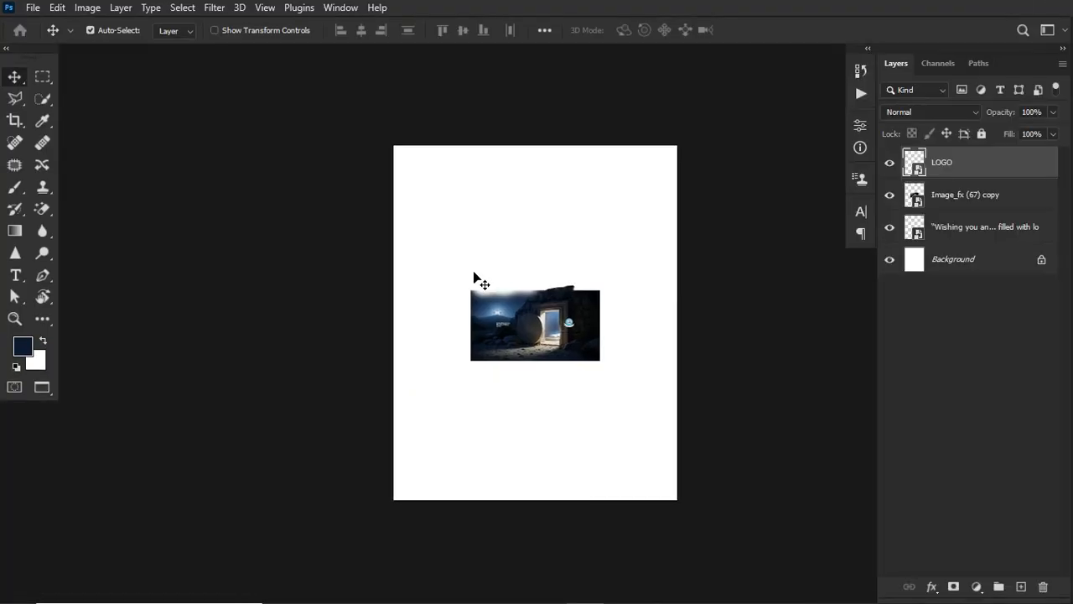
key("ctrl+plus")
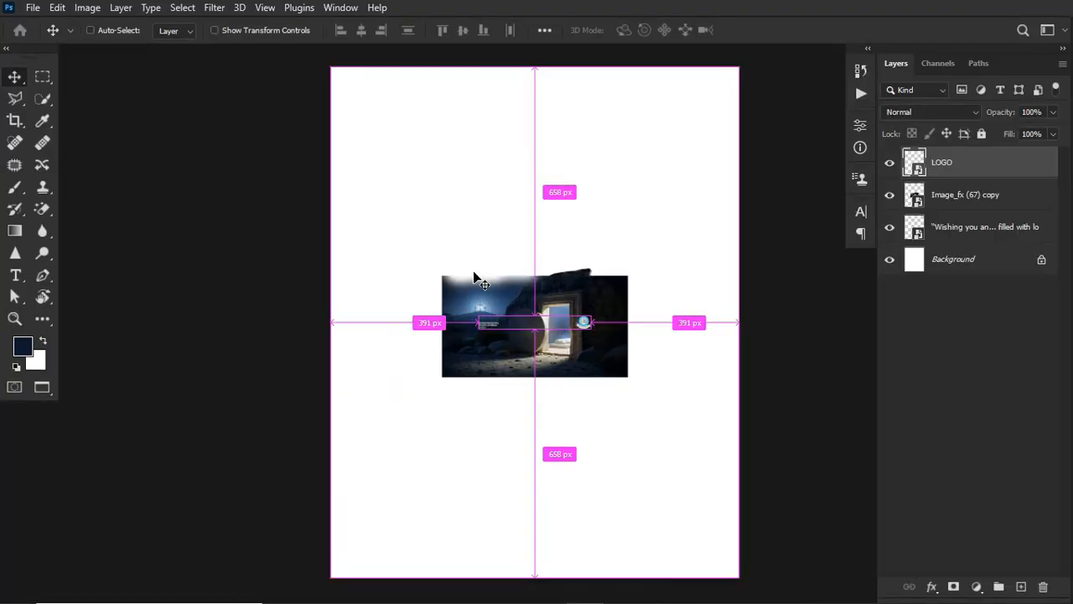
key("ctrl+plus")
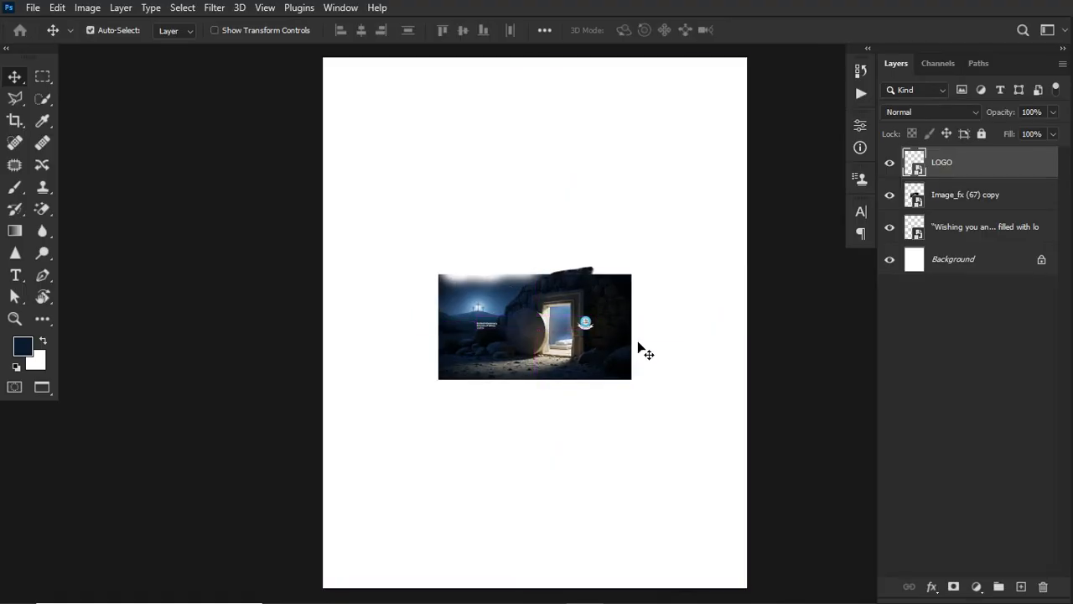
Step: Hide the LOGO and "Wishing you..." layers and move the Image_fx (67) copy layer directly above Background
left_click(890, 163)
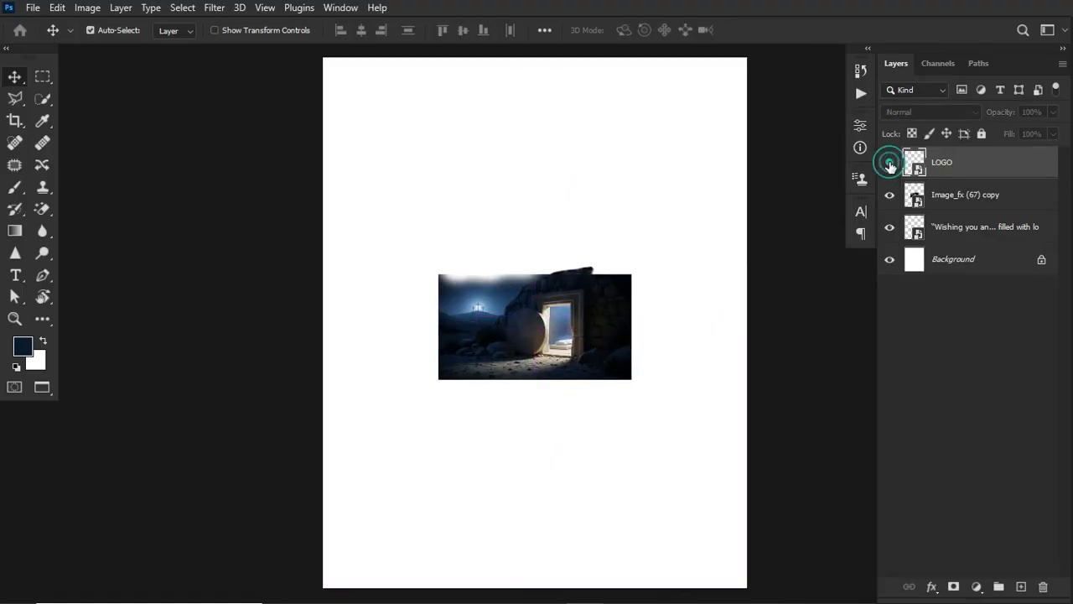
left_click(890, 195)
left_click(890, 195)
left_click(890, 227)
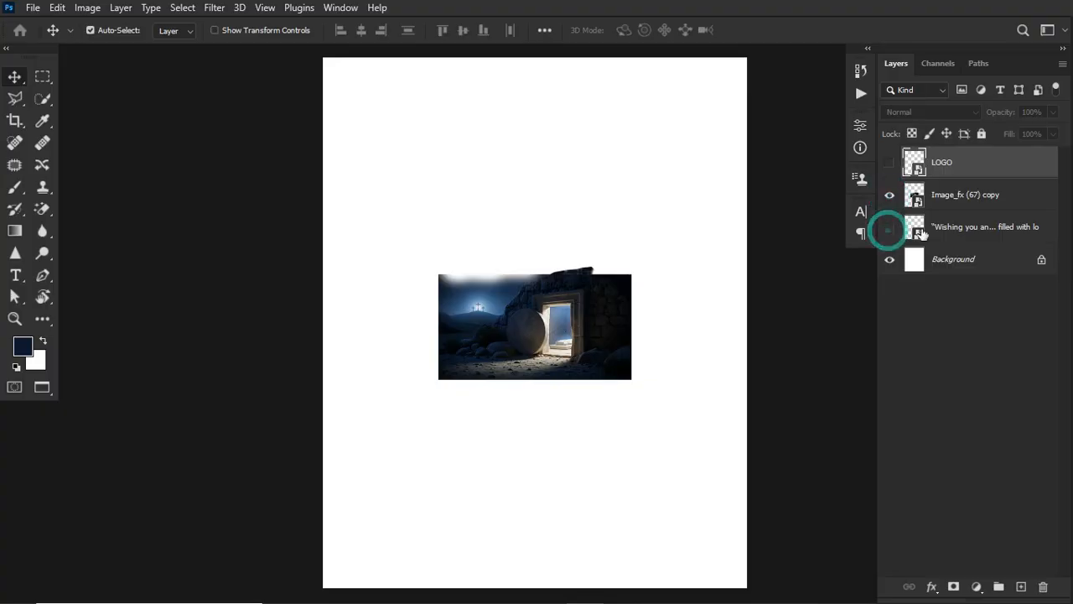
left_click_drag(970, 193, 960, 240)
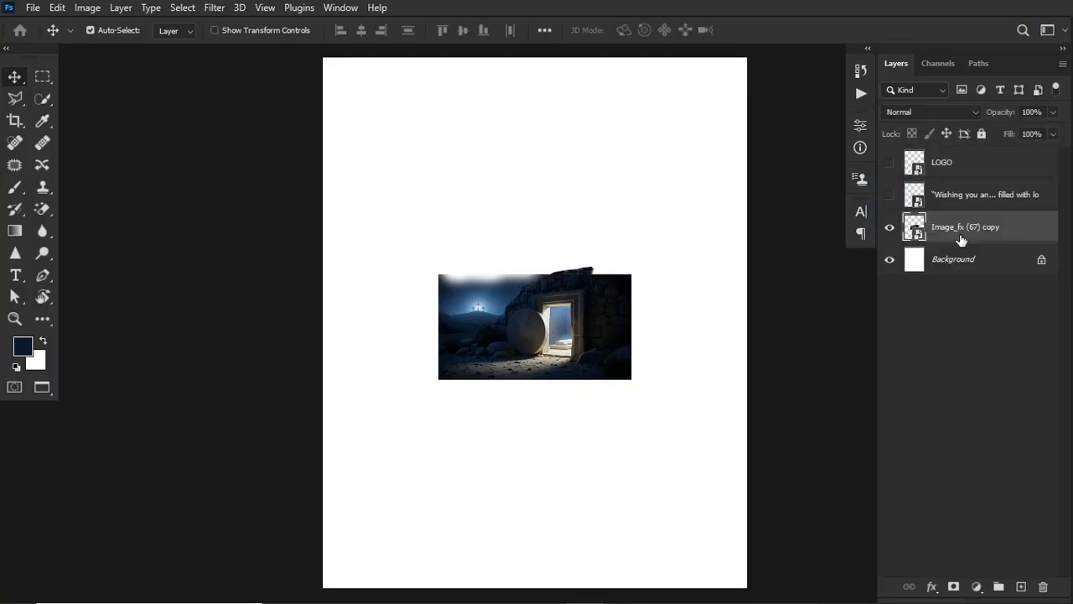
Step: Toggle the visibility of the three placed layers and leave all of them hidden
left_click(889, 228)
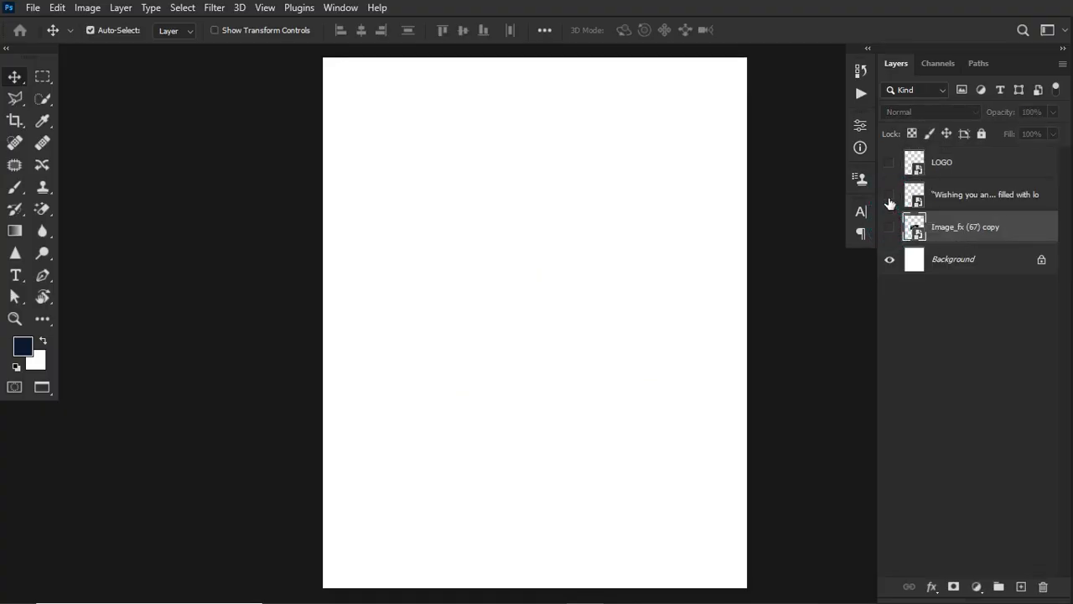
left_click(890, 195)
left_click(890, 162)
left_click(889, 227)
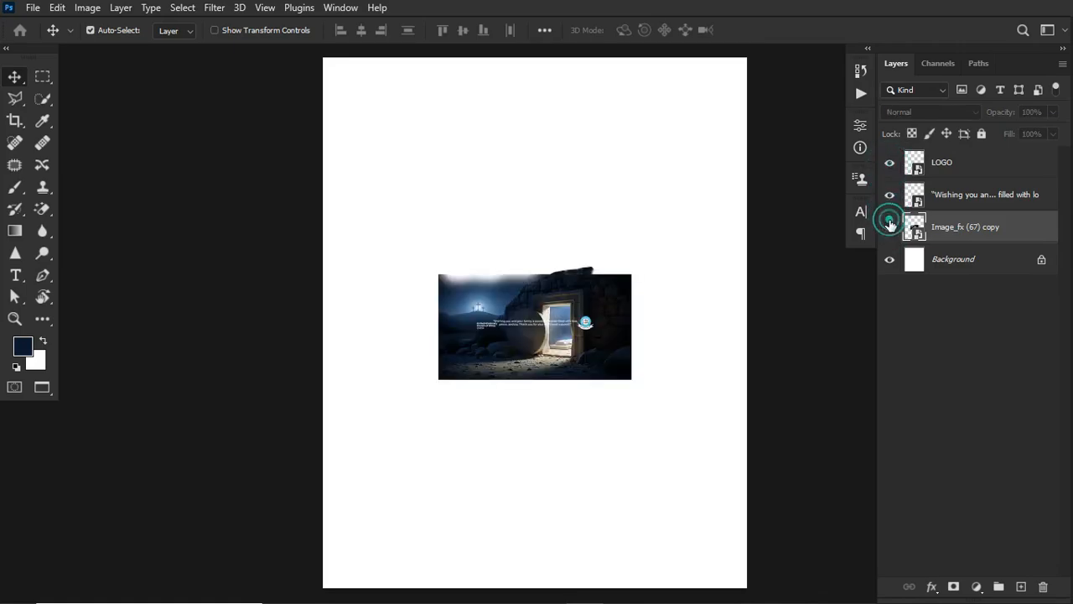
left_click(890, 226)
left_click(890, 162)
Step: Add a Solid Color fill layer in dark navy #0a1930 directly above the Background layer
left_click(989, 261)
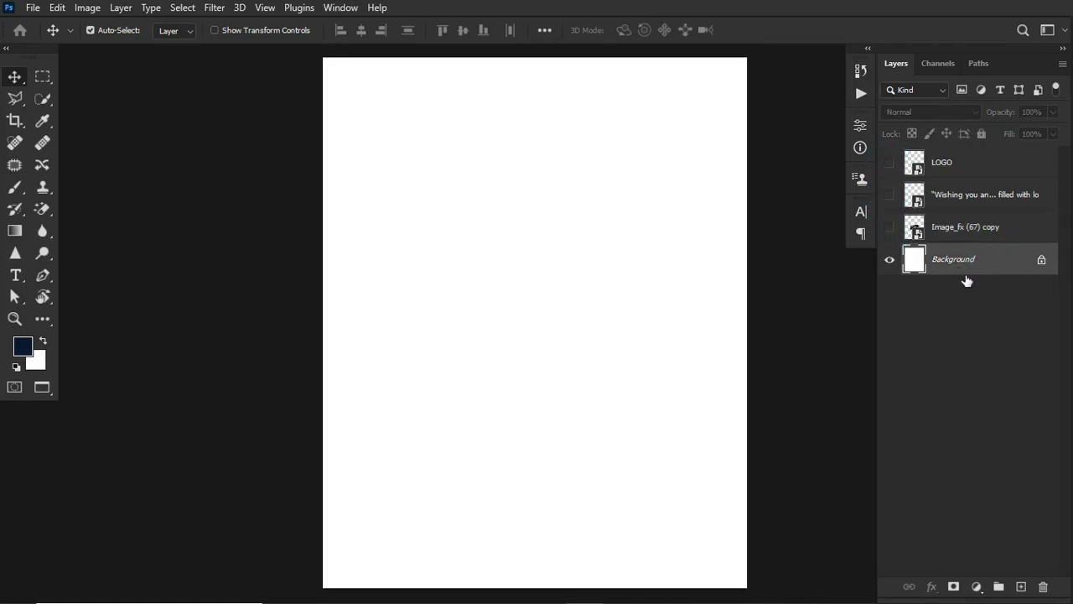
left_click(976, 586)
left_click(976, 589)
left_click(976, 587)
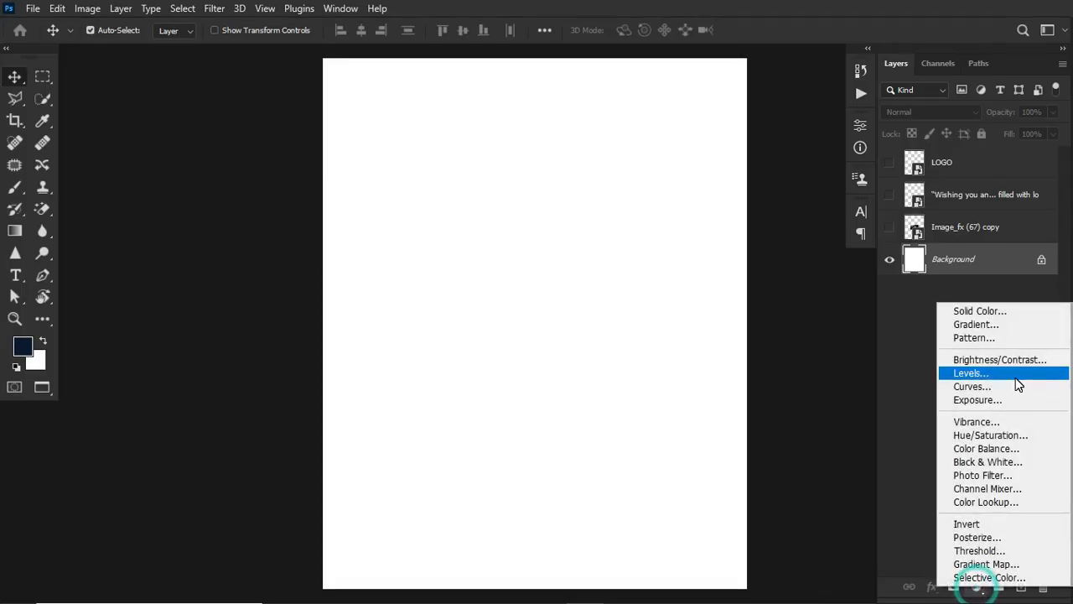
left_click(980, 311)
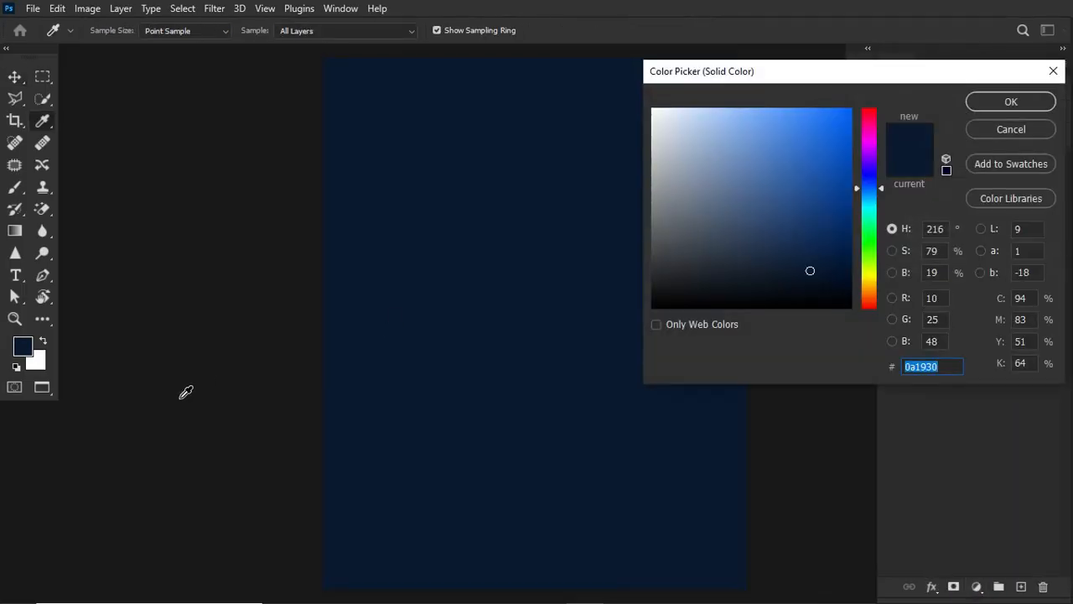
left_click(939, 369)
left_click(1011, 102)
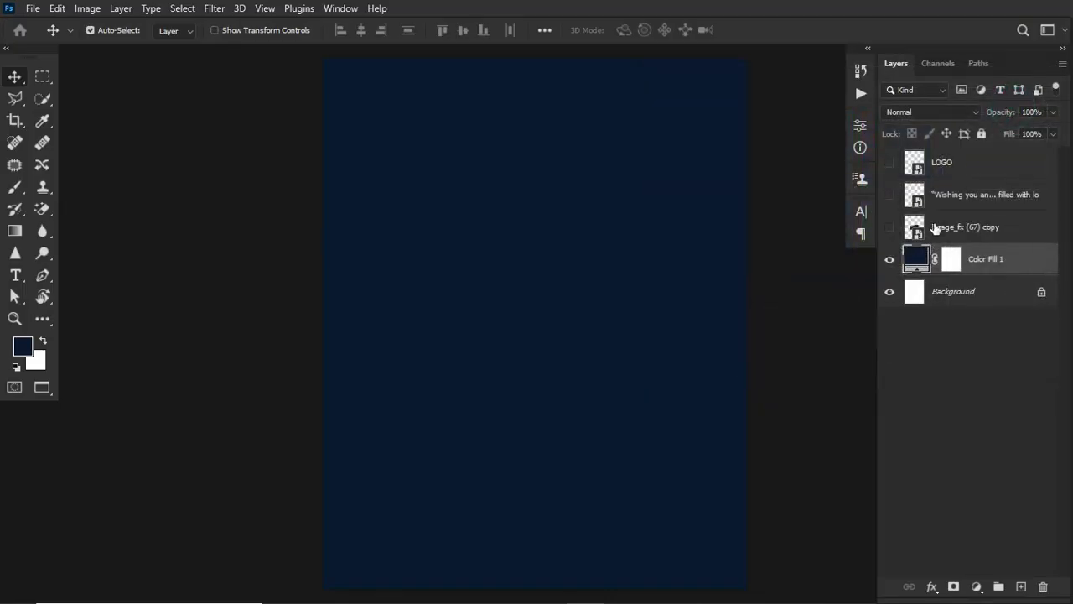
Step: Show the Image_fx (67) copy layer and convert it to a smart object
left_click(889, 226)
left_click(981, 226)
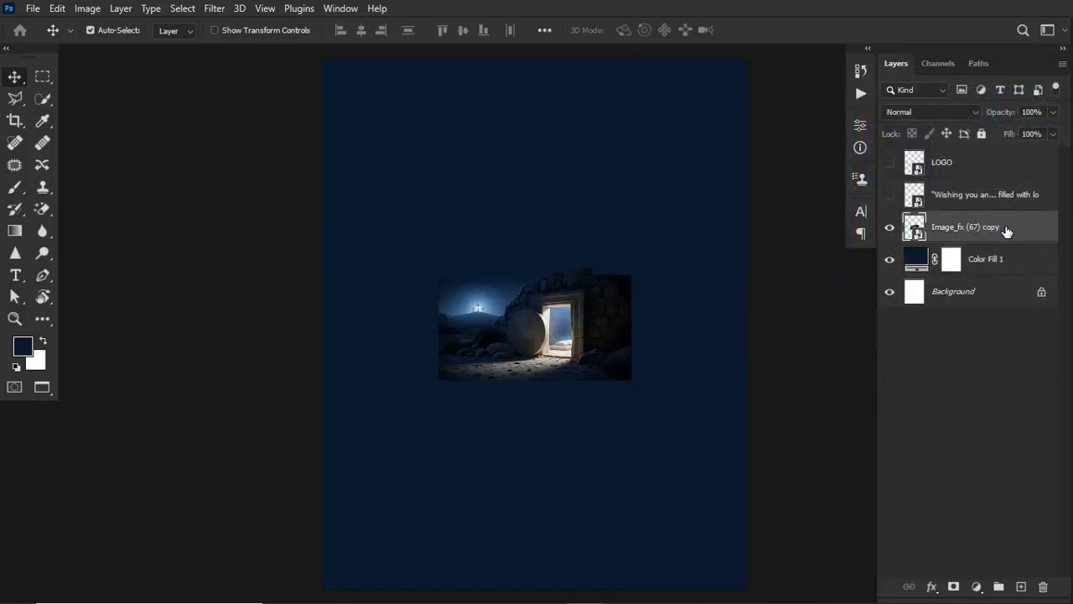
right_click(1006, 228)
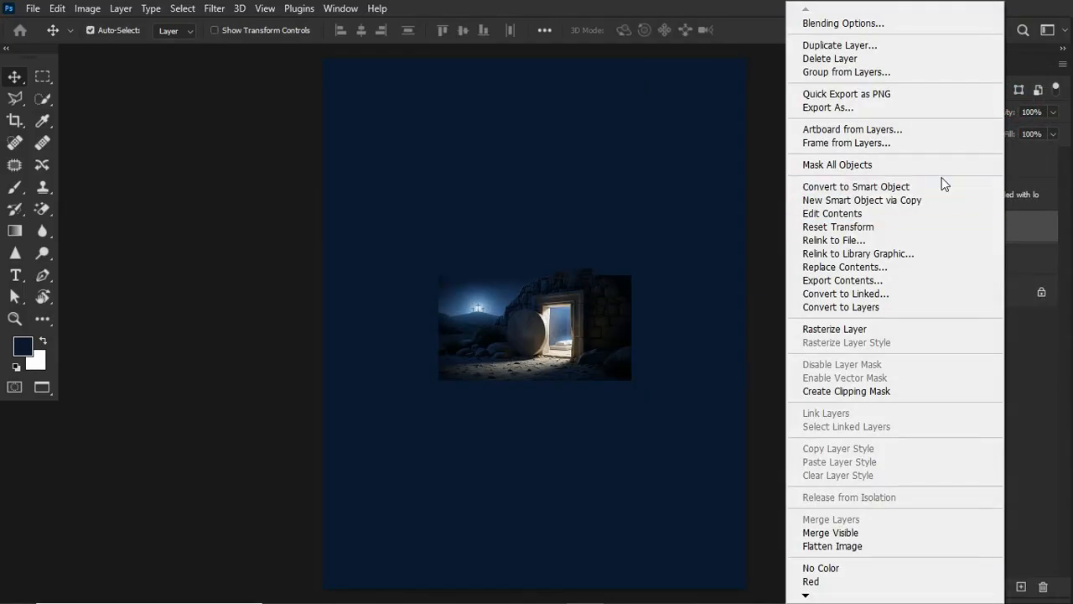
left_click(933, 188)
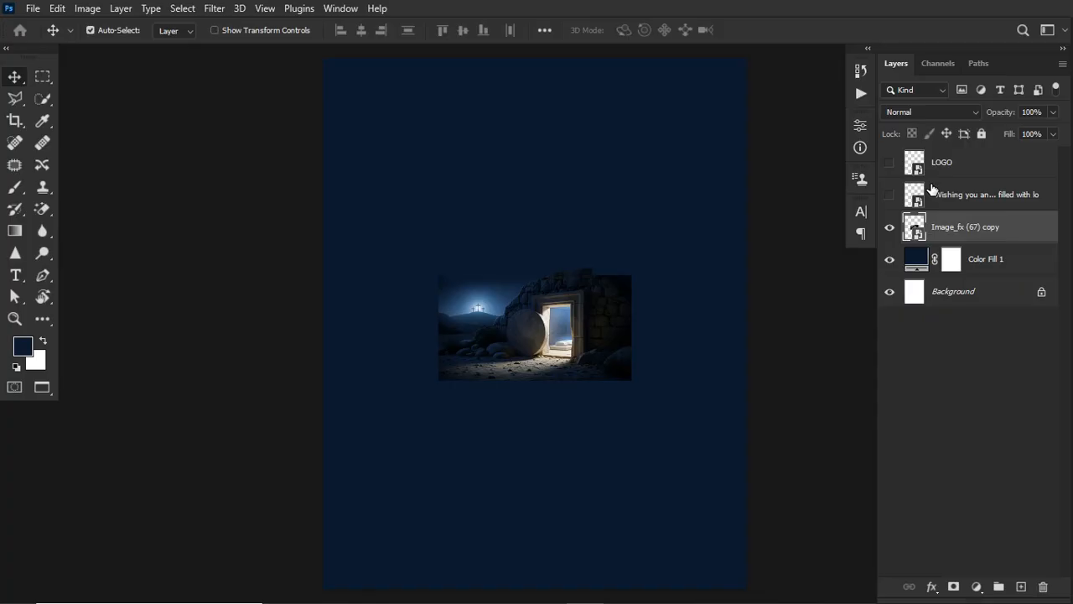
Step: Scale the tomb image to about 308% so it fills the lower part of the canvas, and toggle its visibility to check the blend
key("ctrl+t")
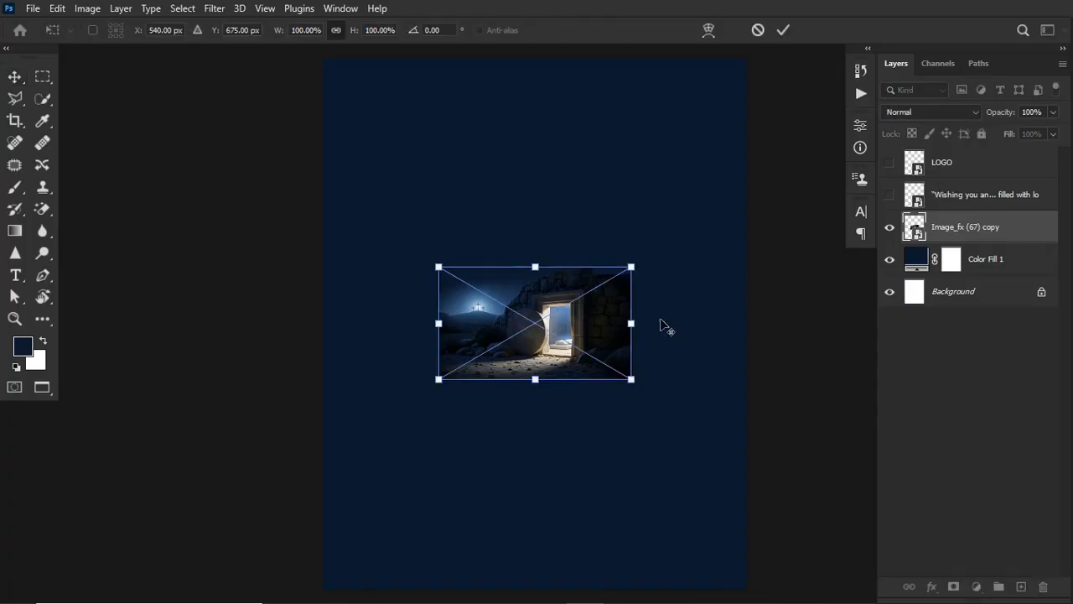
left_click_drag(632, 323, 788, 340)
left_click_drag(690, 276, 689, 431)
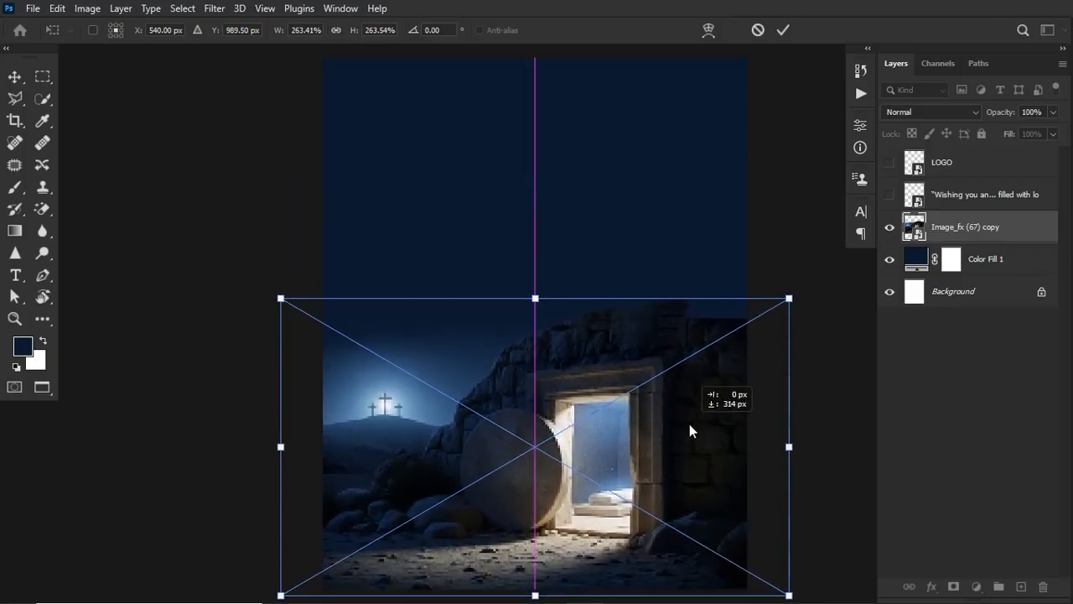
left_click_drag(789, 299, 892, 276)
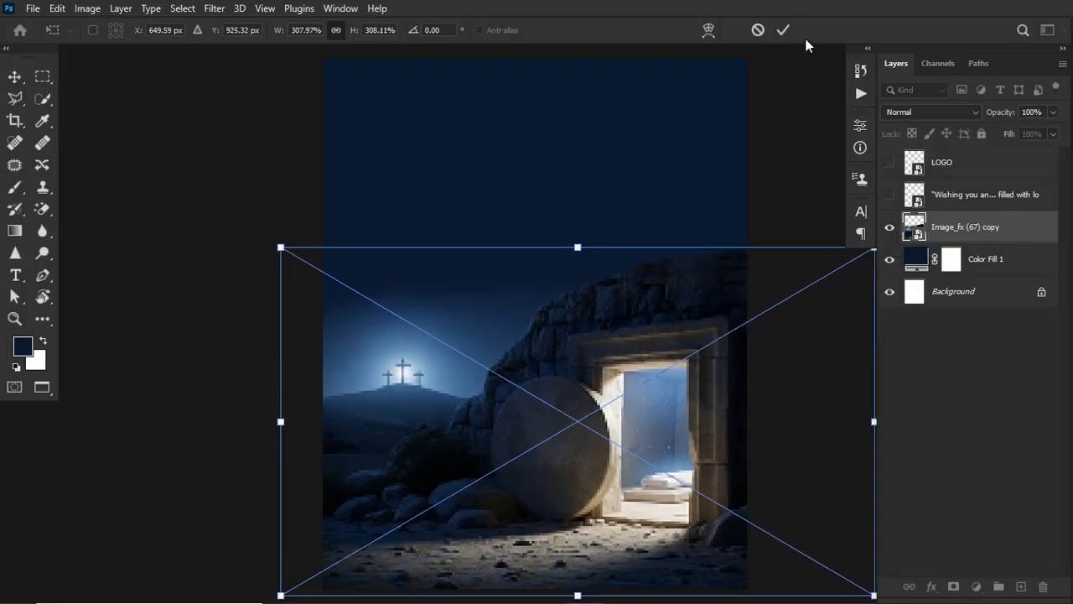
left_click(782, 30)
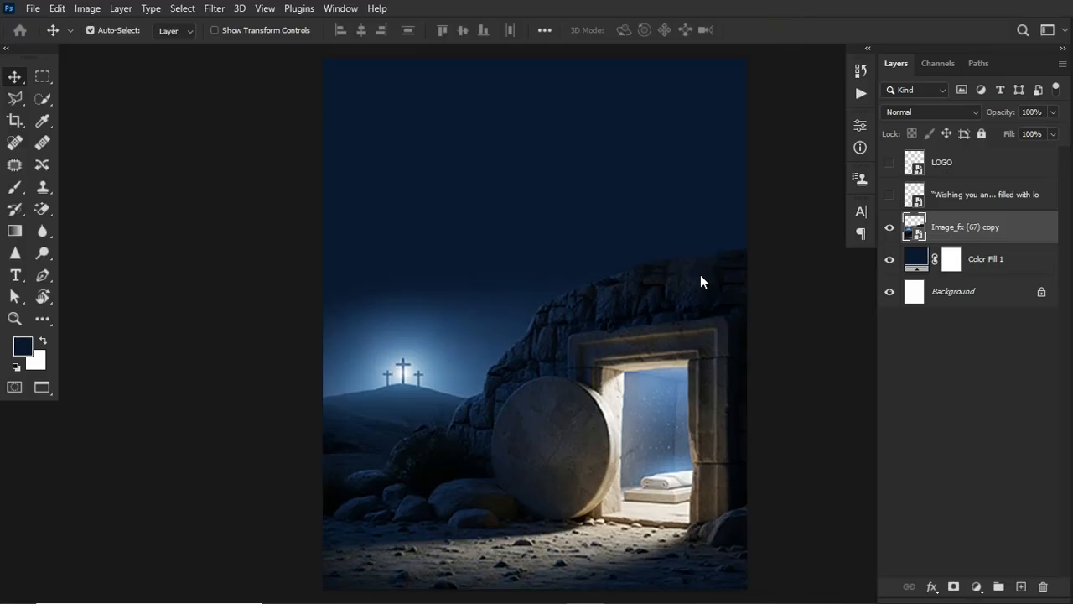
left_click(890, 227)
left_click(890, 227)
Step: Open the tomb image in the Camera Raw Filter and set Texture to +71 and Clarity to +30
left_click(214, 9)
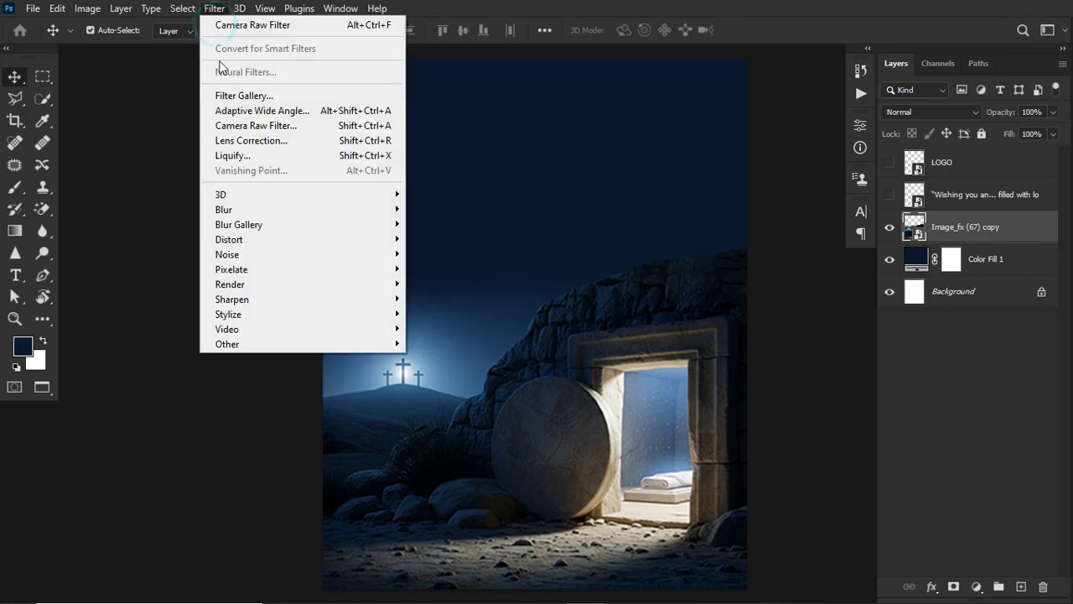
left_click(254, 124)
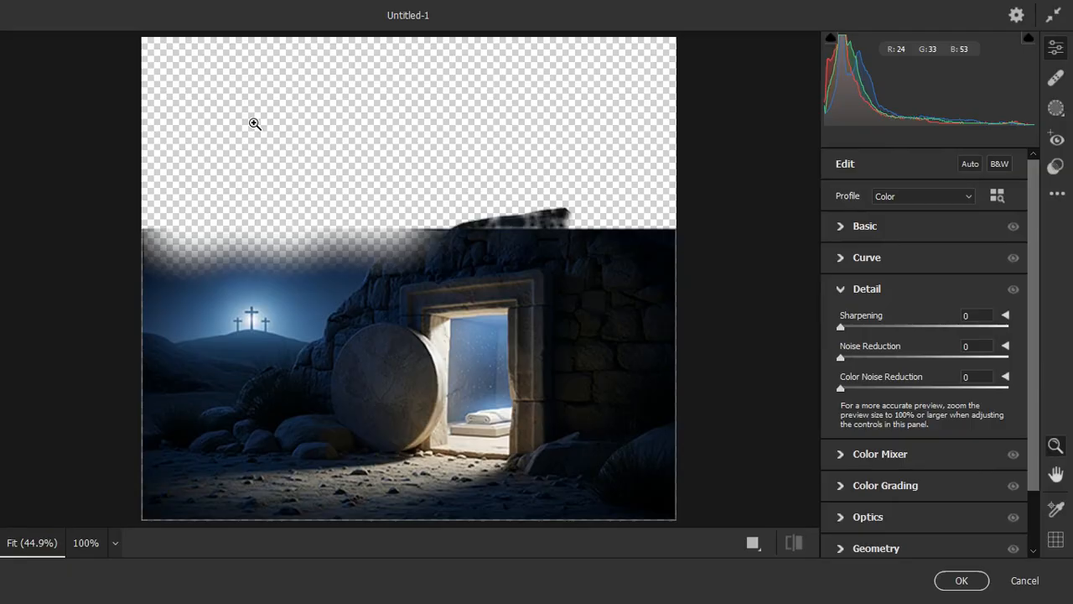
left_click(841, 228)
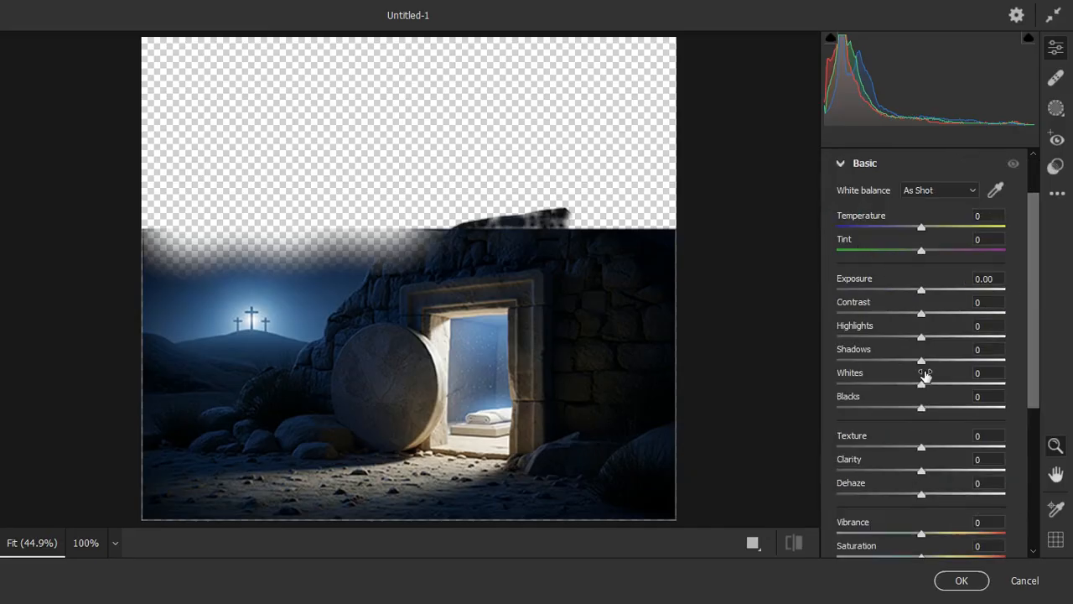
left_click_drag(922, 447, 980, 448)
left_click_drag(921, 470, 949, 476)
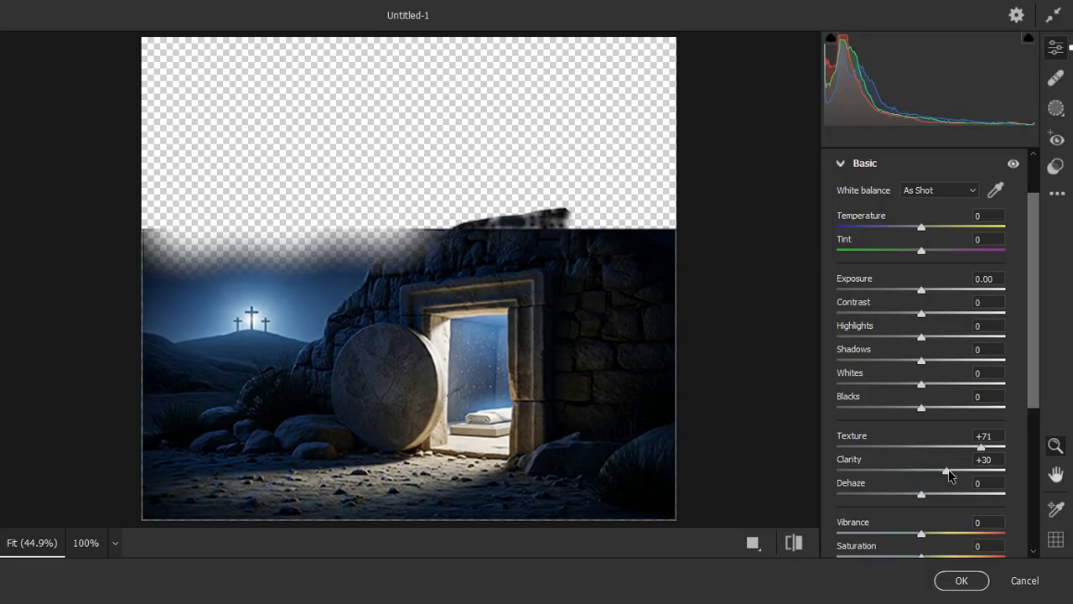
Step: Add sharpening and a little noise reduction in Camera Raw, compare before and after, and apply the filter
left_click_drag(1031, 388, 1033, 455)
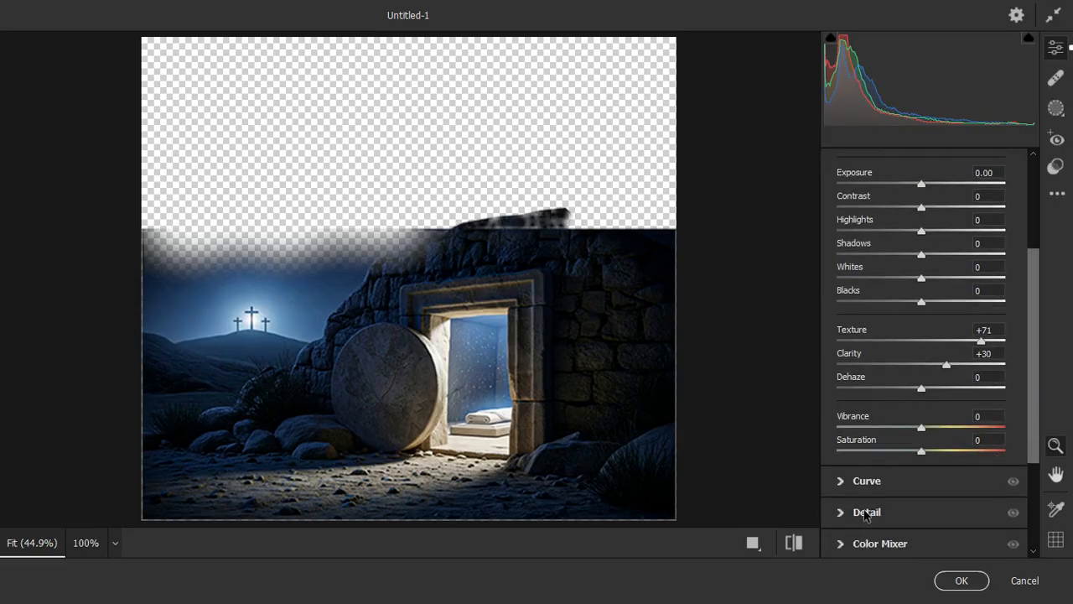
left_click(866, 513)
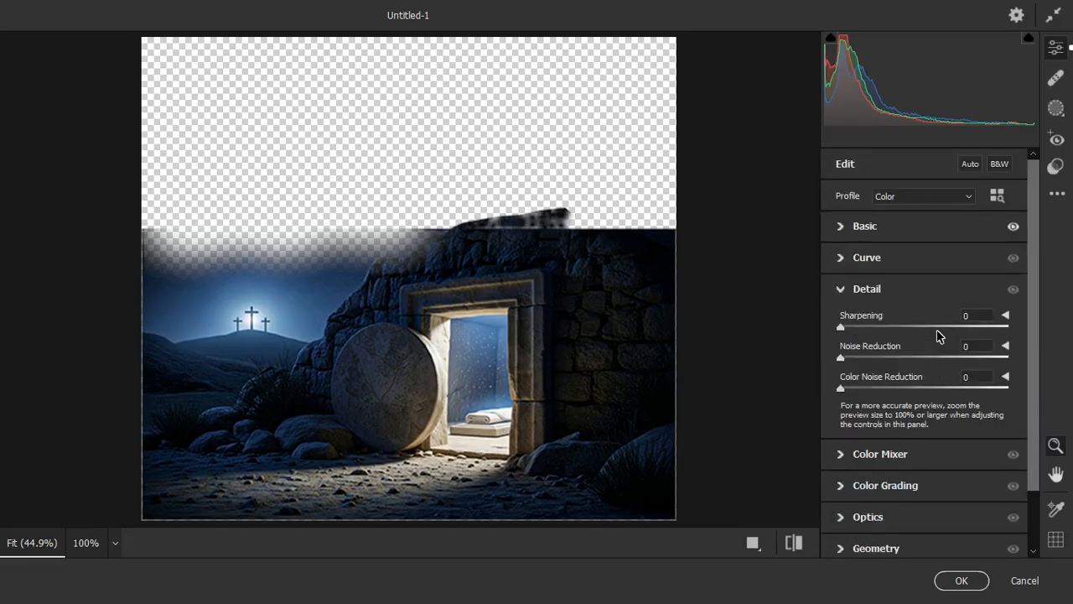
left_click(941, 328)
left_click_drag(843, 356, 858, 361)
left_click(841, 290)
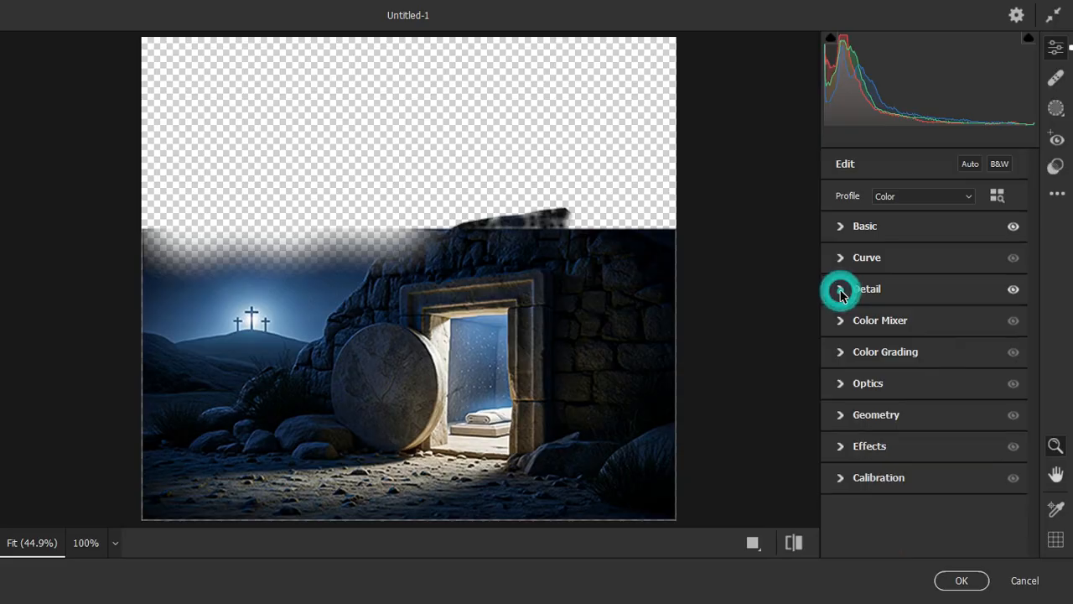
left_click(752, 546)
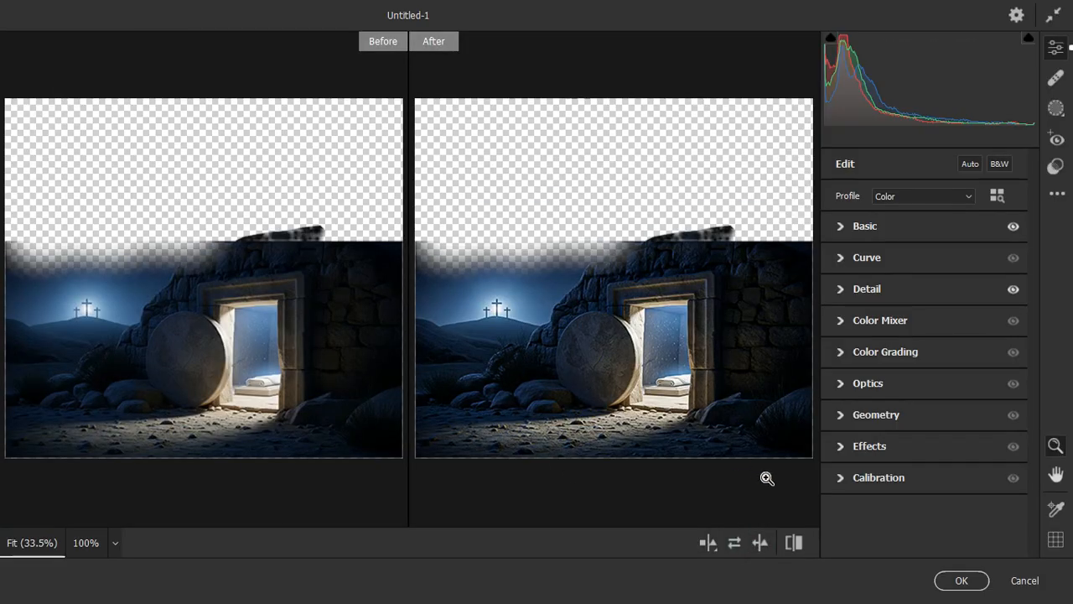
left_click(961, 581)
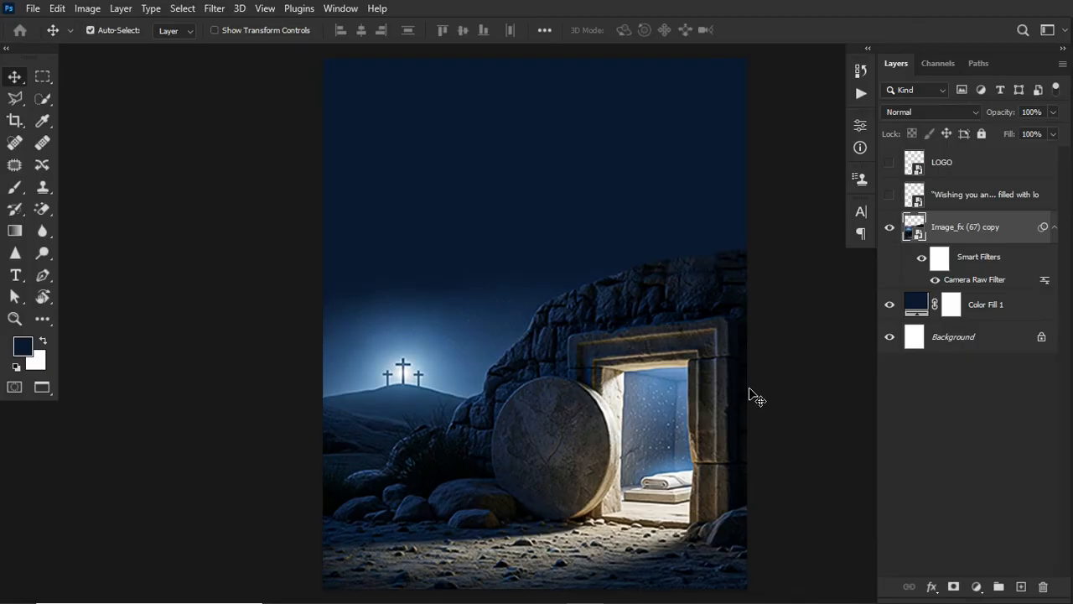
Step: Reopen the Camera Raw smart filter for review without changing it, and collapse the layer's smart filter list
double_click(962, 283)
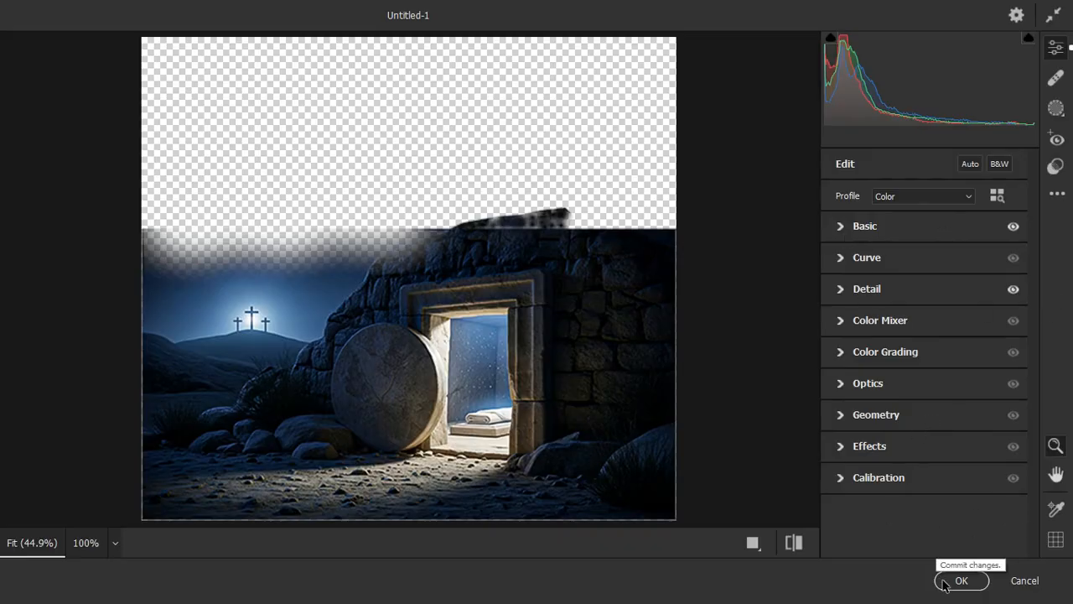
left_click(1024, 581)
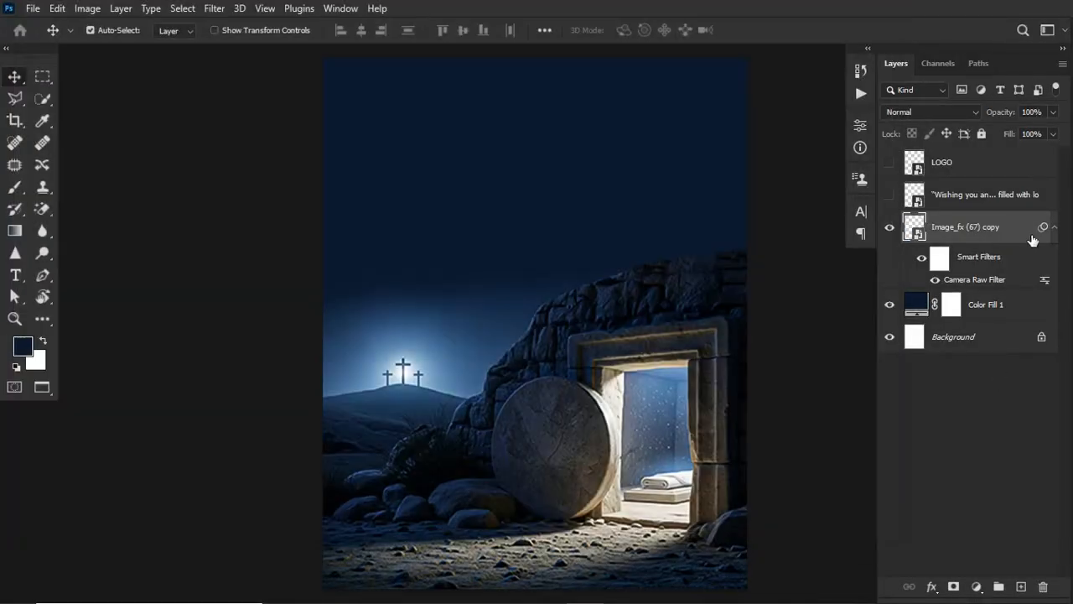
left_click(1054, 228)
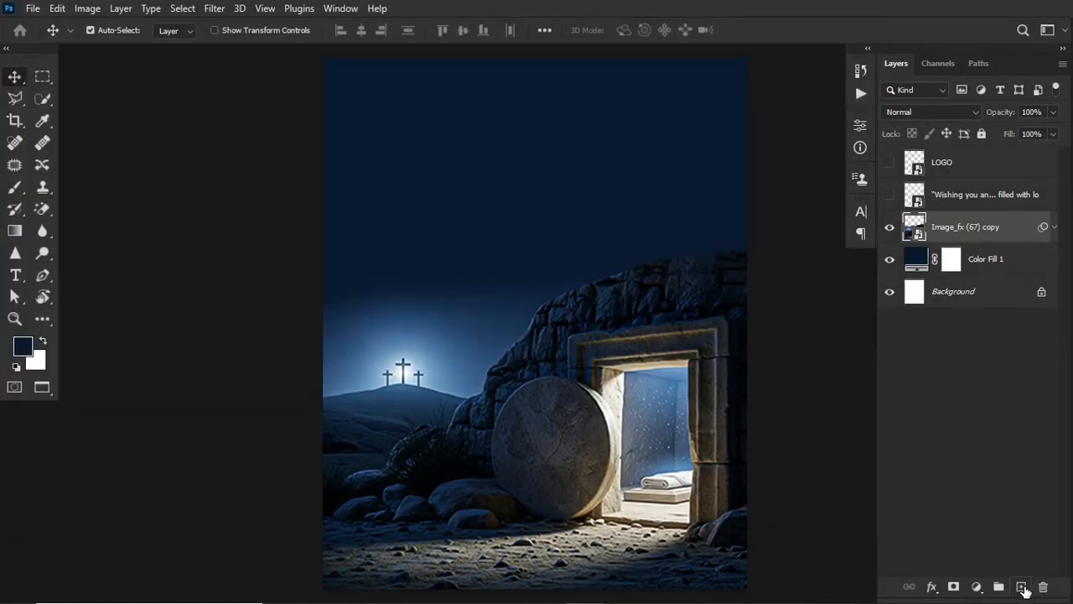
Step: On a new layer above the tomb image, paint a 700 px Soft Round glow at the canvas's left edge in light blue sampled near the crosses
left_click(1021, 587)
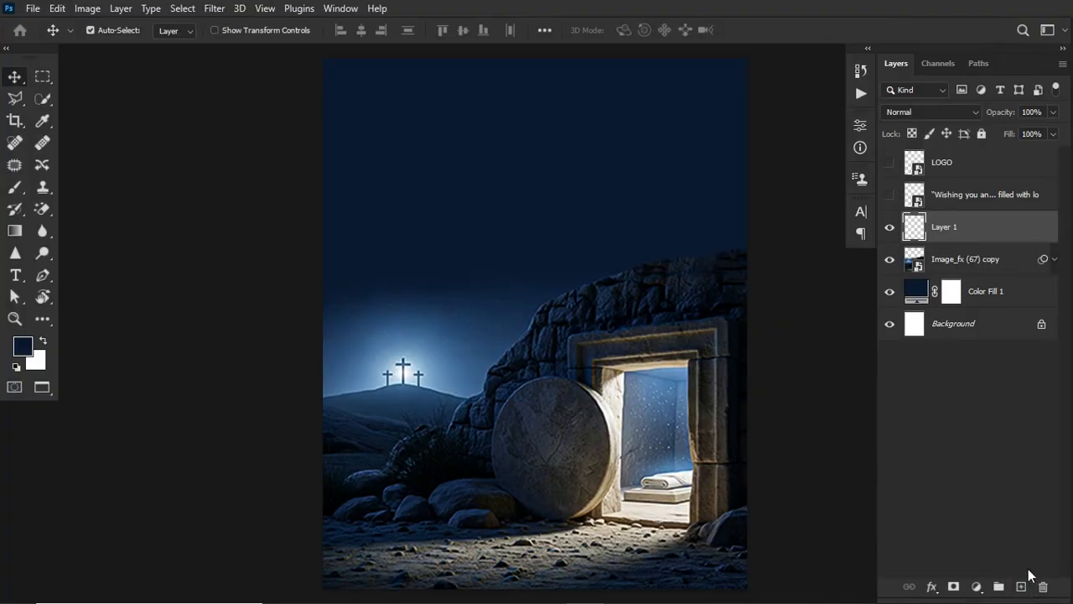
left_click(14, 189)
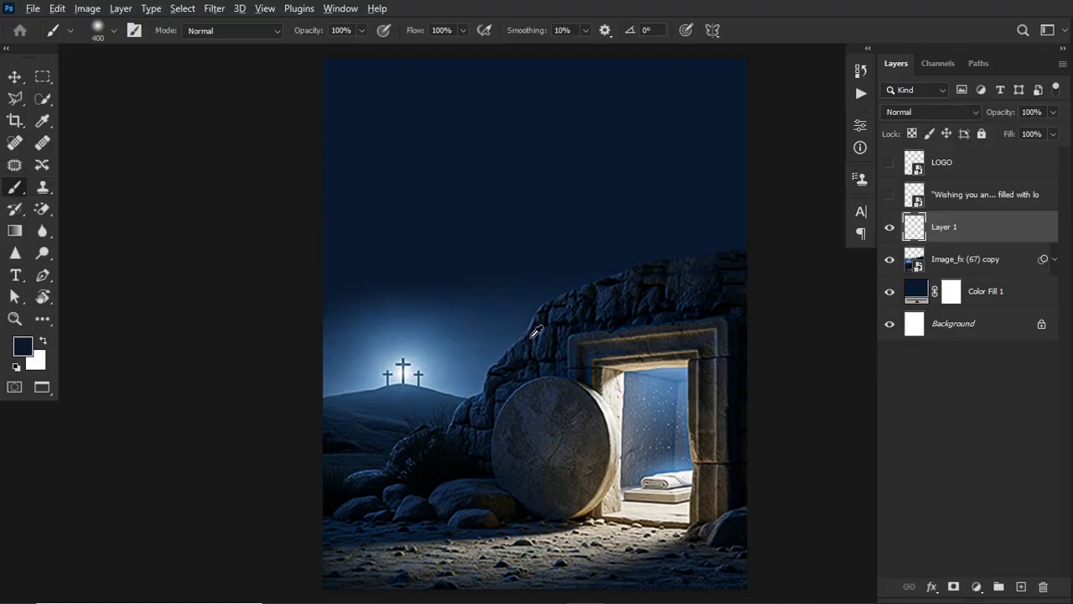
left_click(408, 343, "alt")
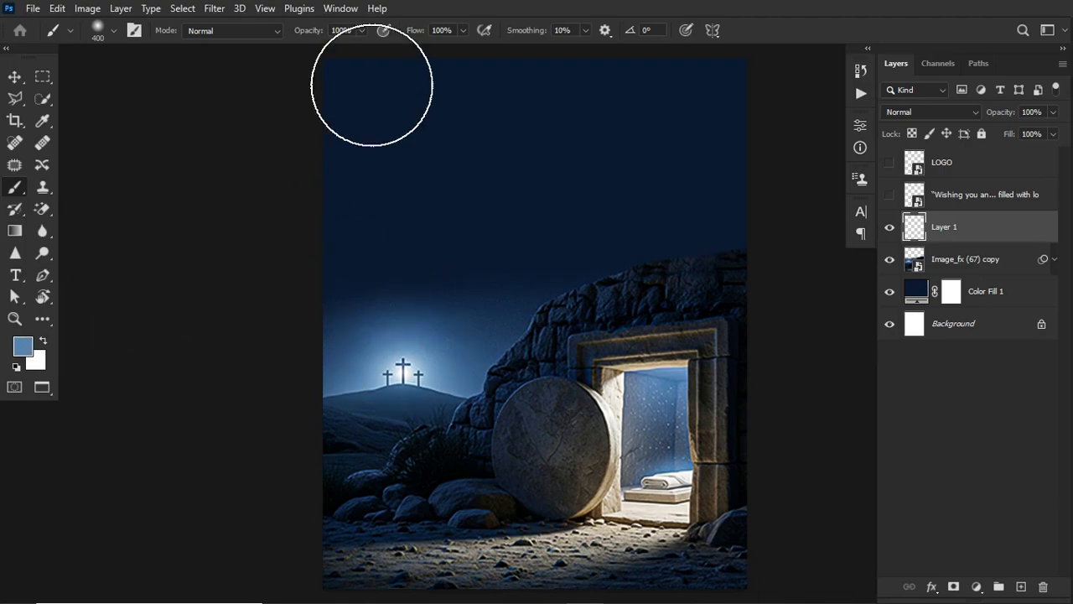
right_click(427, 197)
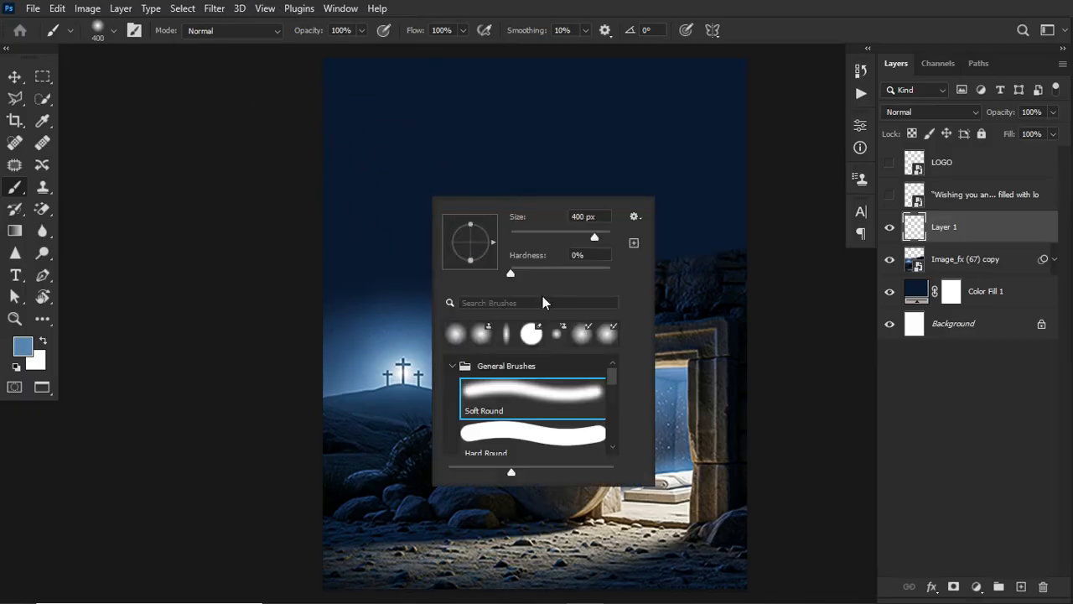
left_click(523, 391)
left_click(985, 230)
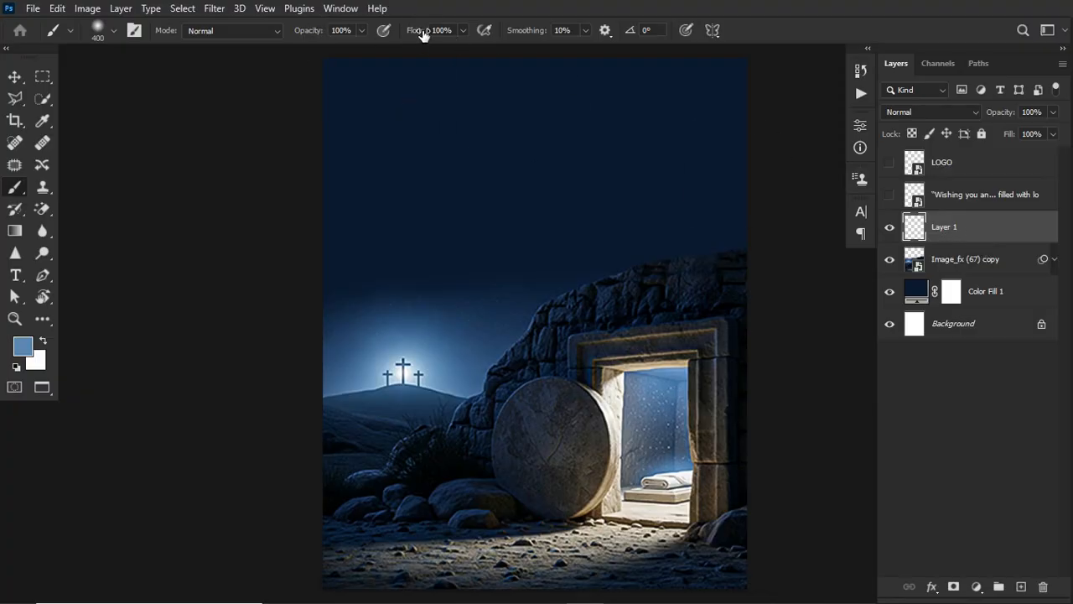
key("bracketright")
key("bracketright")
key("bracketright")
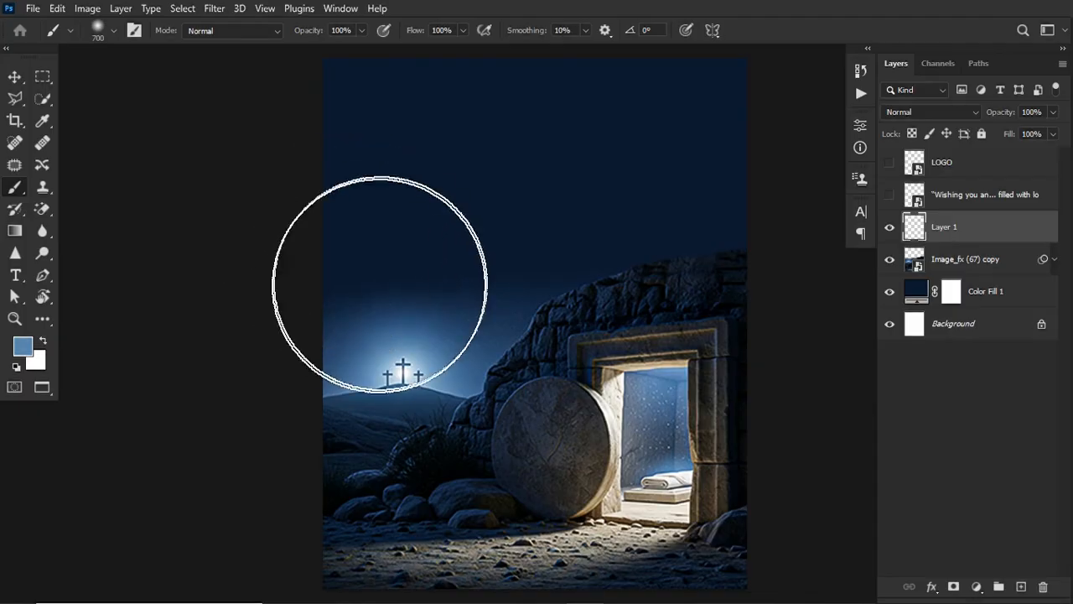
left_click(320, 245)
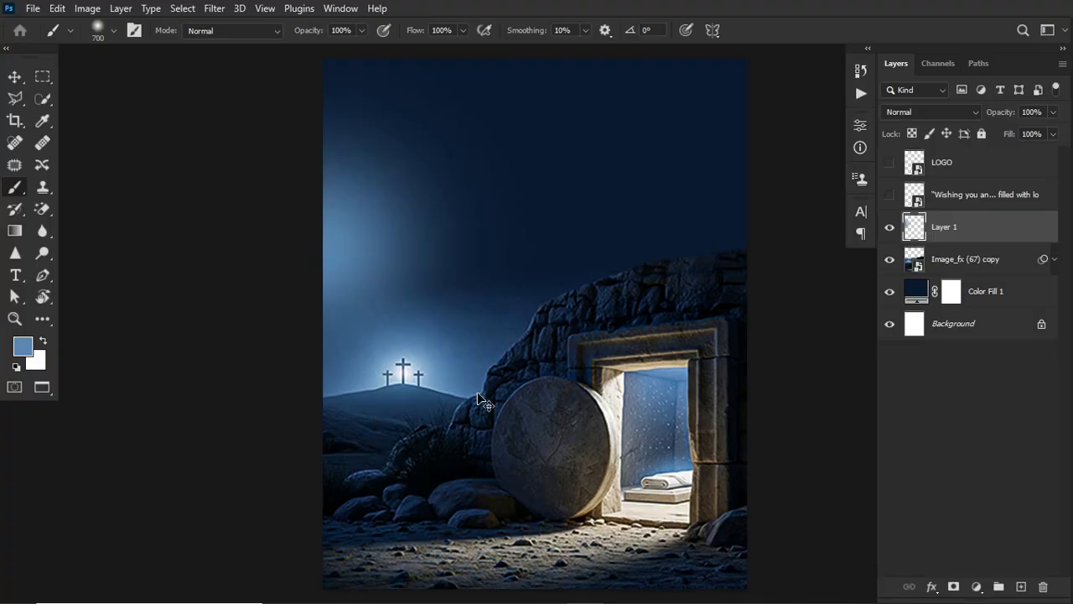
Step: Enlarge the blue glow to about 156%, shift it partly off the canvas's left edge, and set its blend mode to Screen
key("ctrl+t")
left_click_drag(545, 265, 662, 266)
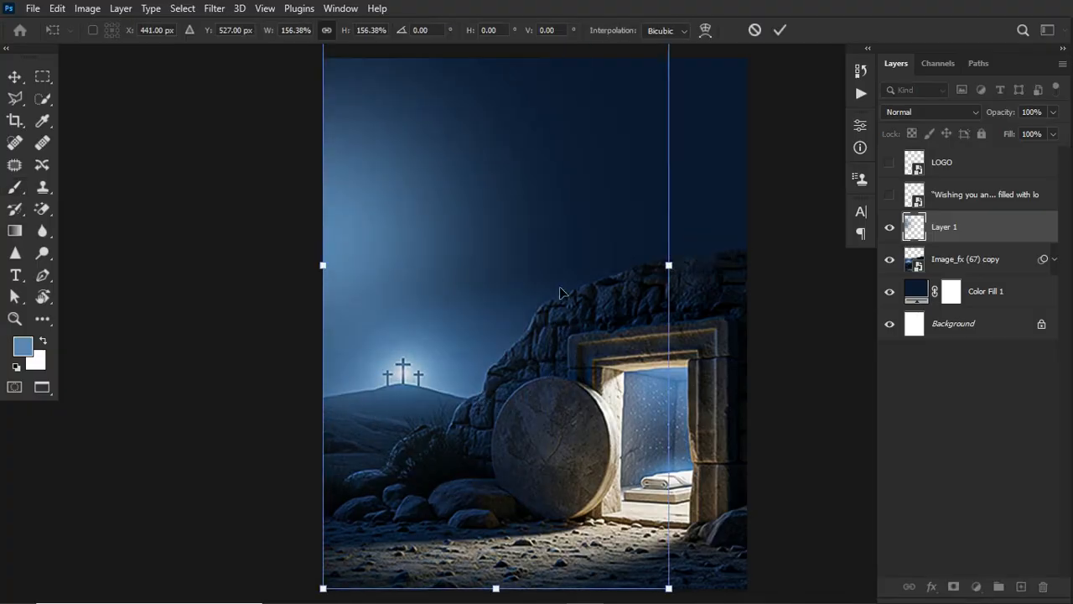
mouse_move(433, 276)
left_mouse_down()
mouse_move(355, 280)
mouse_move(344, 253)
left_mouse_up()
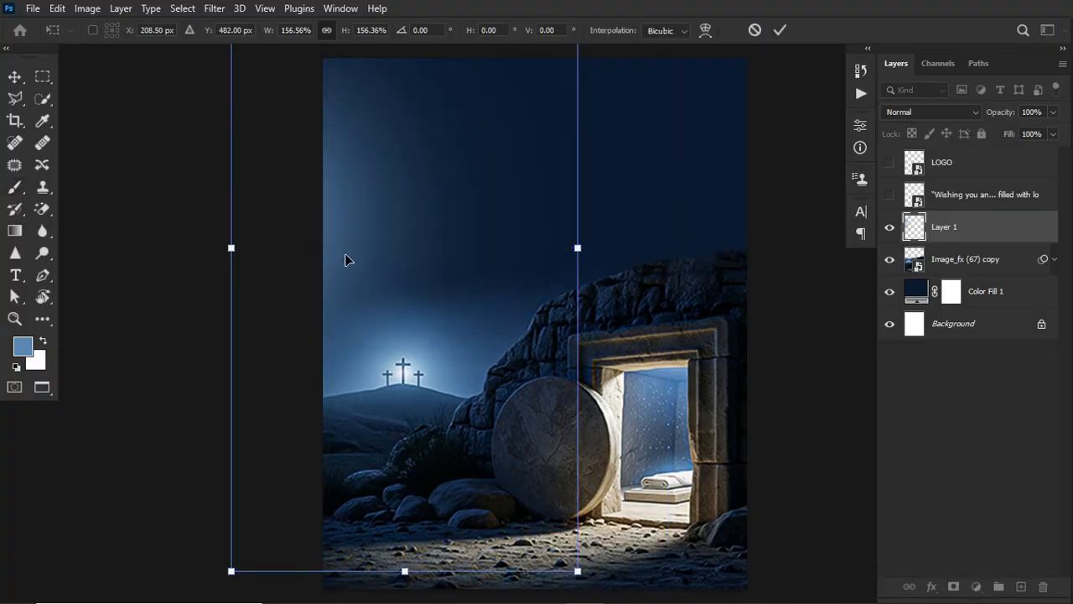
key("Return")
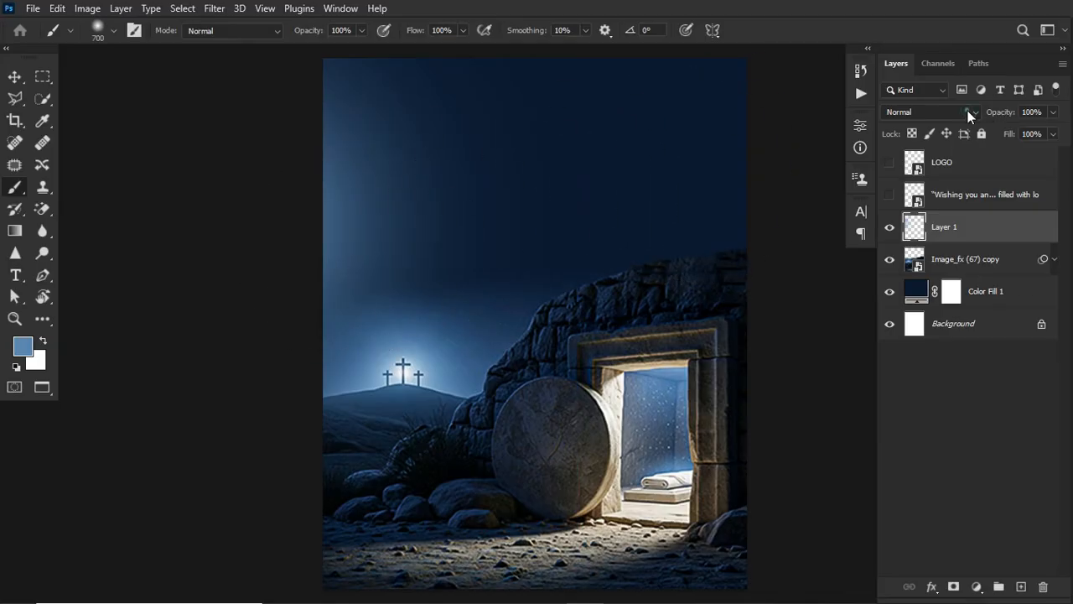
left_click(969, 113)
left_click(923, 244)
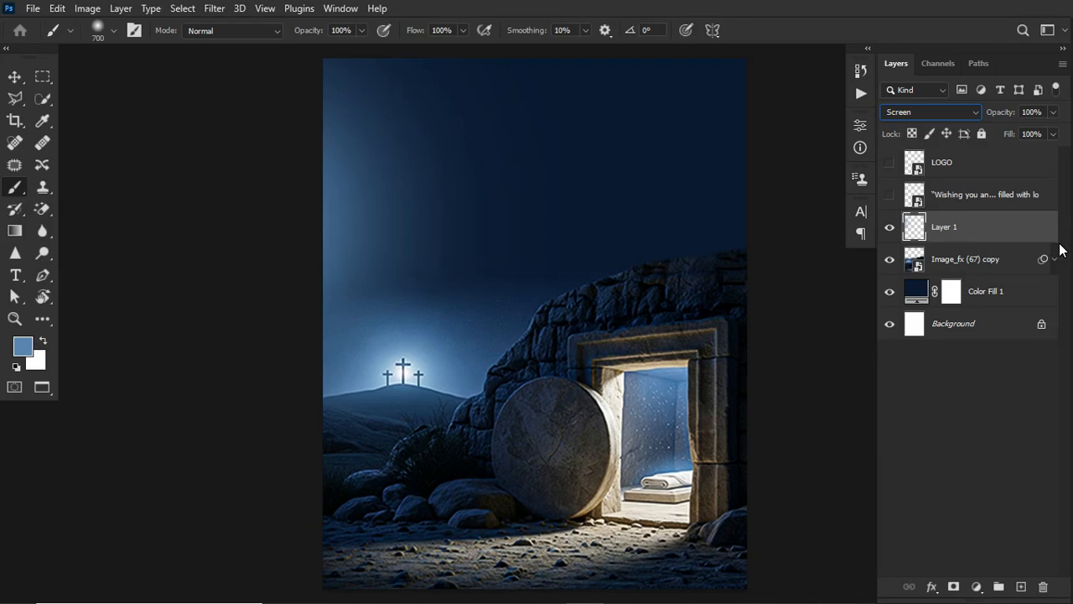
Step: Duplicate the glow layer, flip the copy horizontally and position it along the canvas's right edge above the tomb
key("ctrl+j")
key("ctrl+t")
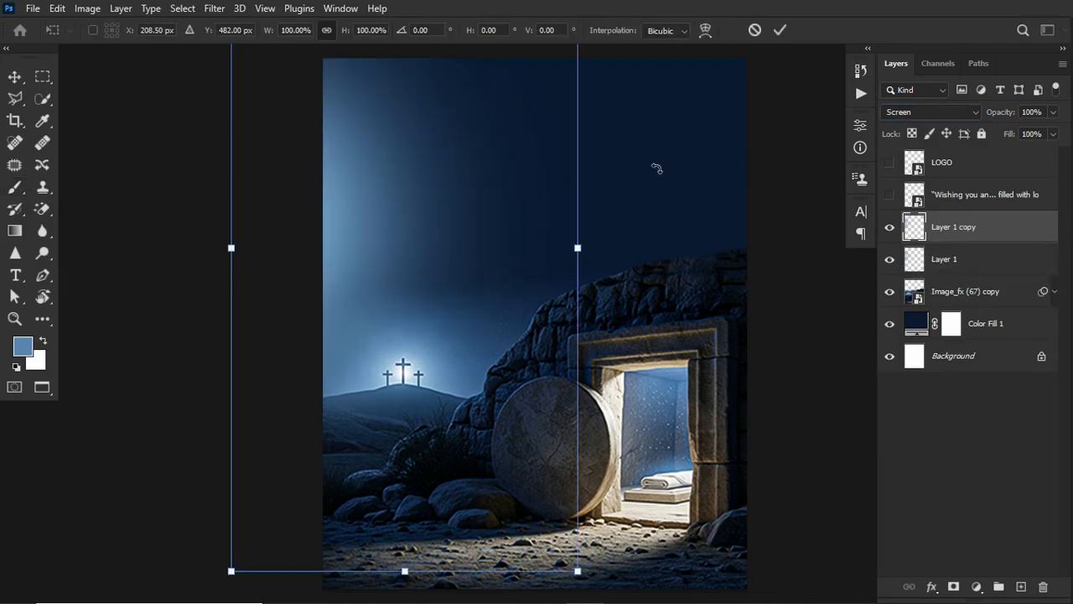
left_click_drag(384, 215, 604, 224)
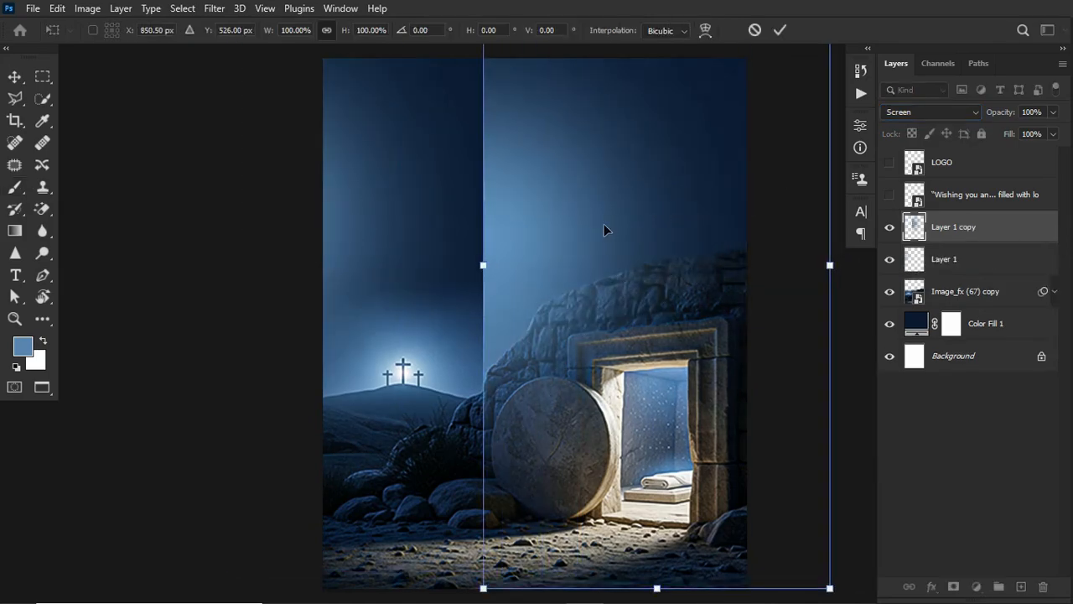
right_click(603, 224)
left_click(667, 537)
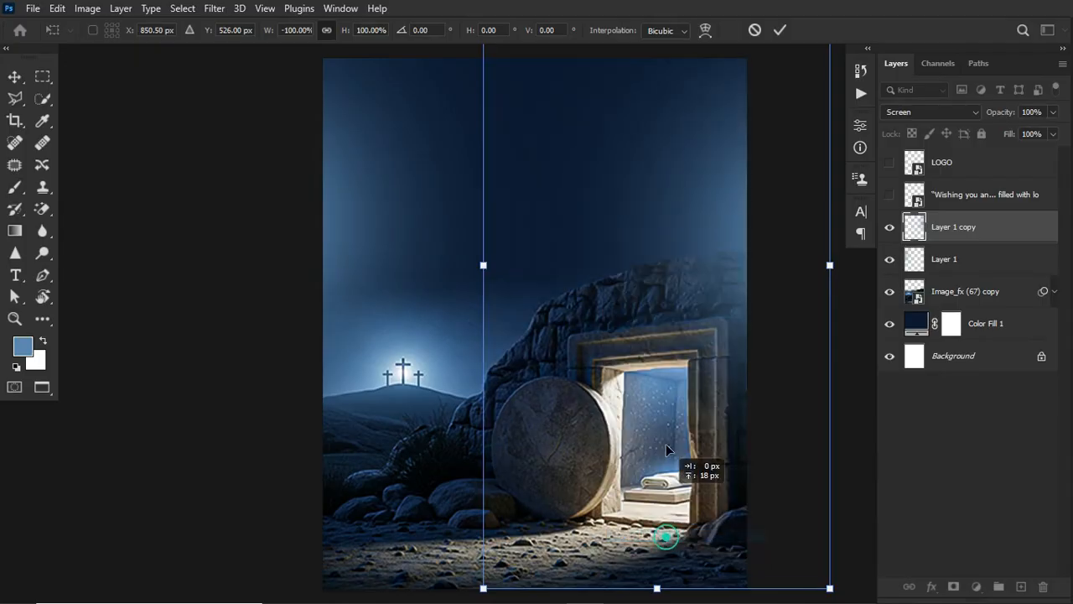
left_click_drag(666, 450, 718, 281)
mouse_move(719, 176)
left_mouse_down()
mouse_move(684, 320)
mouse_move(712, 325)
mouse_move(710, 347)
left_mouse_up()
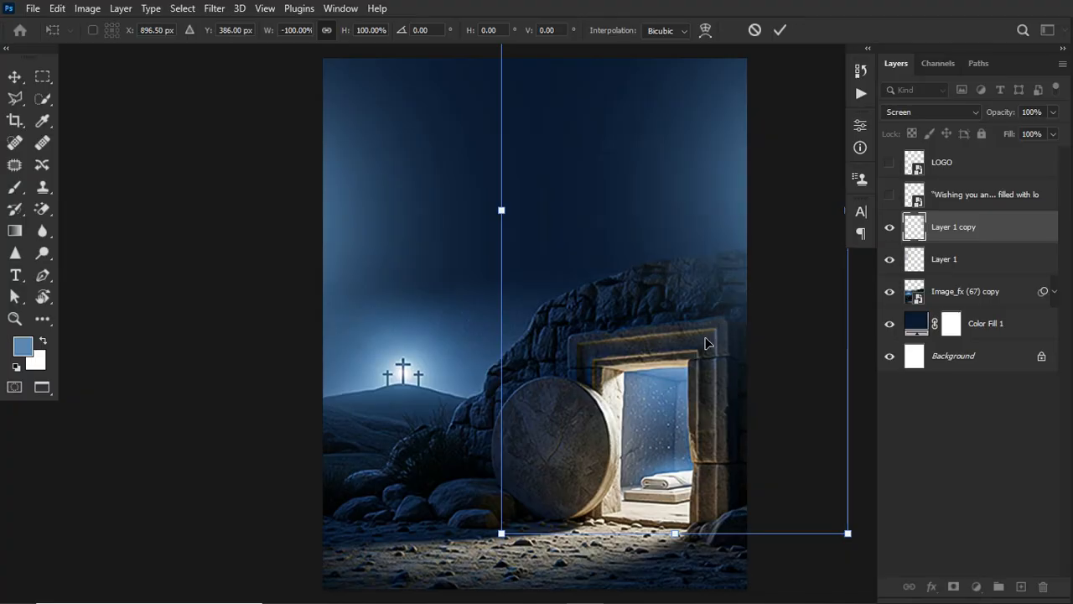
key("Return")
key("b")
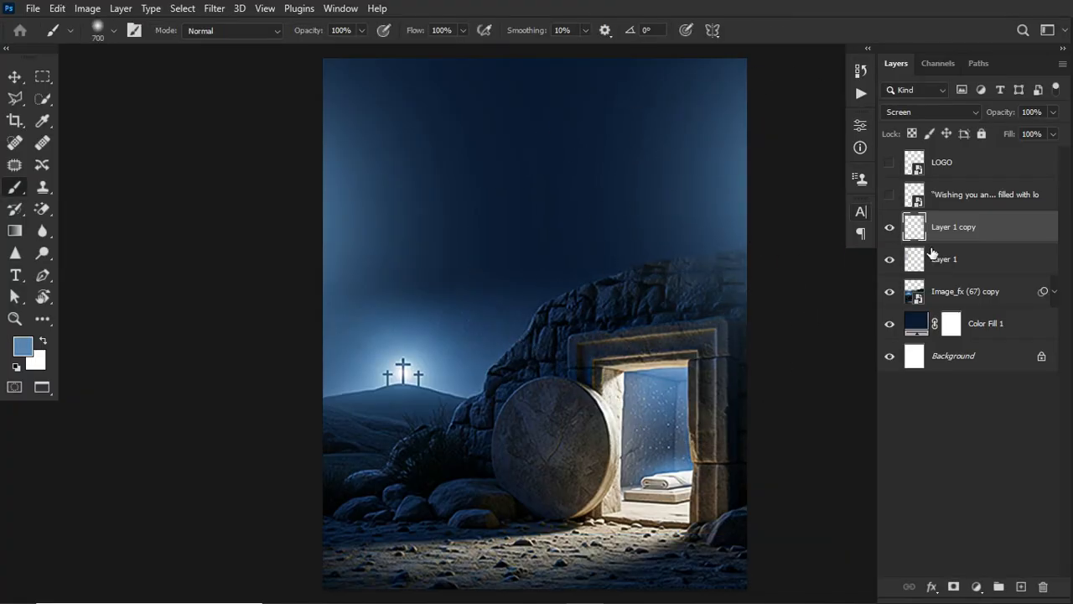
Step: Scale down the left glow on Layer 1 slightly and reposition it along the canvas edge, and select the Layer 1 copy layer
left_click(965, 268)
key("ctrl+t")
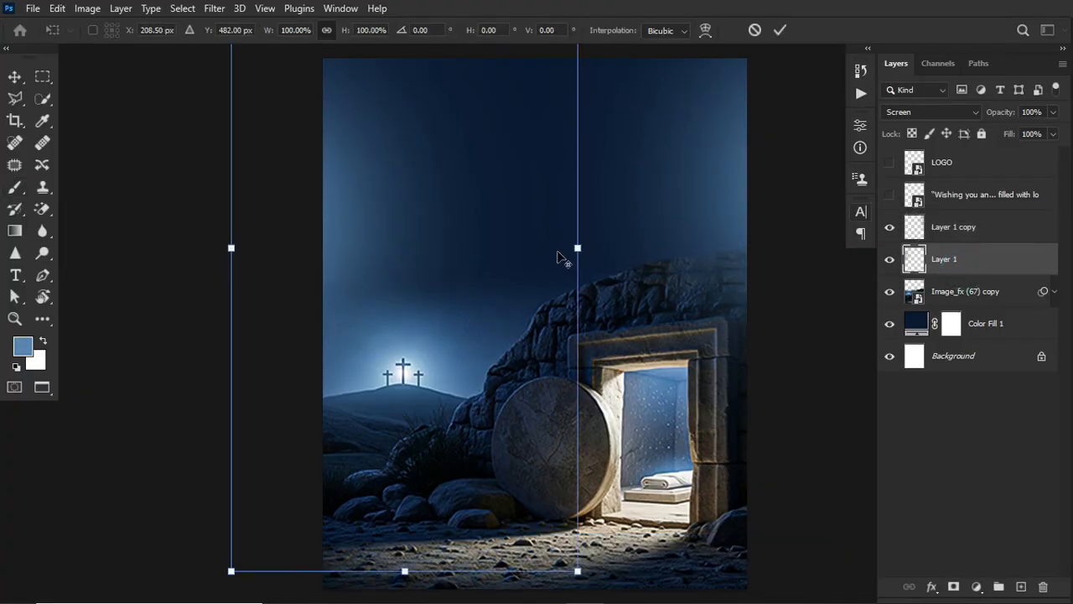
left_click_drag(578, 247, 555, 248)
left_click_drag(384, 292, 386, 247)
key("Return")
key("b")
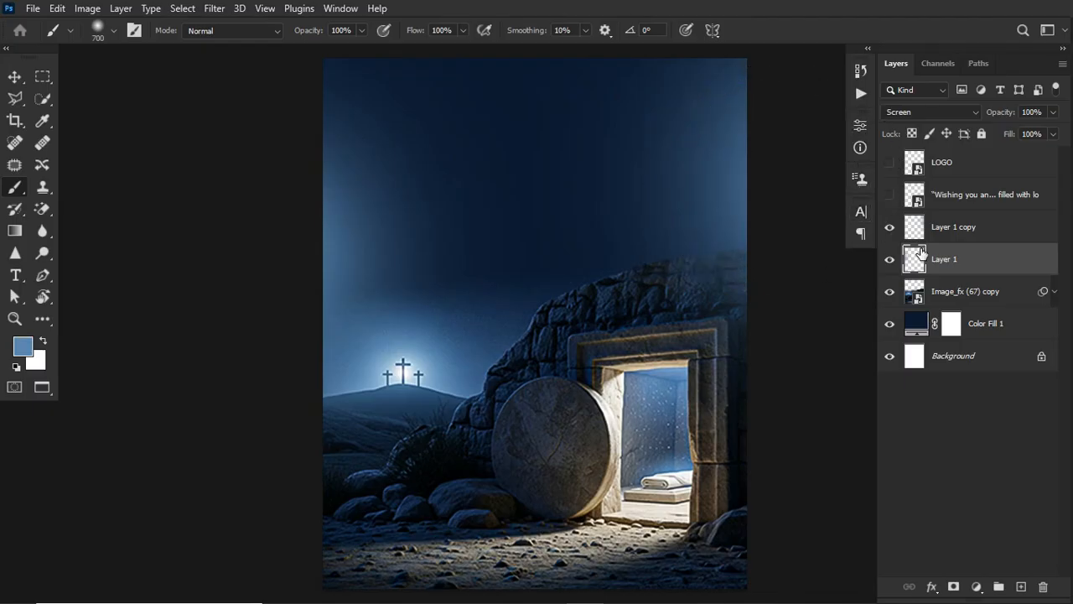
left_click(983, 237)
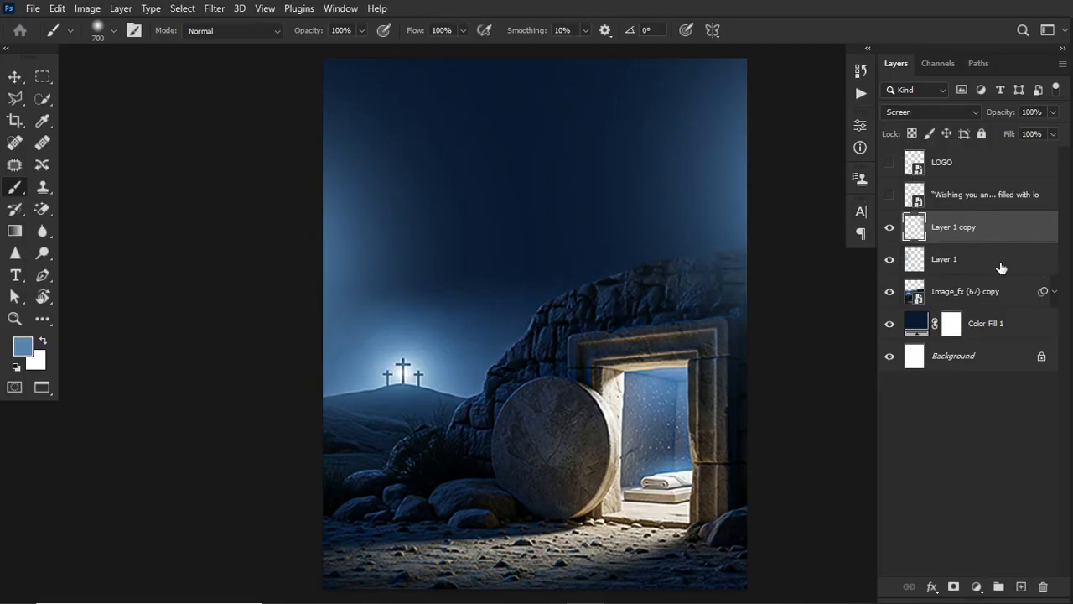
Step: Create a layer named NOISE above Layer 1 copy in Soft Light mode, filled with 50% gray, and convert it to a Smart Object
key("ctrl+shift+n")
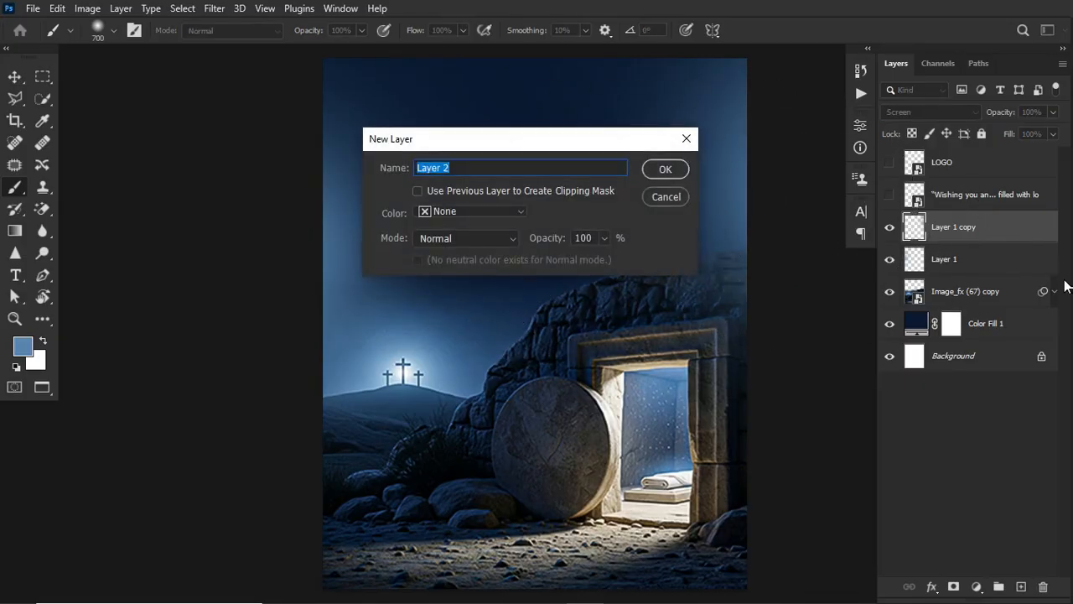
type("n")
left_click(472, 240)
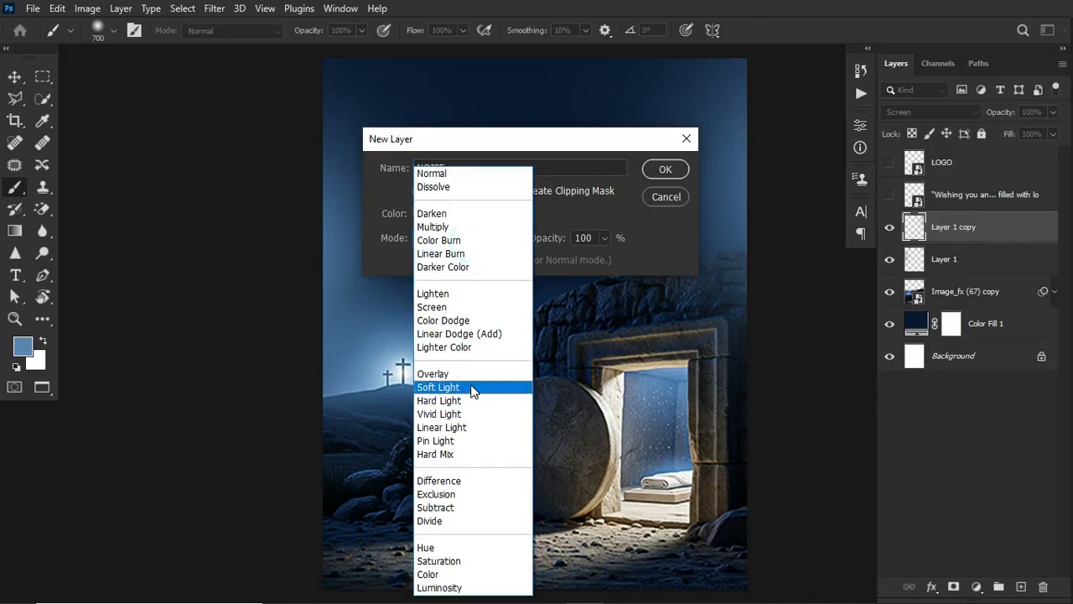
left_click(470, 384)
left_click(547, 258)
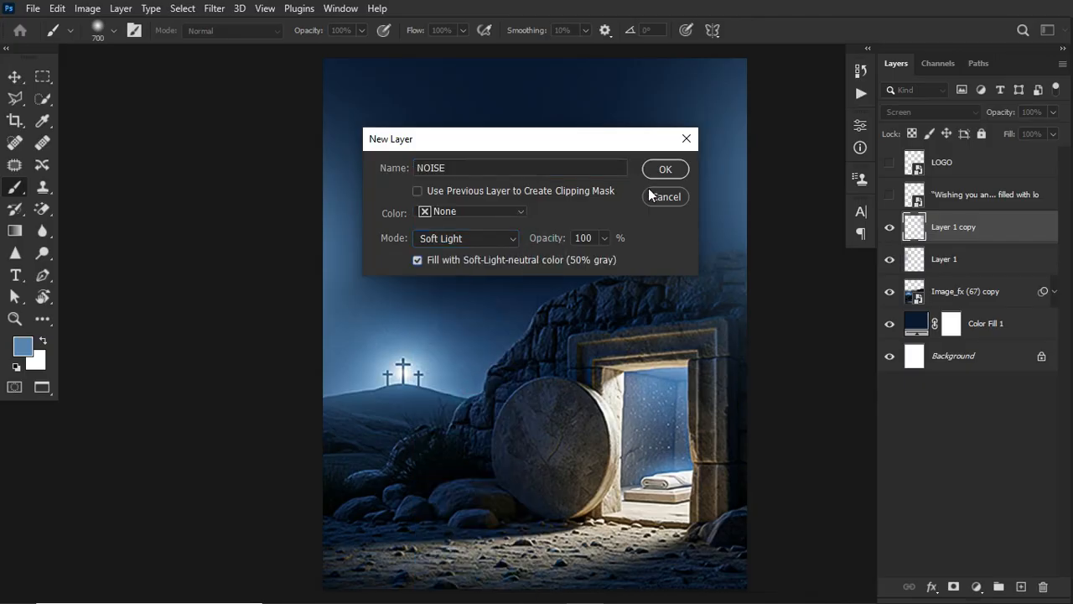
left_click(665, 169)
right_click(1005, 230)
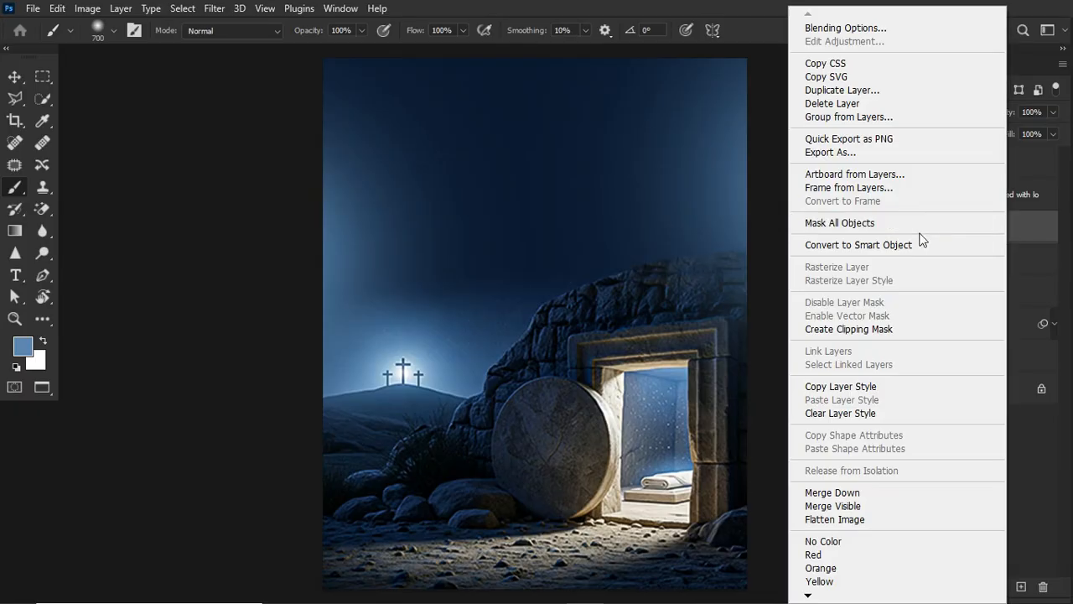
left_click(890, 244)
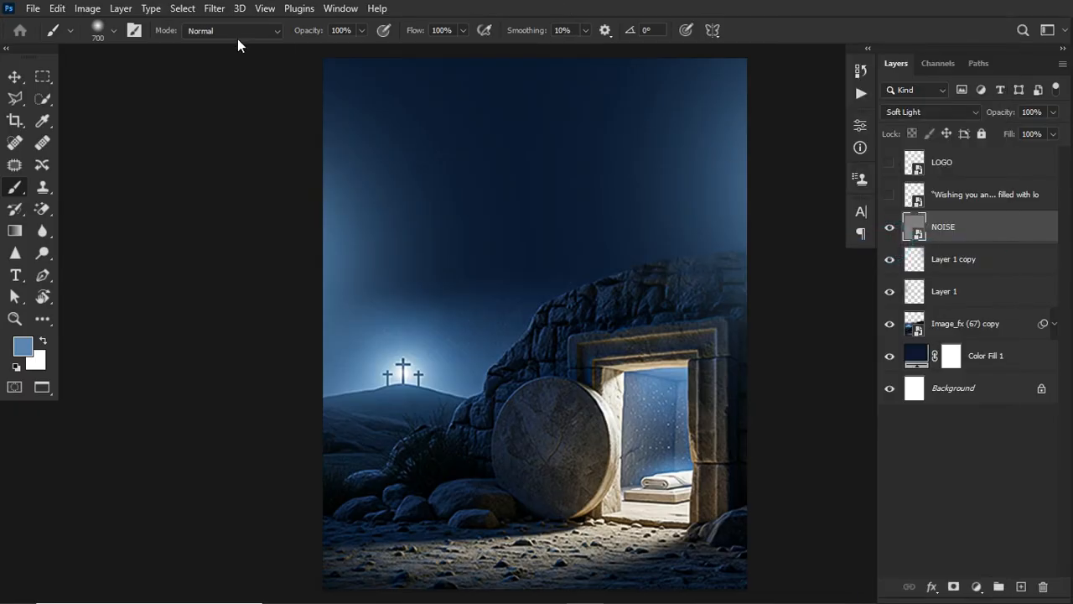
Step: Apply a subtle monochromatic Gaussian Add Noise filter to the NOISE layer, lowering the amount below 11.07%
left_click(211, 10)
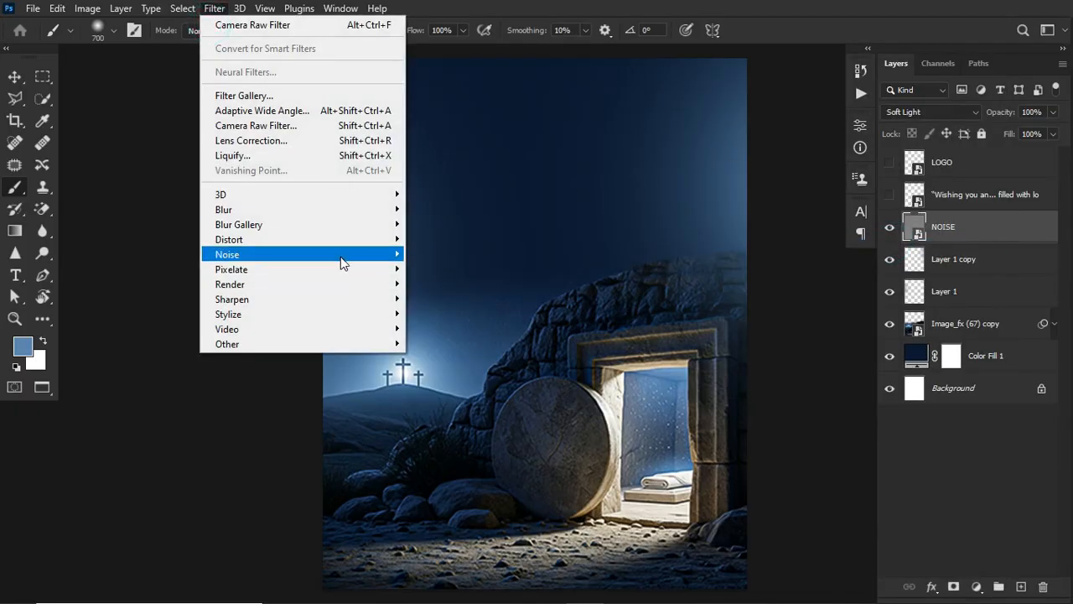
mouse_move(346, 257)
left_click(438, 253)
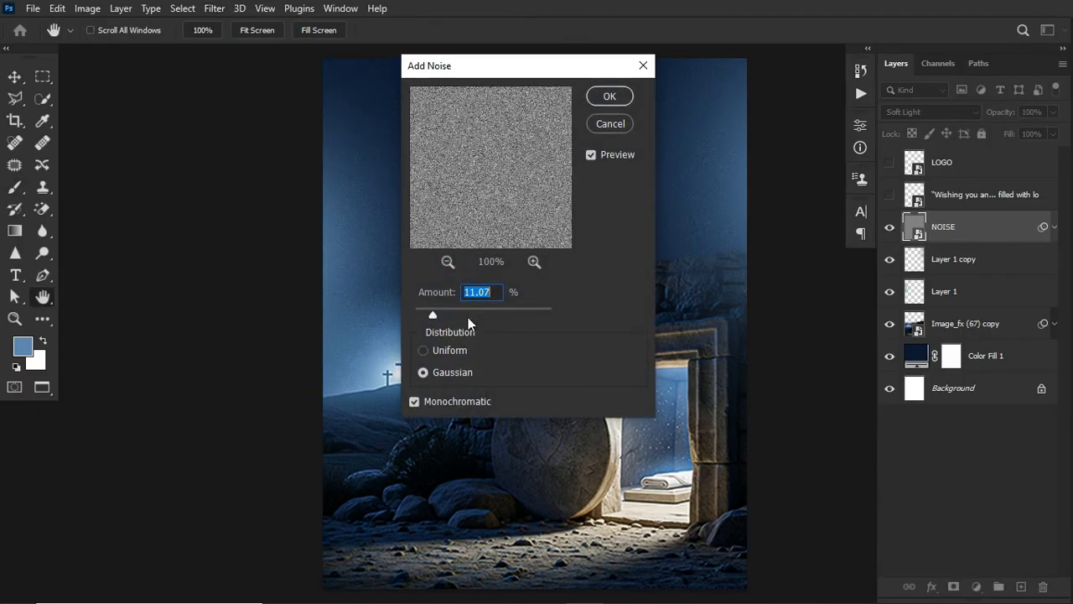
left_click_drag(498, 67, 785, 110)
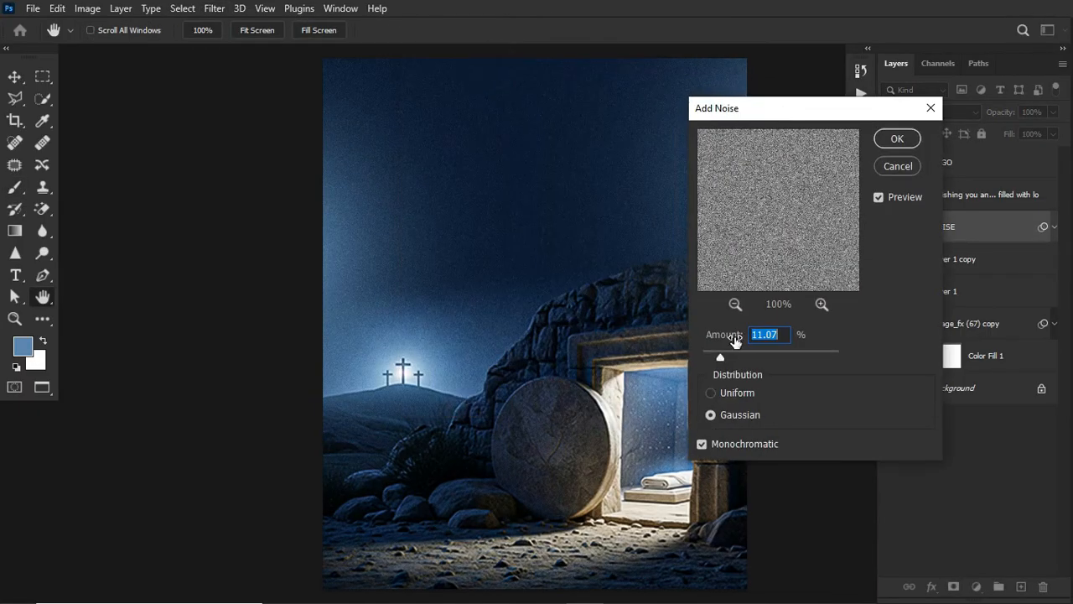
left_click_drag(720, 360, 712, 357)
left_click_drag(710, 359, 710, 357)
left_click(895, 138)
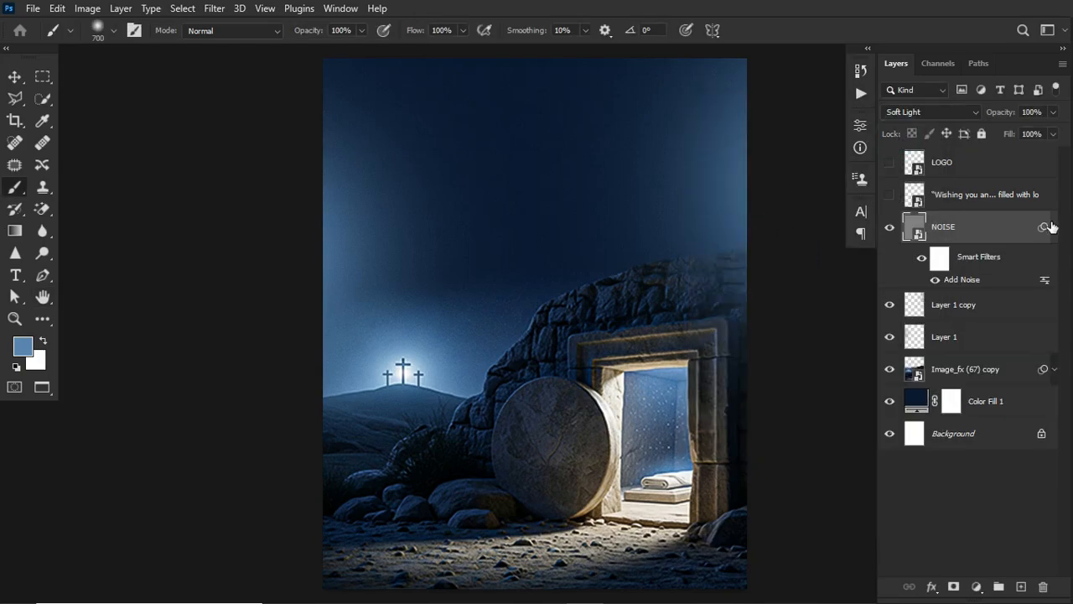
left_click(1054, 226)
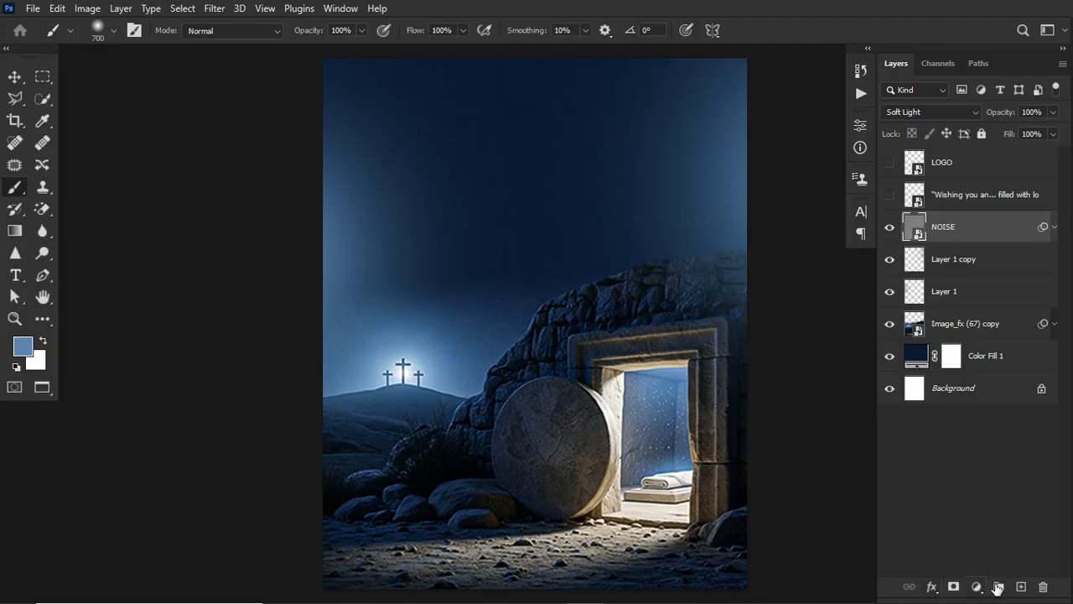
Step: Add a Color Balance adjustment above the NOISE layer and shift its midtones to +30 red and +53 blue
left_click(977, 587)
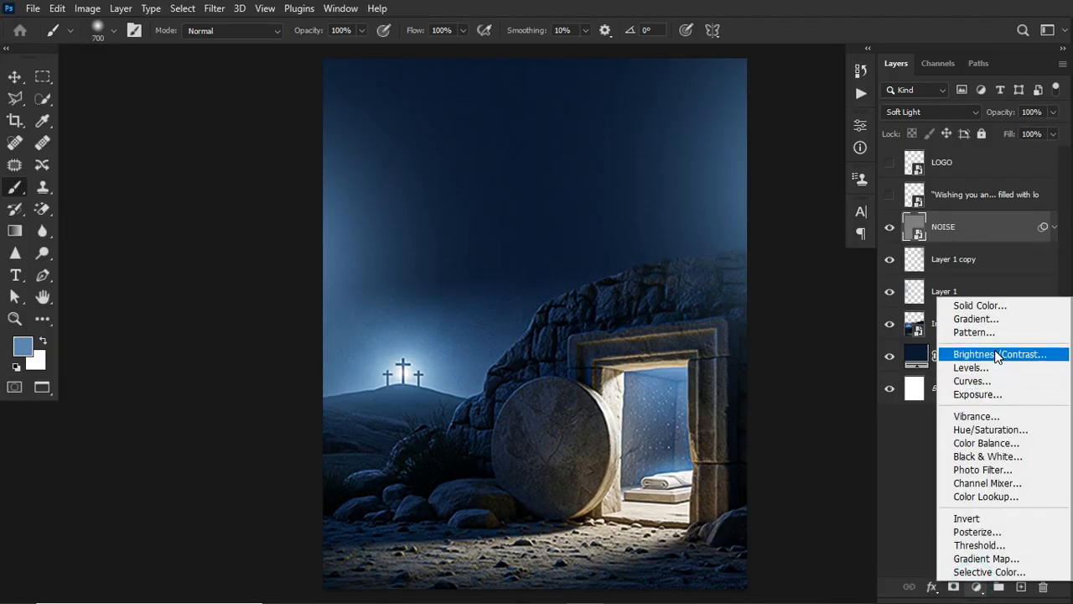
left_click(986, 443)
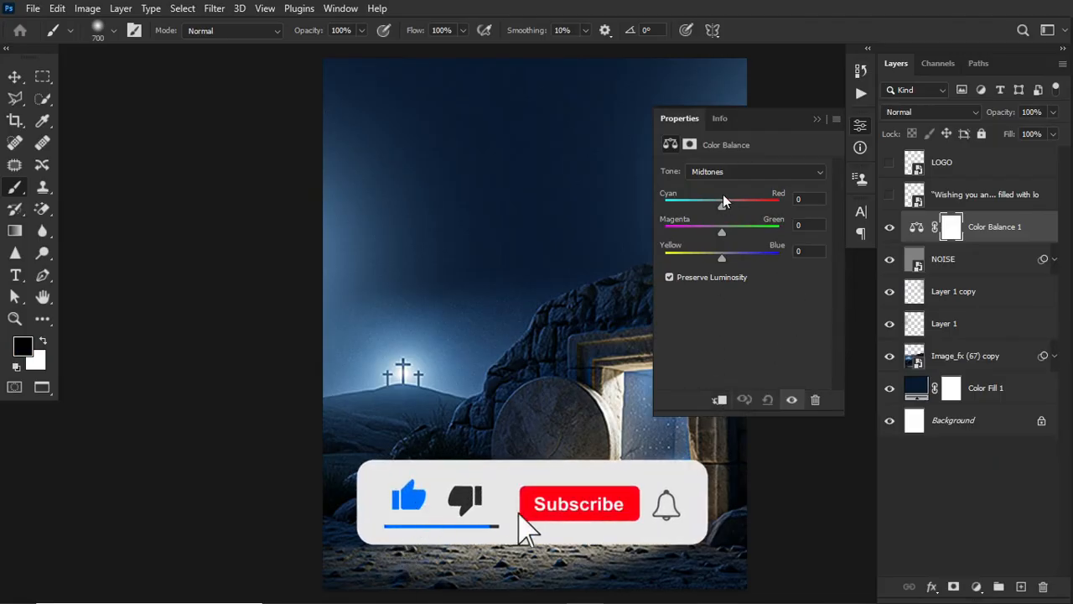
left_click(747, 171)
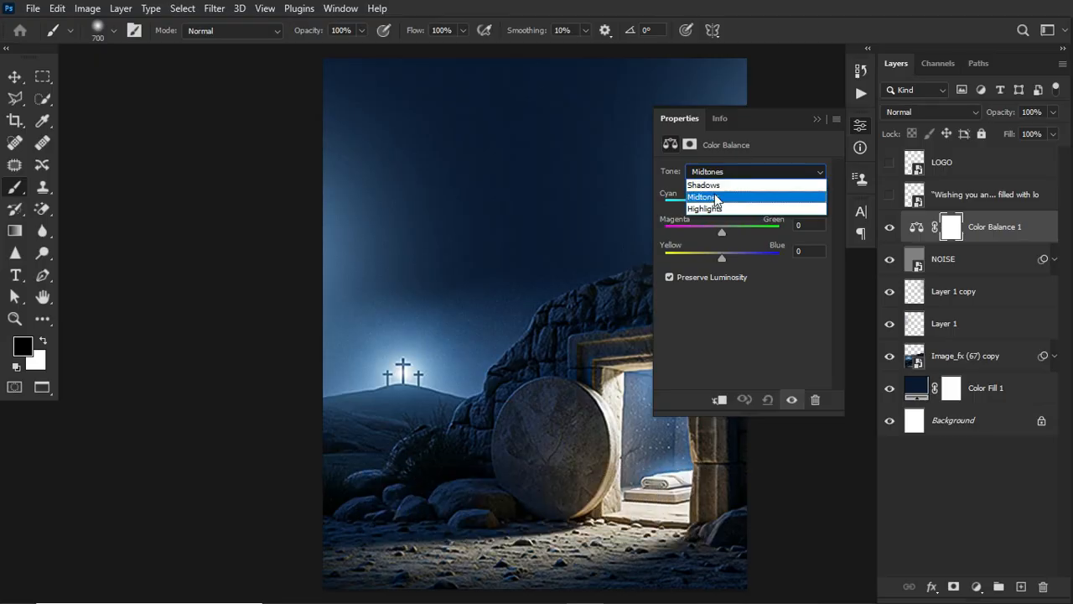
left_click(719, 198)
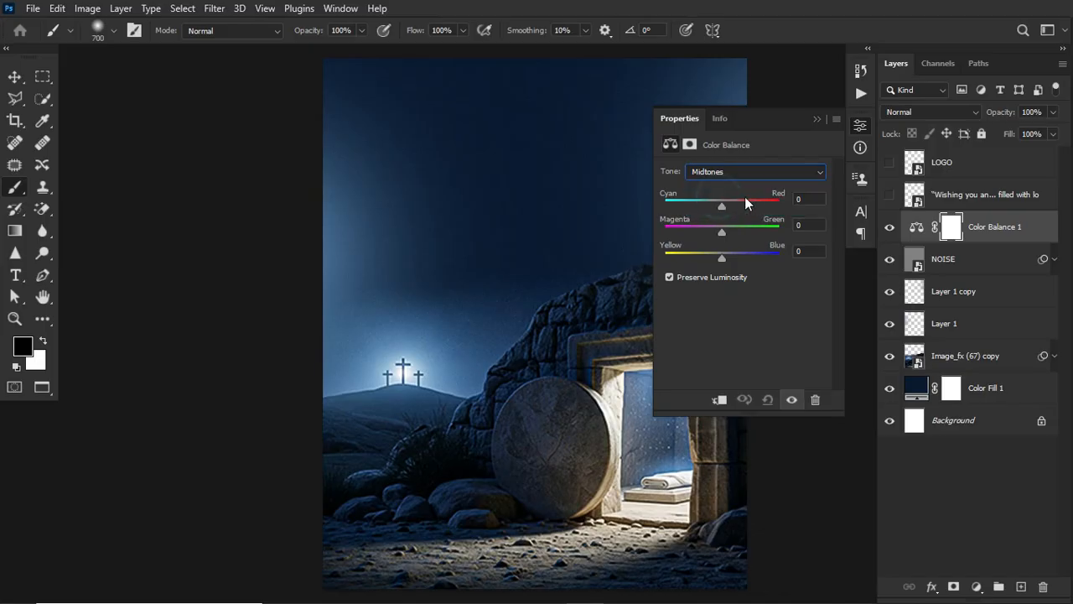
left_click_drag(722, 204, 743, 209)
left_click_drag(724, 259, 747, 259)
left_click_drag(737, 206, 739, 207)
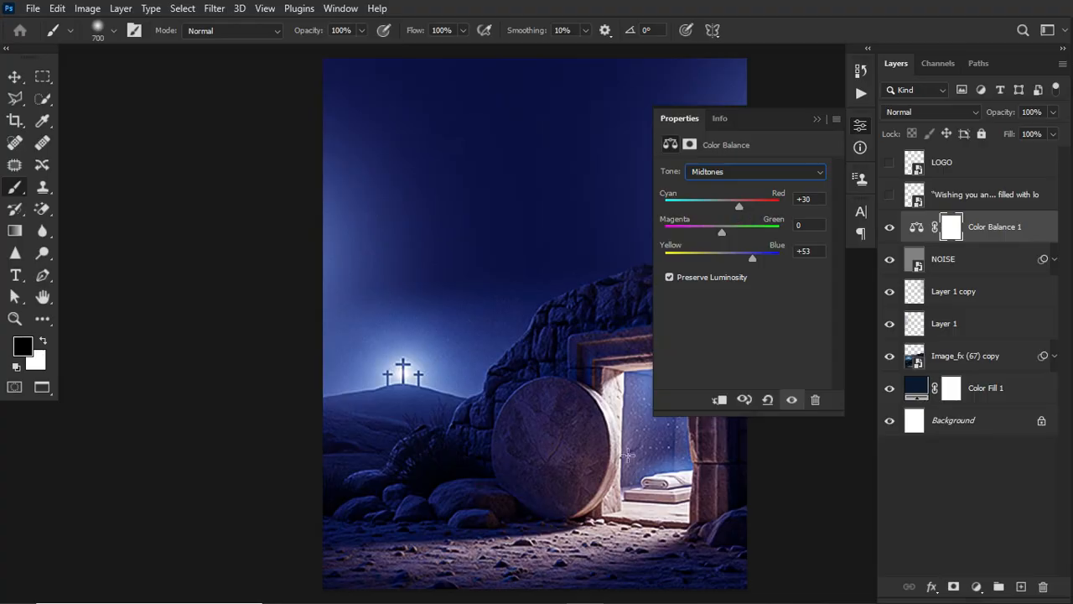
Step: Push the Color Balance midtones slightly further toward red, and toggle the adjustment's visibility to compare before and after
key("Down")
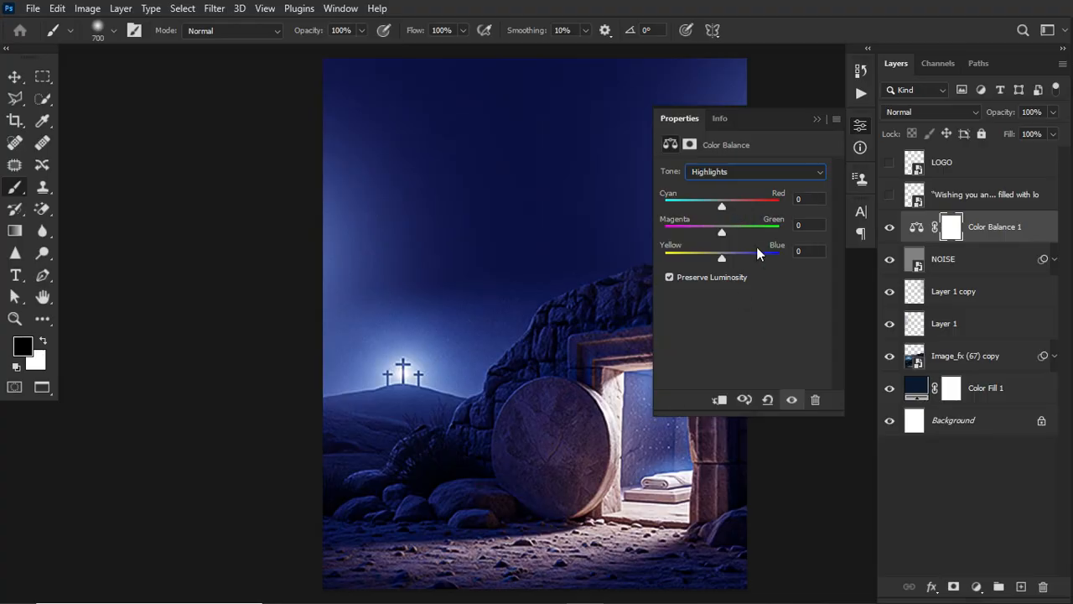
left_click(757, 170)
left_click(737, 196)
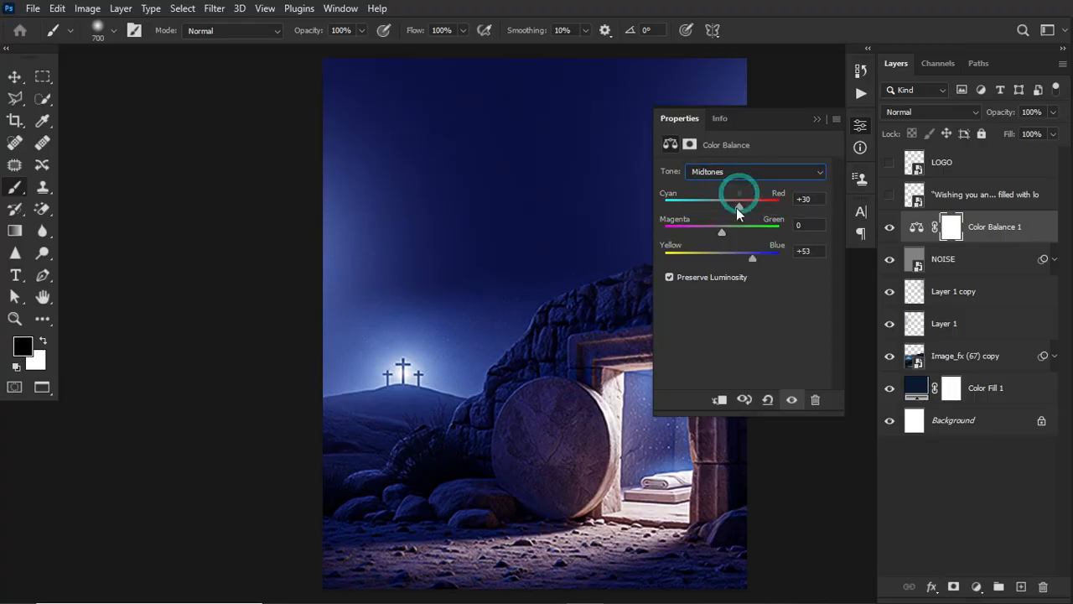
left_click_drag(737, 208, 744, 208)
left_click(817, 118)
left_click(890, 228)
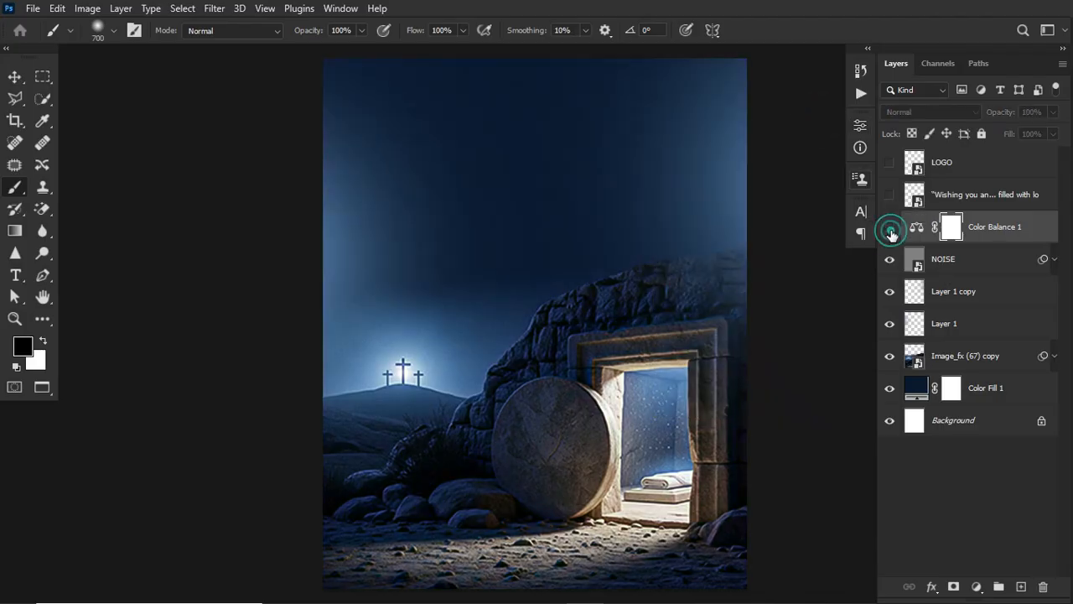
left_click(890, 228)
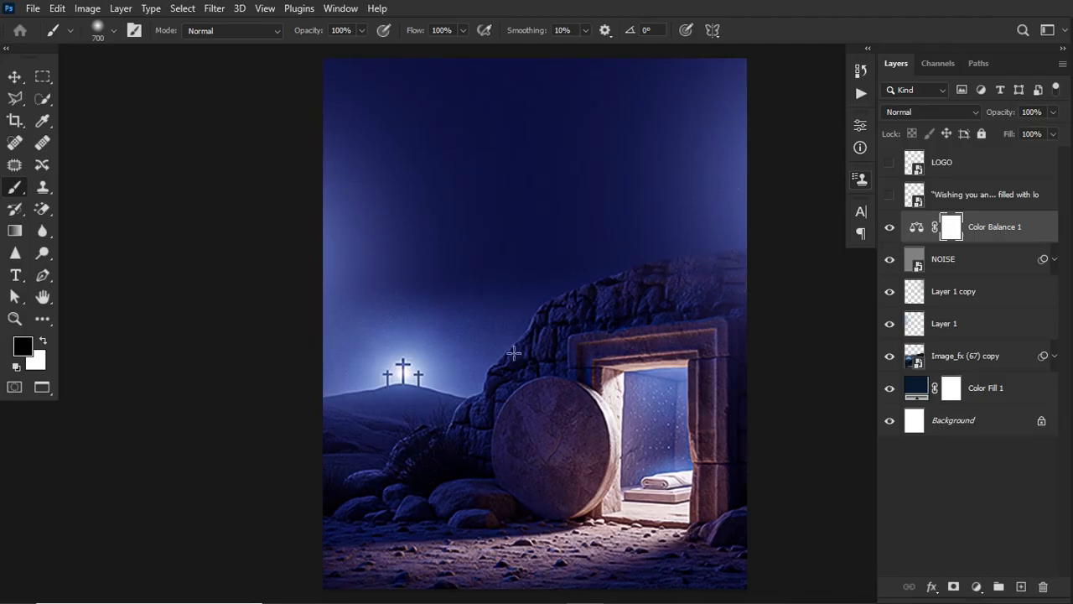
Step: Add a Hue/Saturation adjustment above Color Balance 1 and raise the saturation of the Blues to +28
left_click(976, 586)
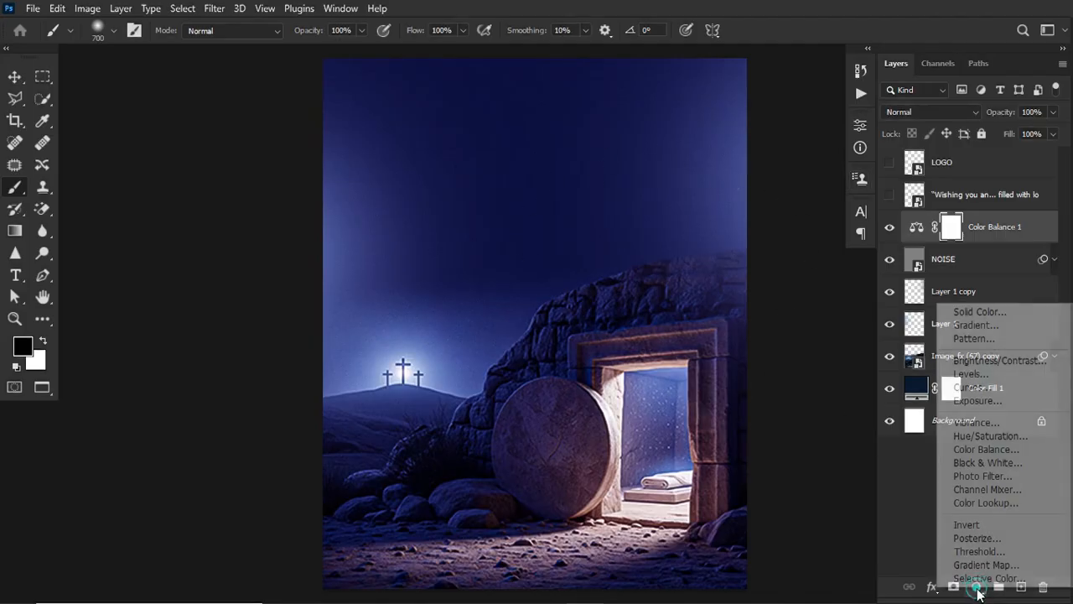
left_click(983, 435)
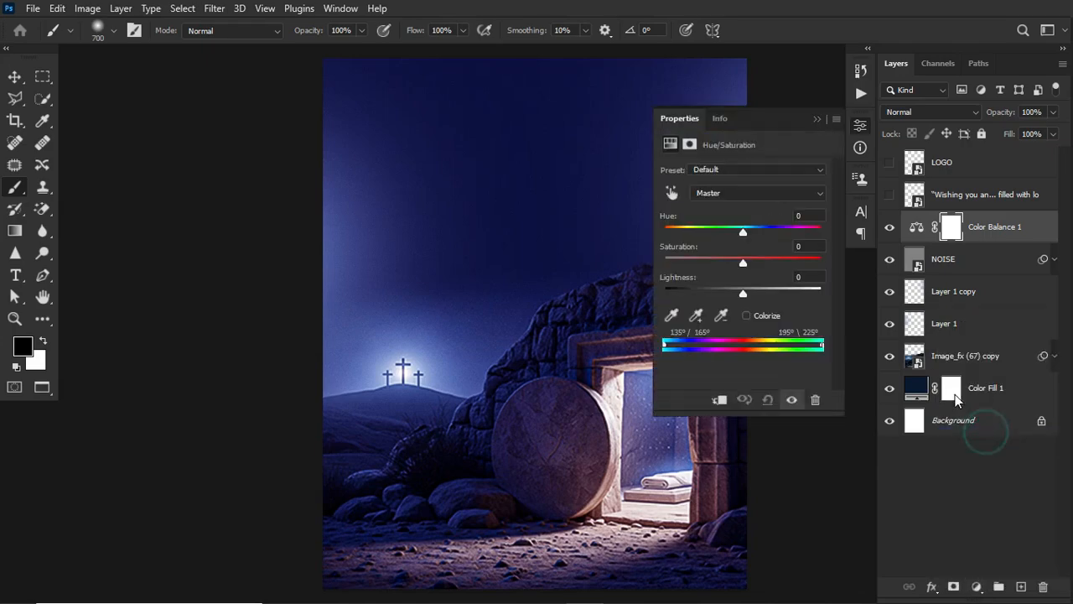
left_click(743, 234)
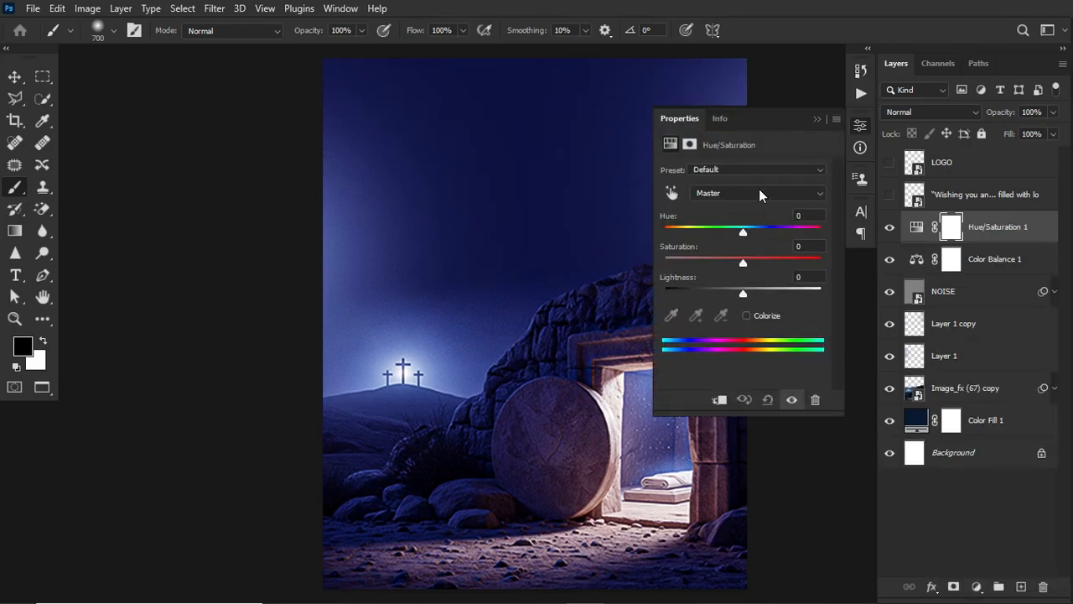
left_click(759, 193)
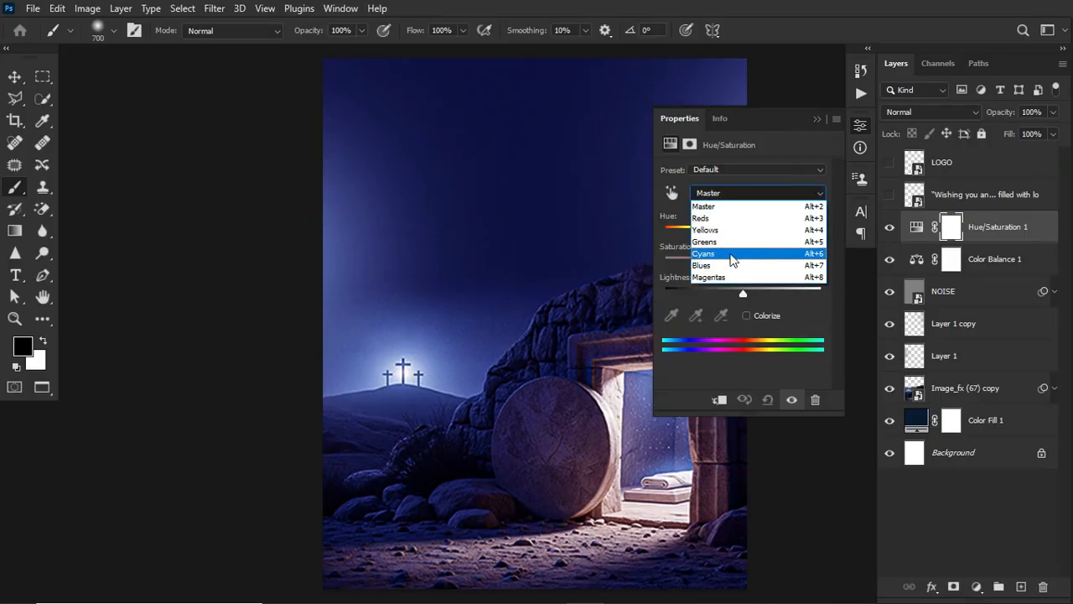
left_click(725, 265)
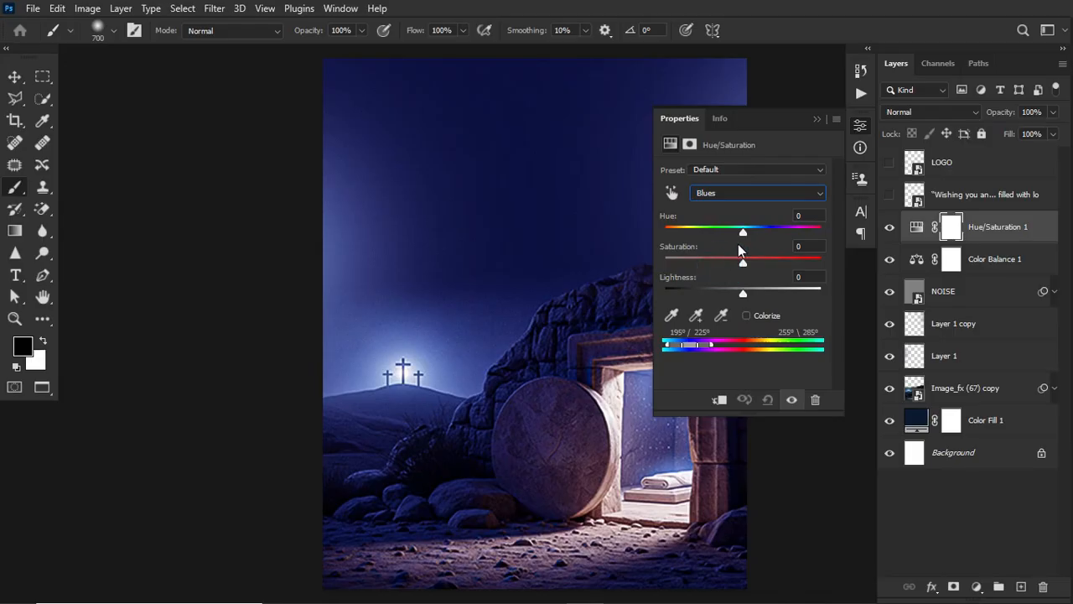
mouse_move(743, 263)
left_mouse_down()
mouse_move(801, 264)
mouse_move(764, 266)
left_mouse_up()
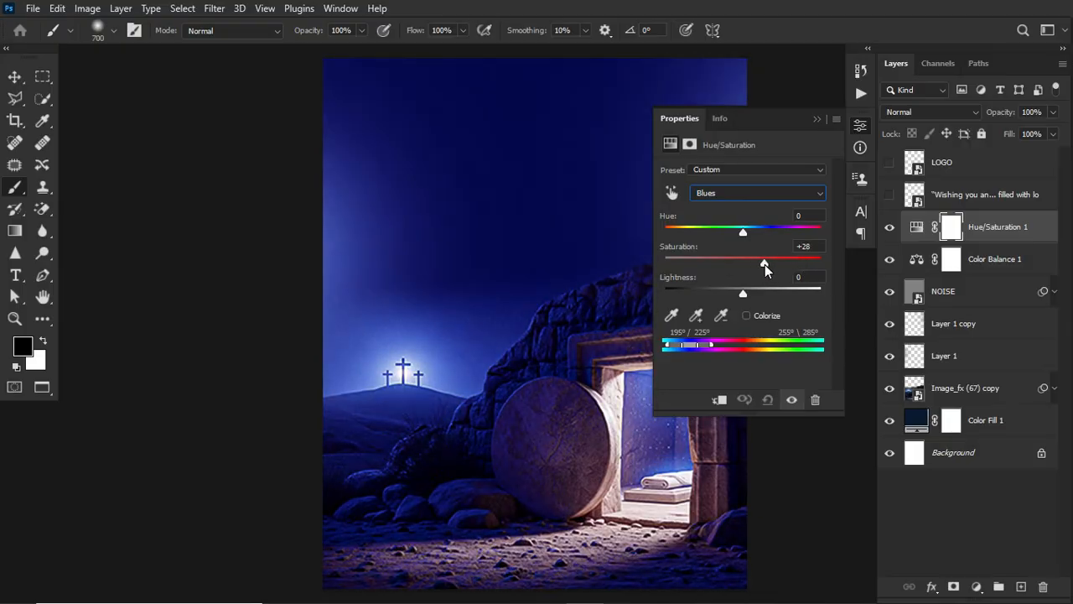
Step: Raise the saturation of the Cyans to +47 in the Hue/Saturation adjustment and close its settings
left_click(759, 193)
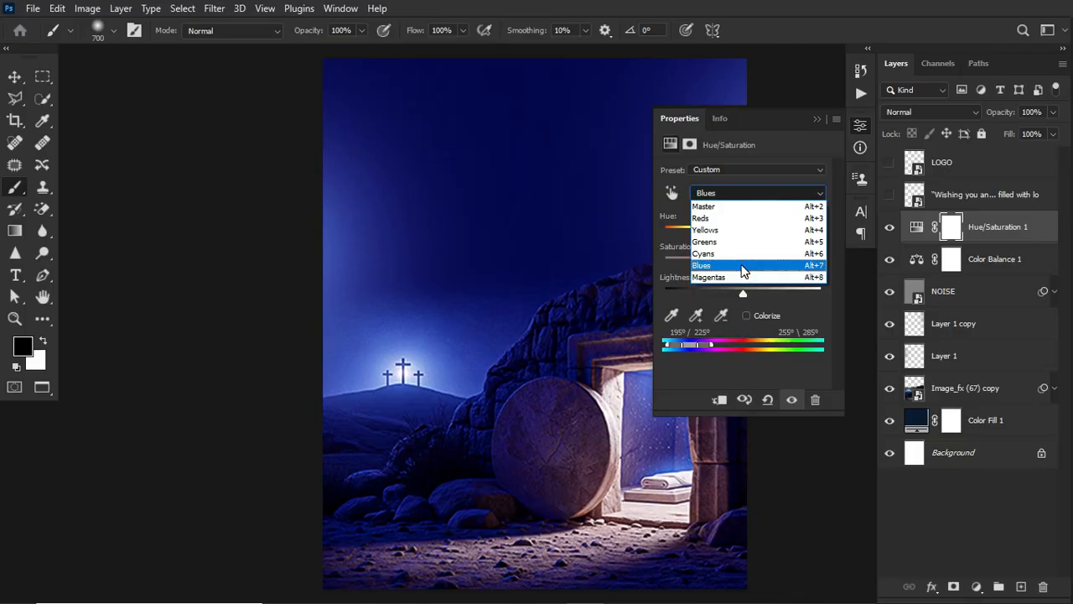
left_click(703, 253)
left_click_drag(744, 263, 779, 267)
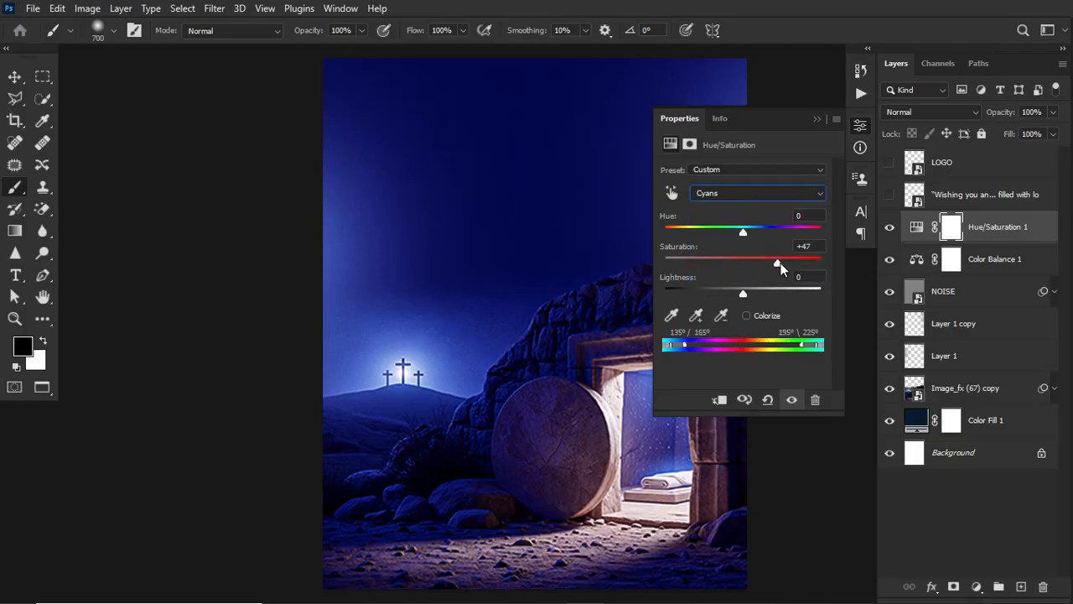
left_click(818, 118)
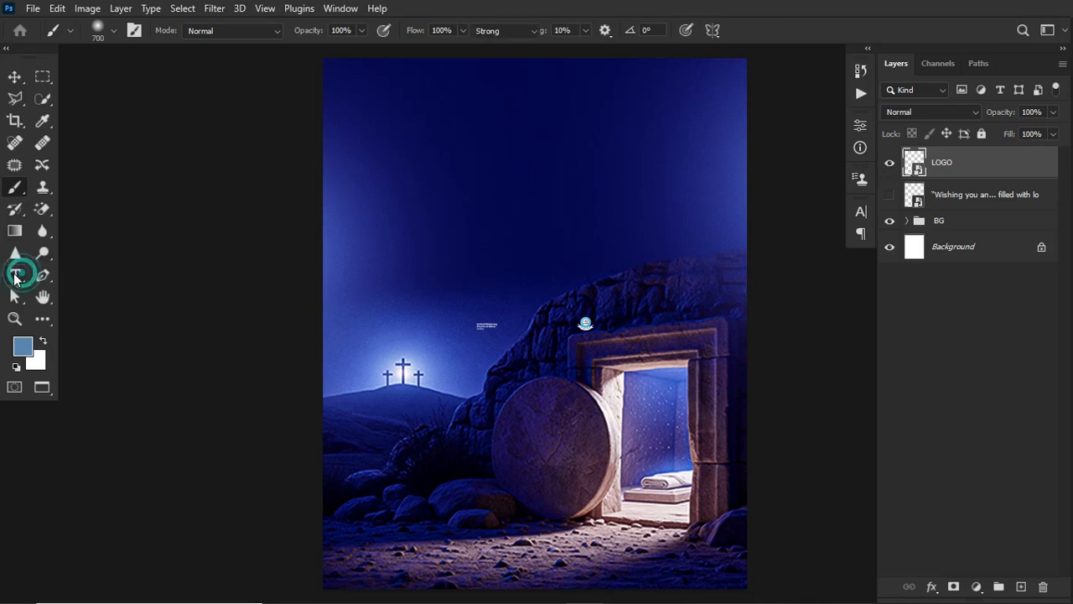
Step: Add the text "Happy" in the dark sky above the tomb and color it white (ffffff)
left_click(15, 275)
left_click(499, 186)
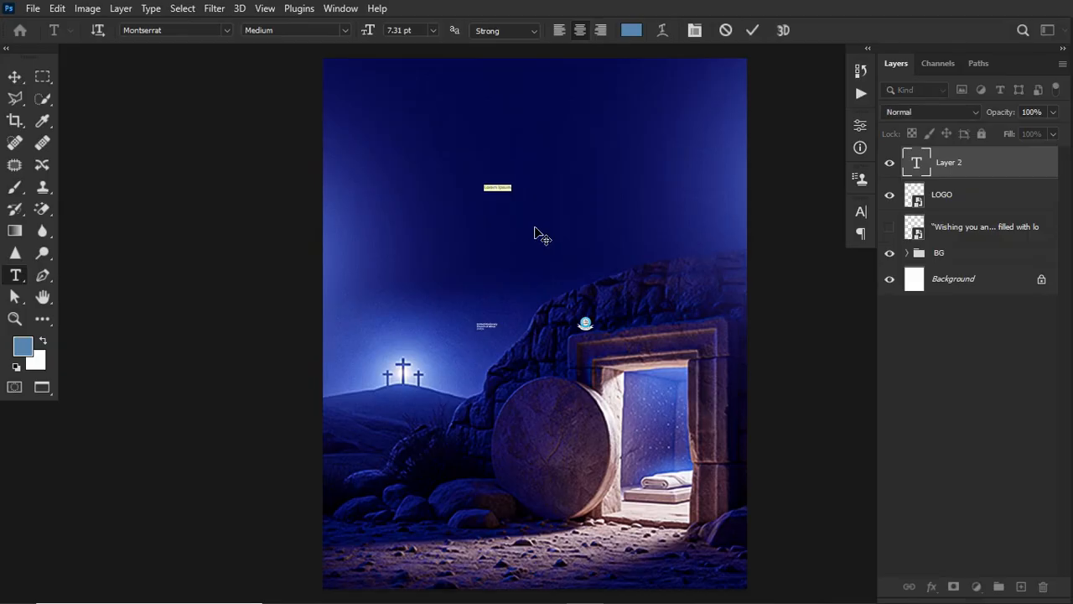
key("BackSpace")
type("Happy")
key("ctrl+Return")
left_click(631, 30)
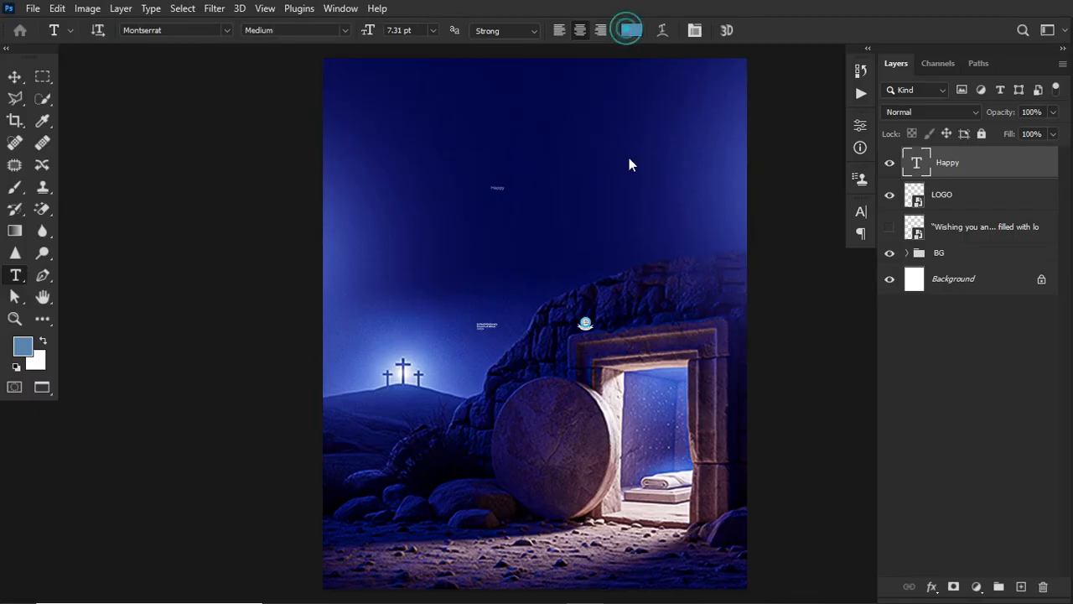
left_click_drag(676, 121, 654, 109)
left_click(1011, 102)
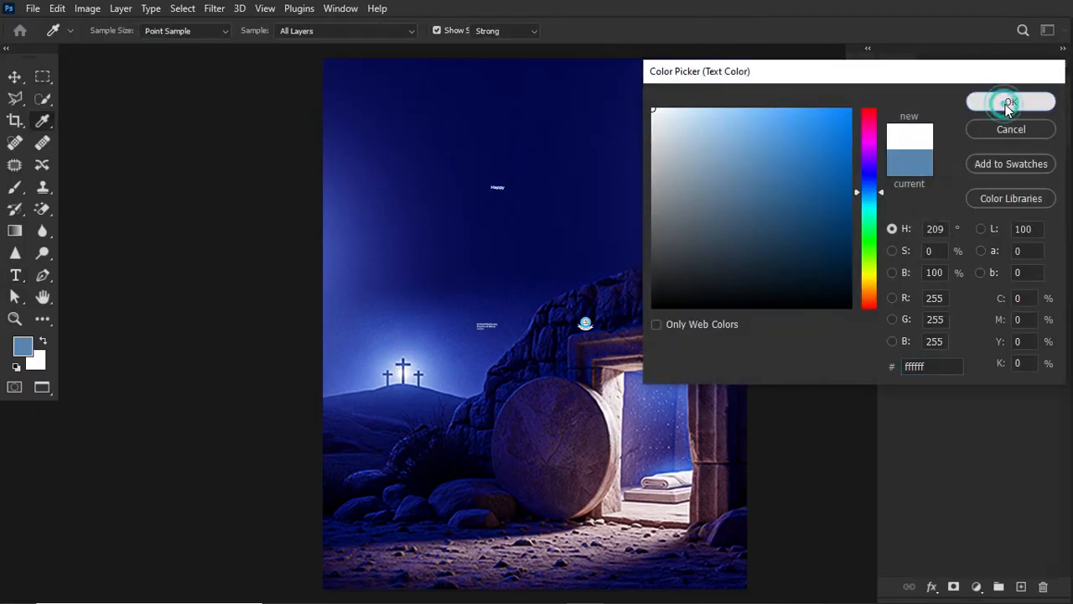
Step: Enlarge the "Happy" text to about 855% and open its character settings
key("ctrl+t")
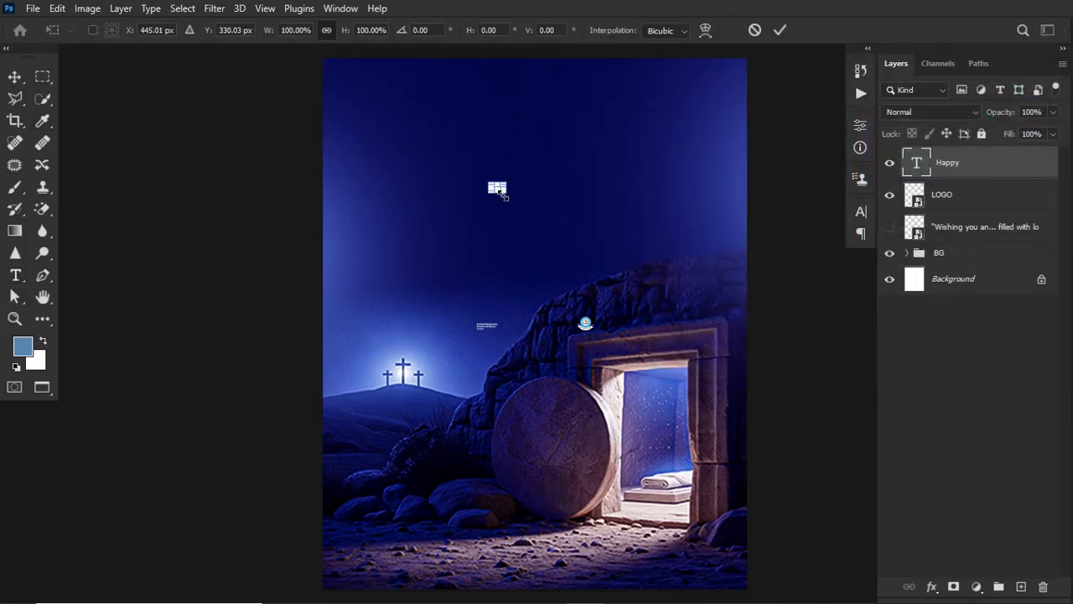
left_click_drag(504, 196, 605, 228)
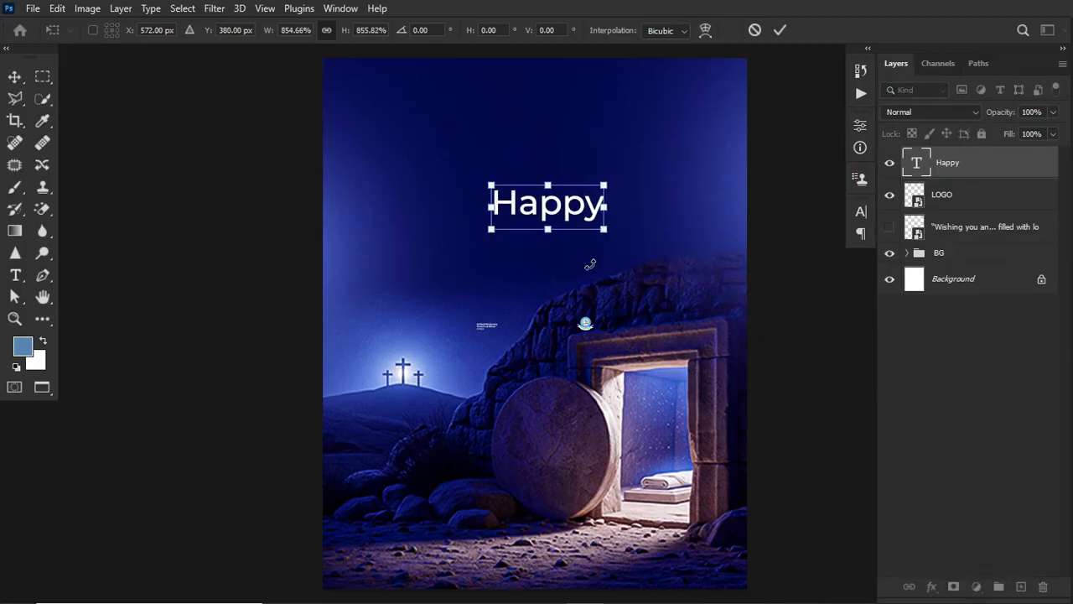
key("Return")
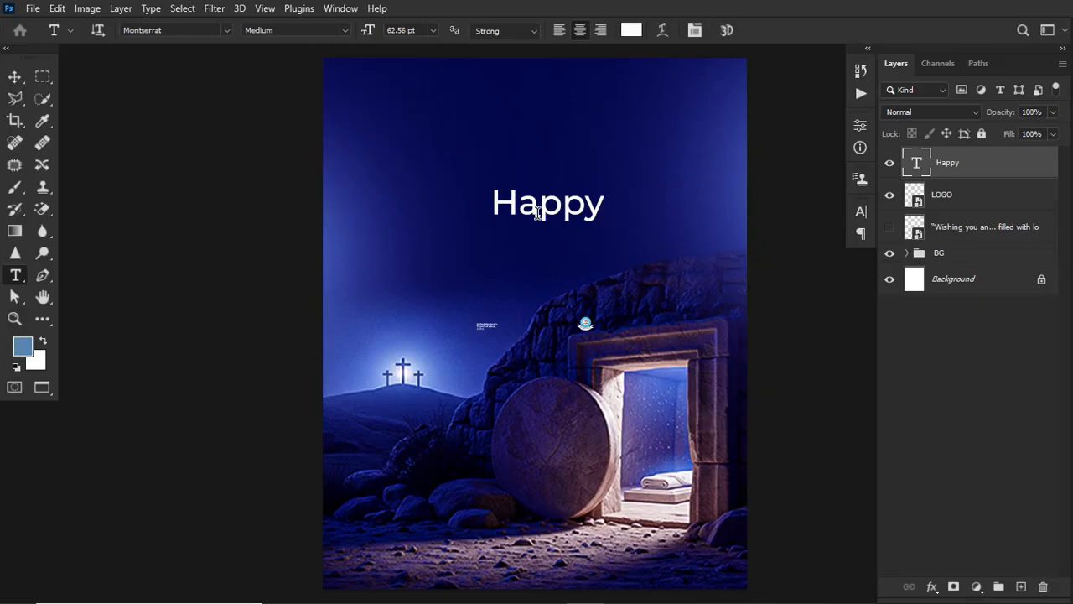
left_click(860, 211)
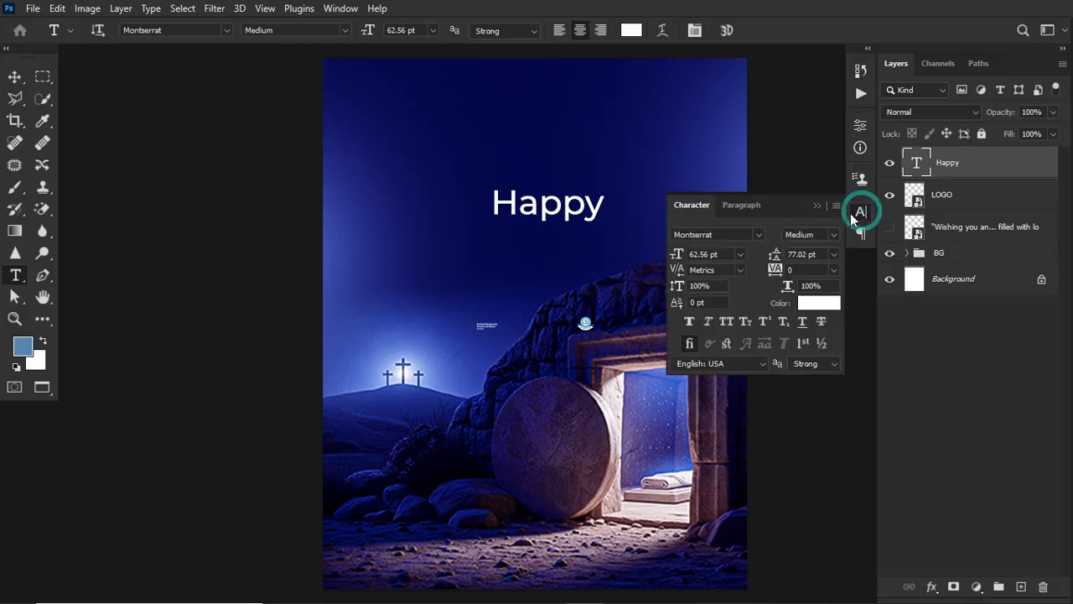
Step: Search the fonts for a script typeface for the "Happy" text
left_click(732, 234)
type("sc")
type("ipr")
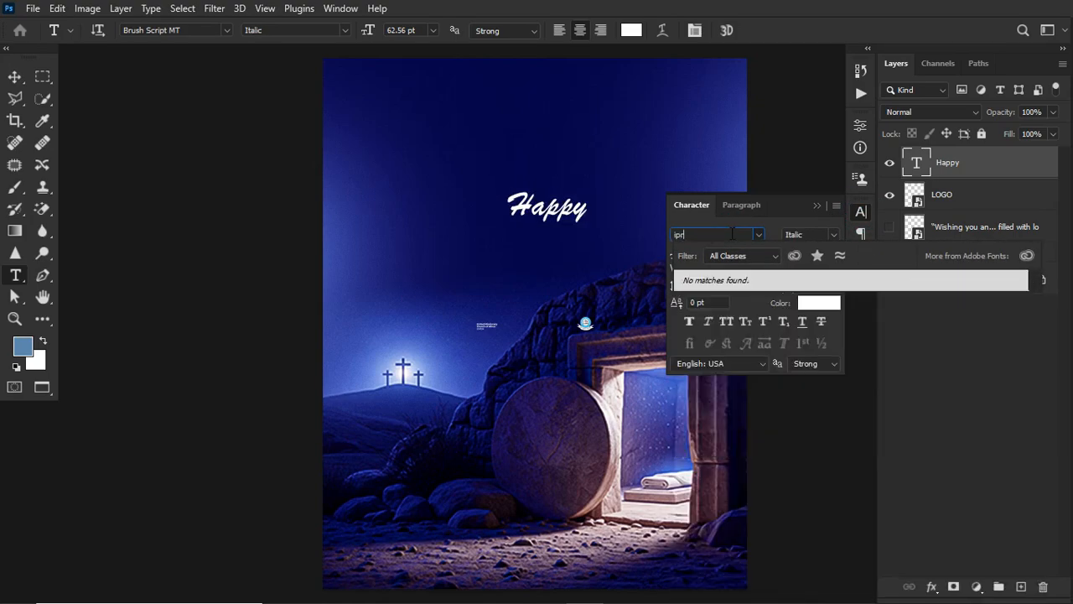
key("BackSpace")
key("BackSpace")
key("BackSpace")
type("script")
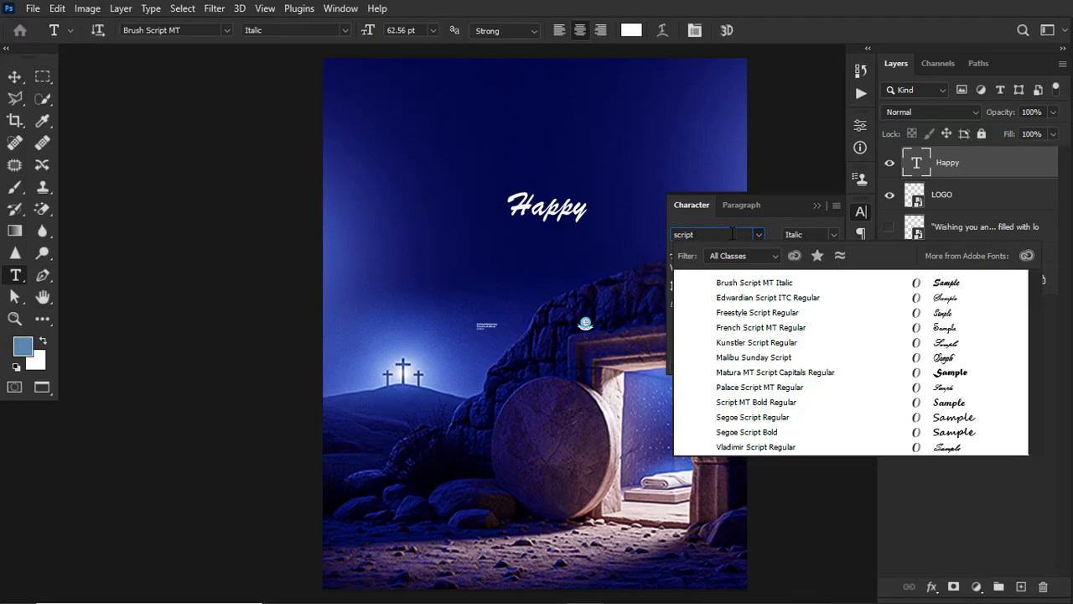
key("BackSpace")
key("BackSpace")
key("BackSpace")
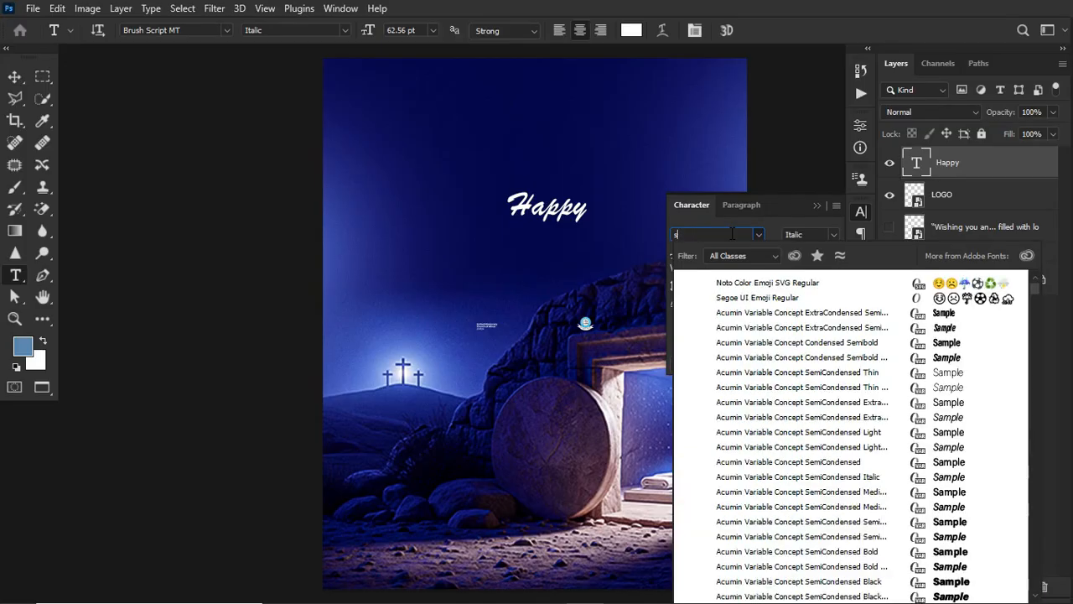
Step: Set the font of the "Happy" text to The Secret Regular and close the character settings
type("the sce")
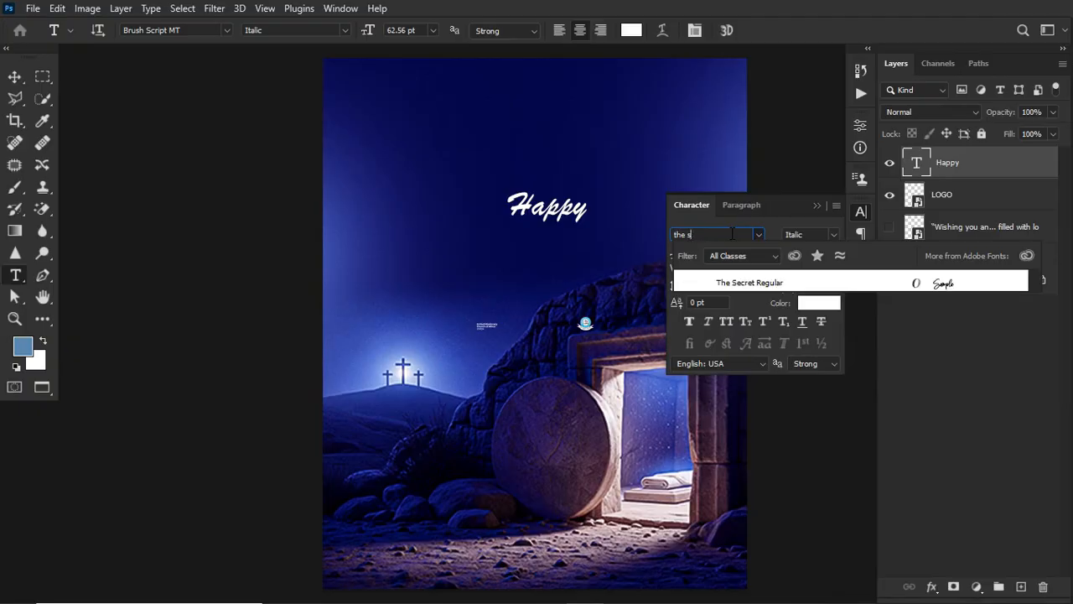
left_click(761, 279)
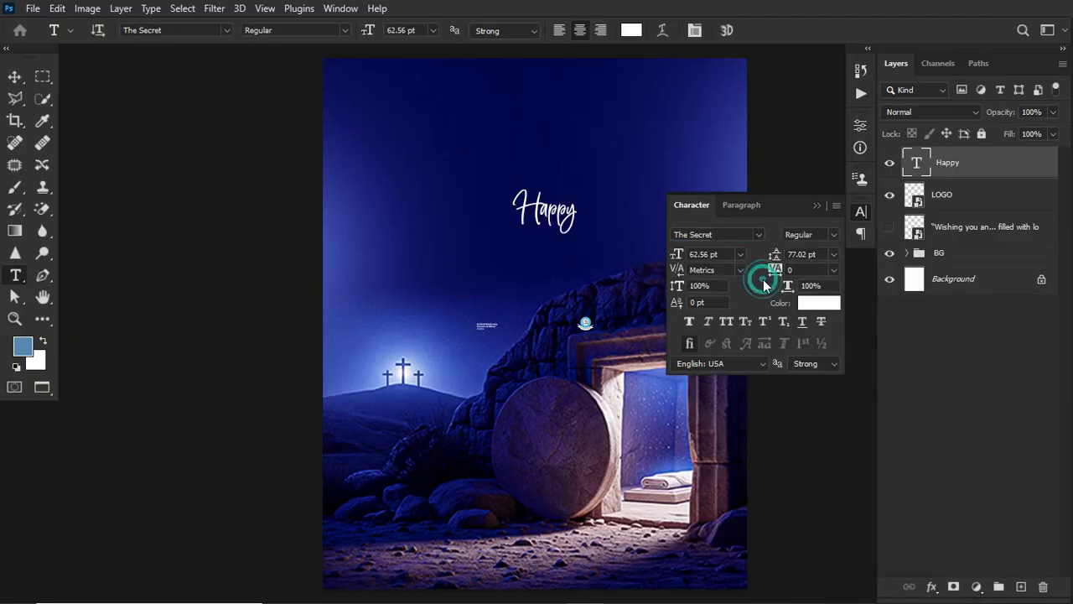
left_click(815, 205)
key("ctrl+t")
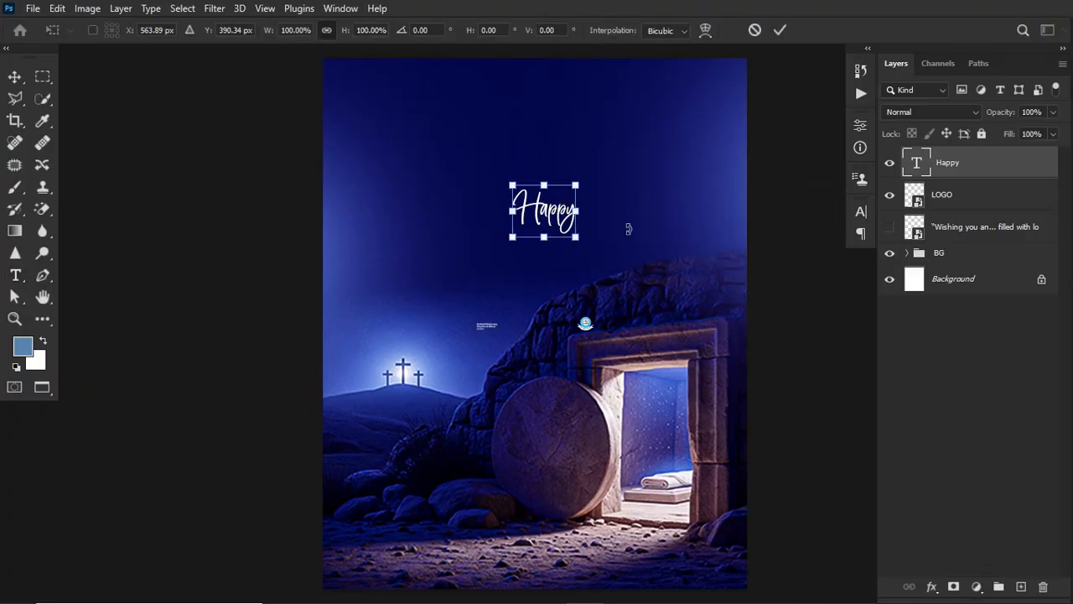
key("Return")
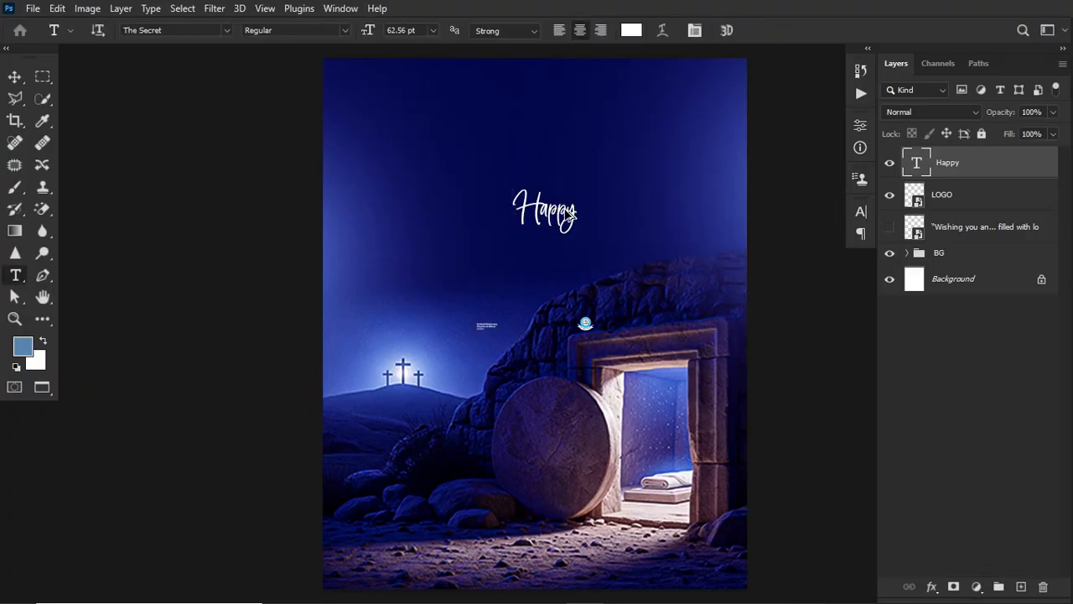
Step: Duplicate the "Happy" text just below the original and change the copy's wording to "Easter"
left_click_drag(567, 211, 566, 279)
double_click(553, 275)
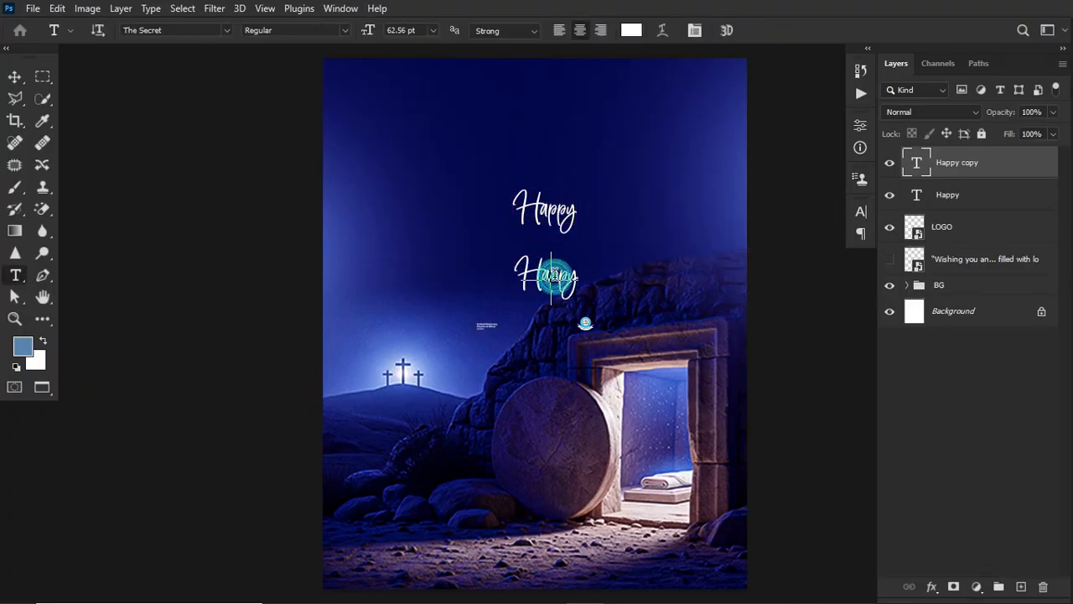
type("Easter")
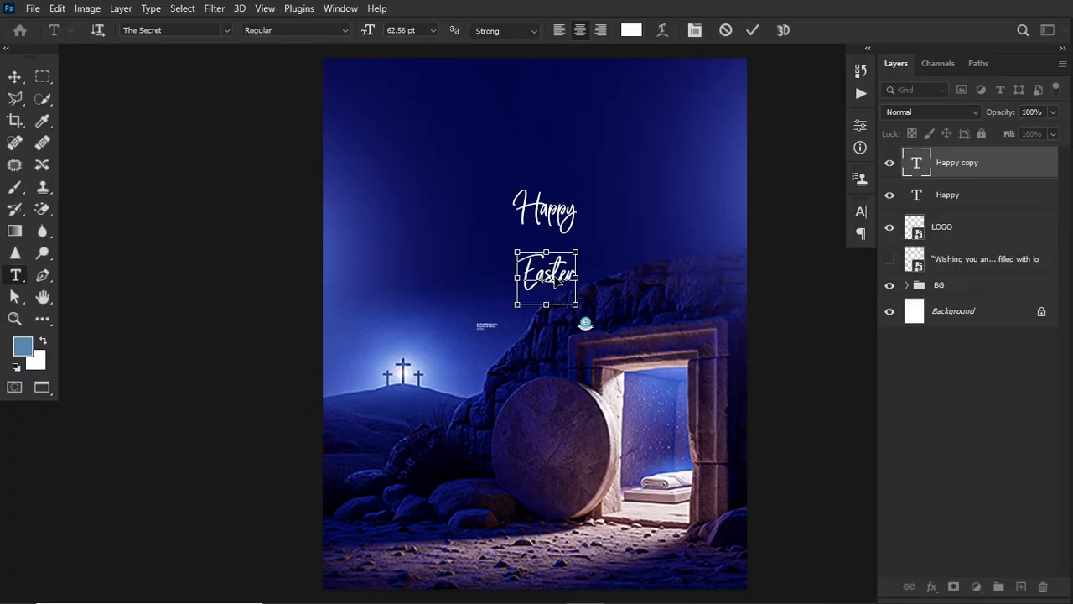
key("ctrl+Return")
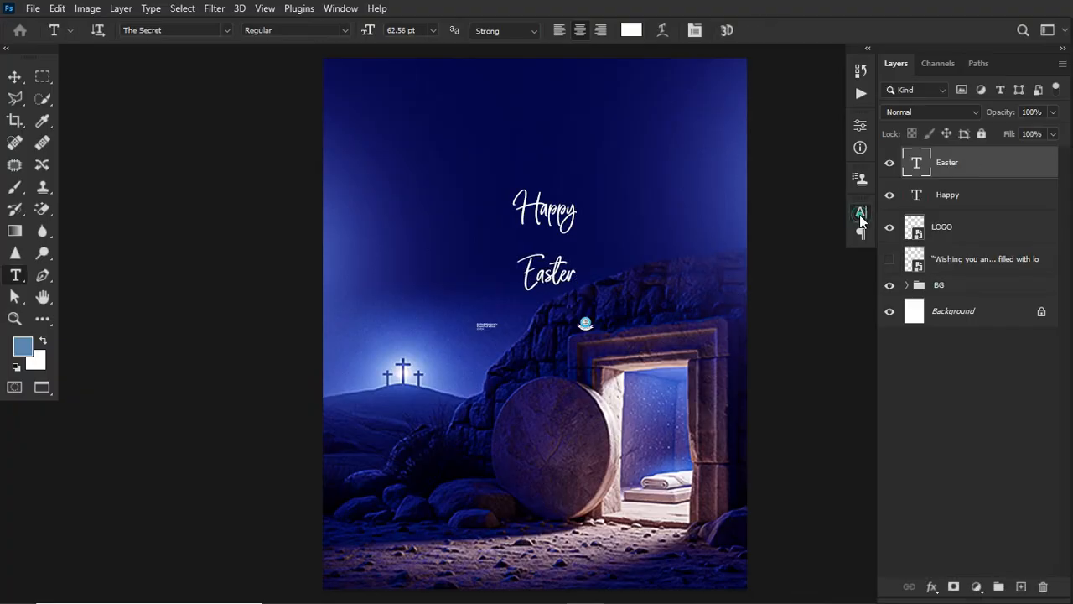
Step: Set the font of the "Easter" text to Hungaria DEMO Regular and close the character settings
left_click(861, 211)
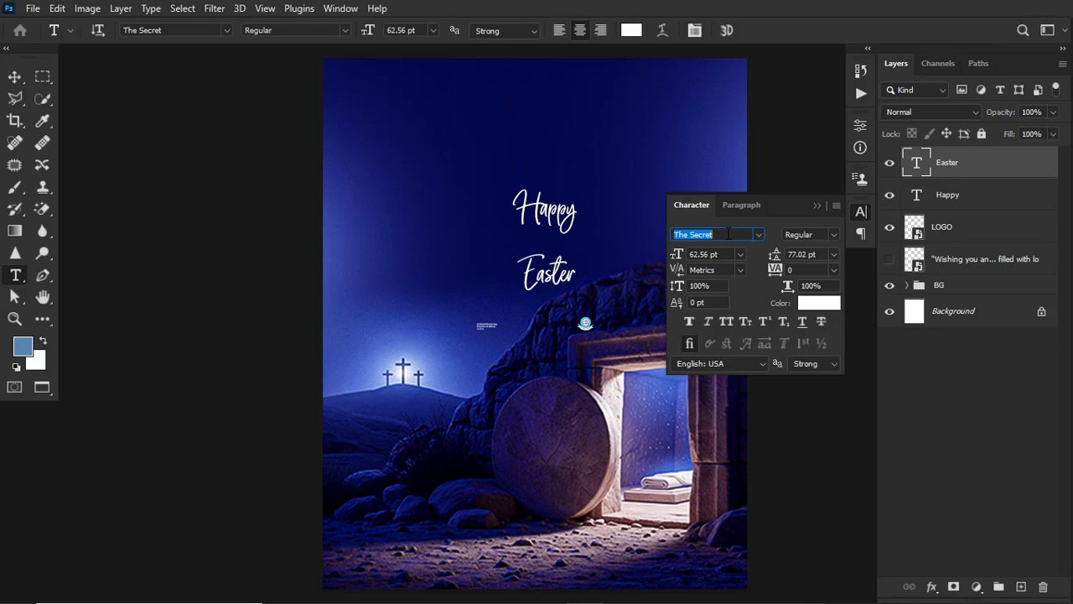
type("Hun")
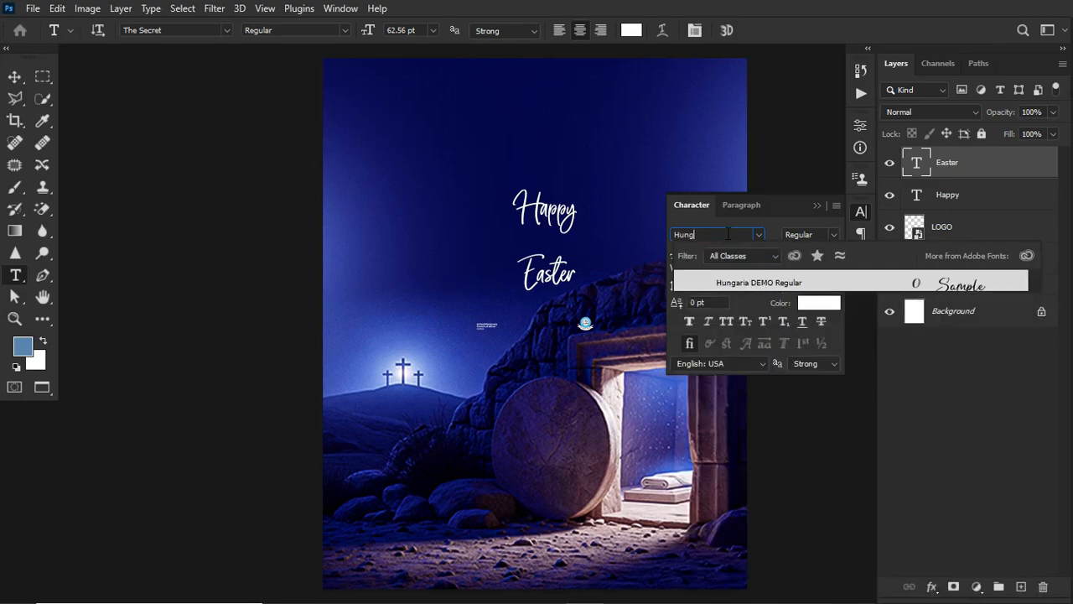
type("g")
left_click(742, 283)
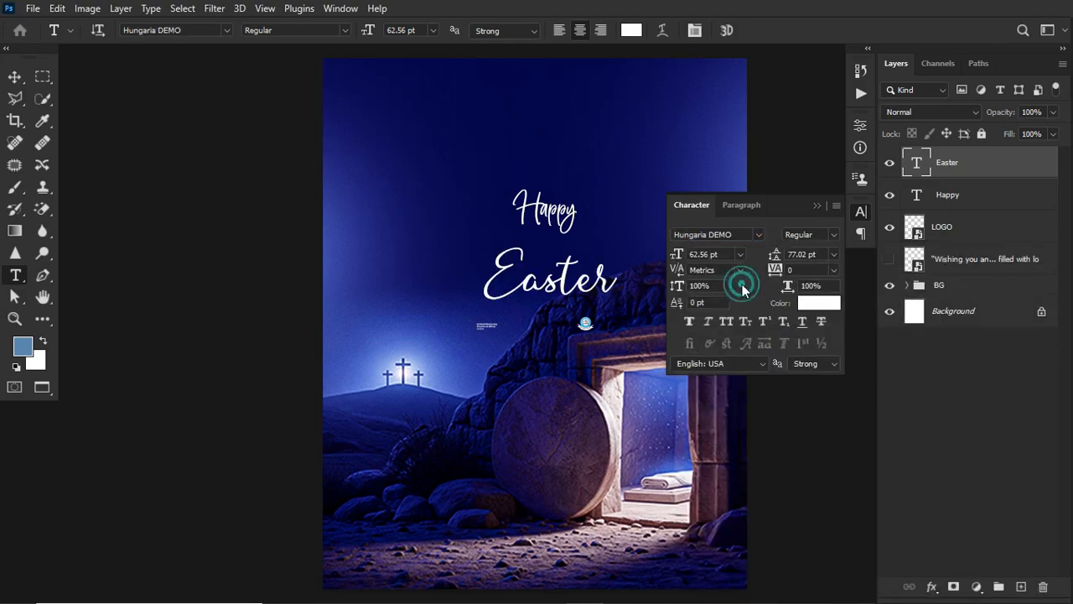
left_click(817, 205)
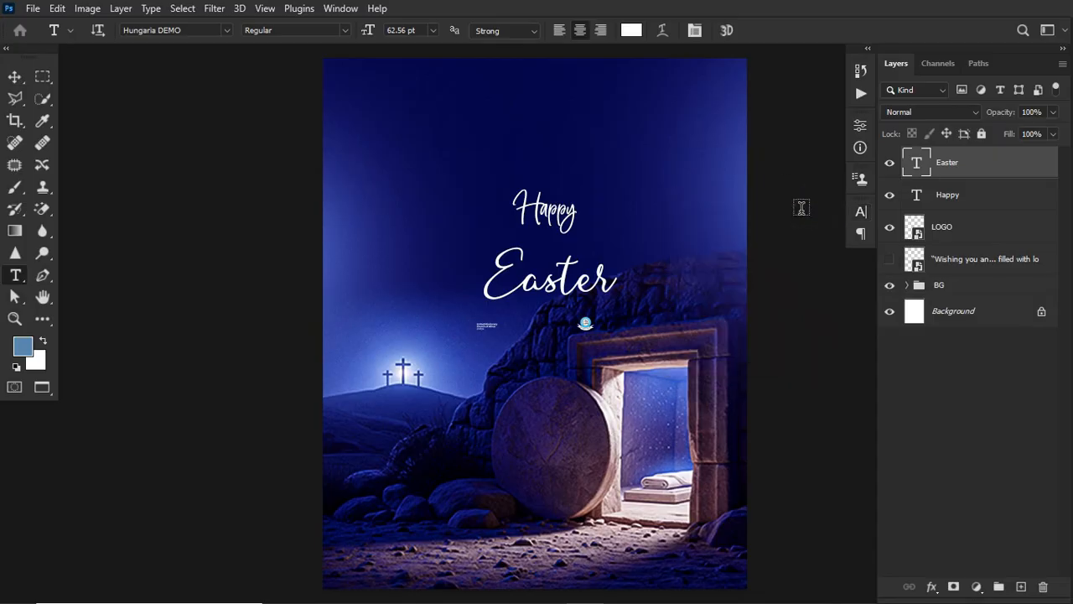
Step: Enlarge the "Easter" text to about 104 pt and move it up so it overlaps "Happy"
key("ctrl+t")
left_click_drag(615, 241, 664, 229)
left_click_drag(546, 307, 543, 253)
key("Return")
key("t")
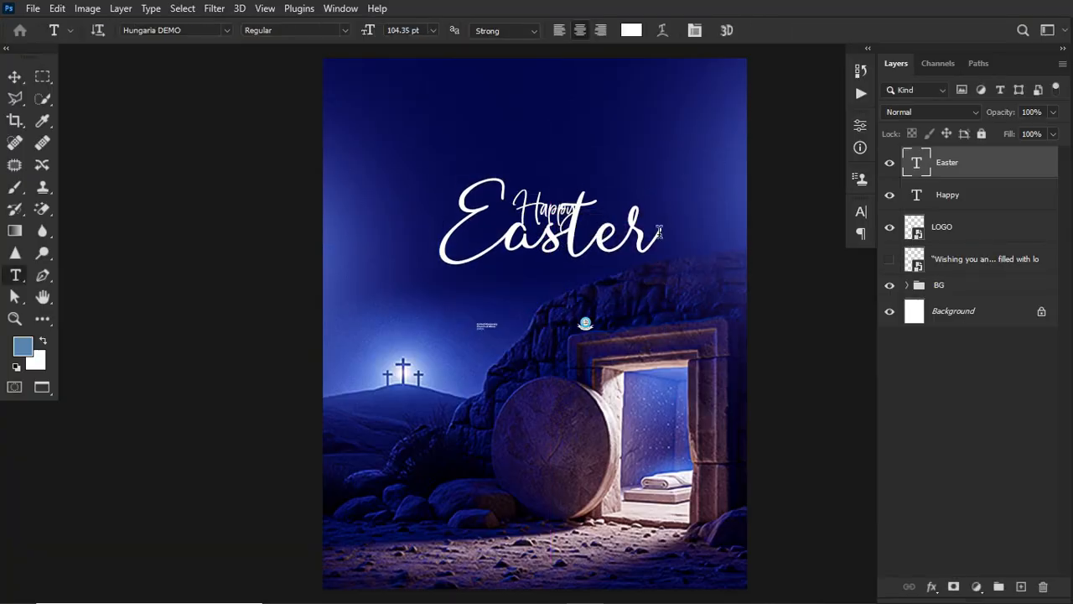
Step: Tighten the tracking of the "Easter" text to -60 and close the character settings
left_click(861, 212)
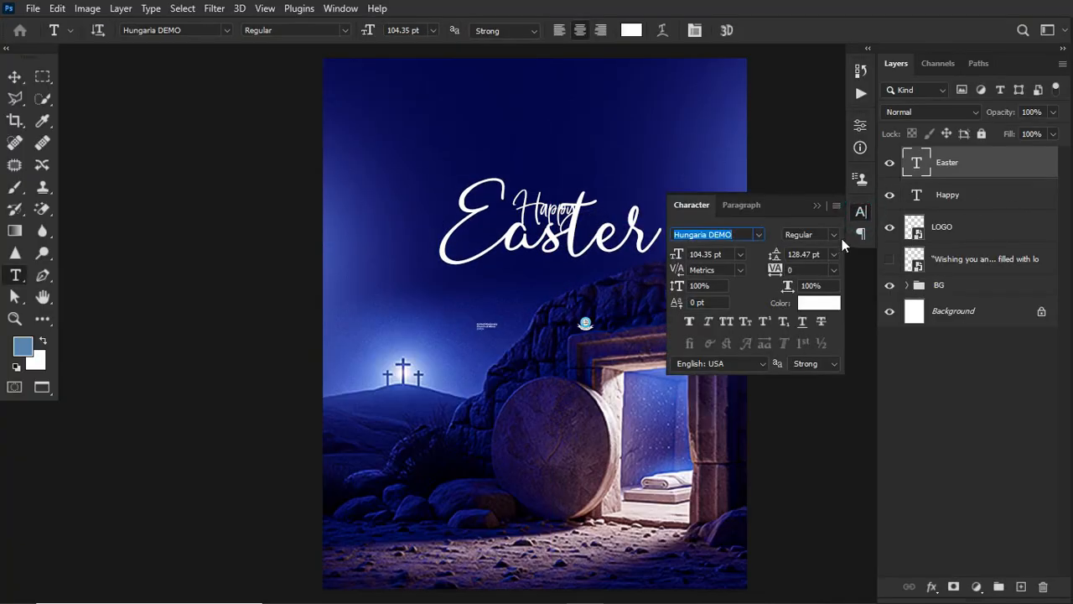
left_click(859, 214)
left_click(862, 212)
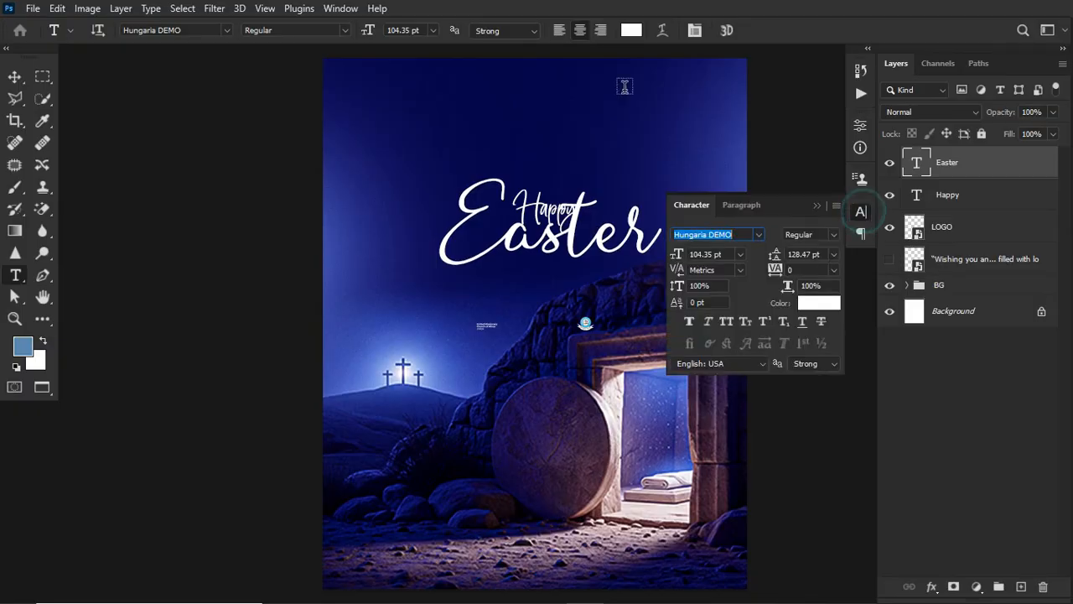
left_click(342, 8)
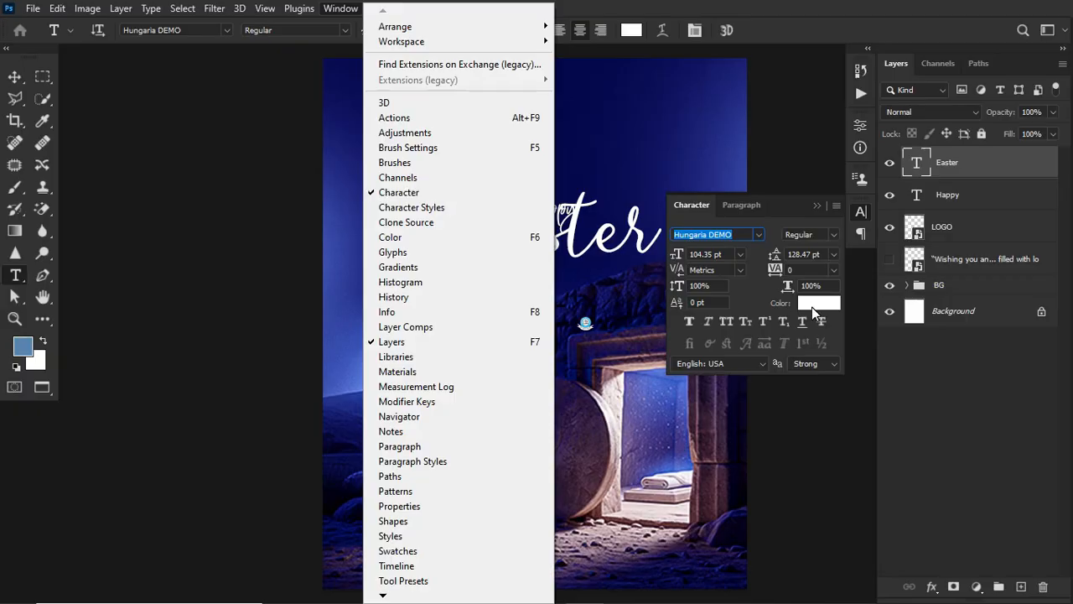
left_click(769, 298)
left_click_drag(779, 271, 777, 273)
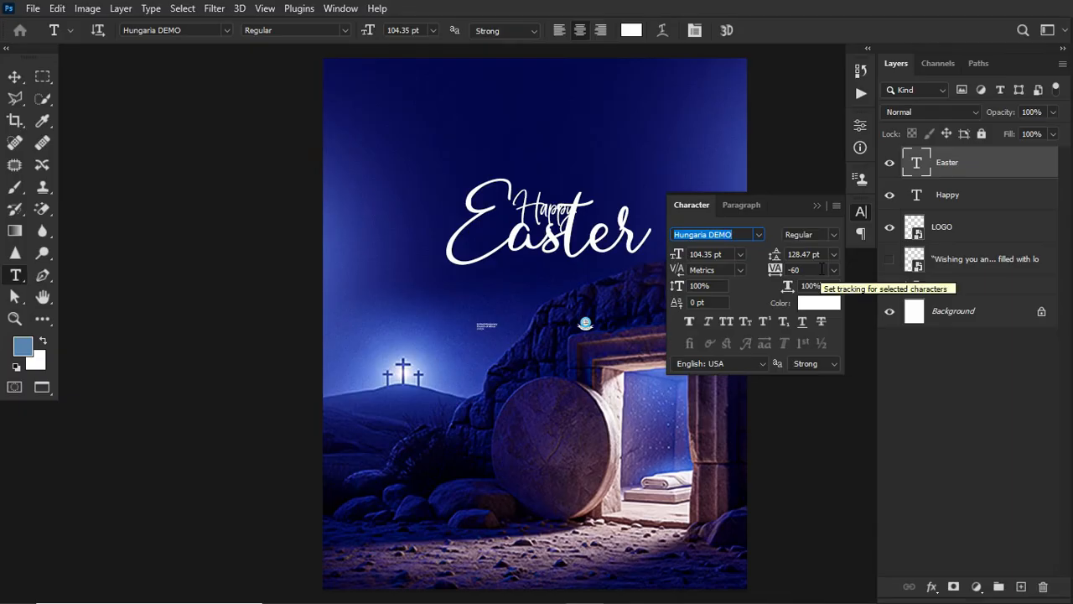
left_click(817, 204)
Step: Center the "Easter" text horizontally on the canvas and clear the selection
key("ctrl+a")
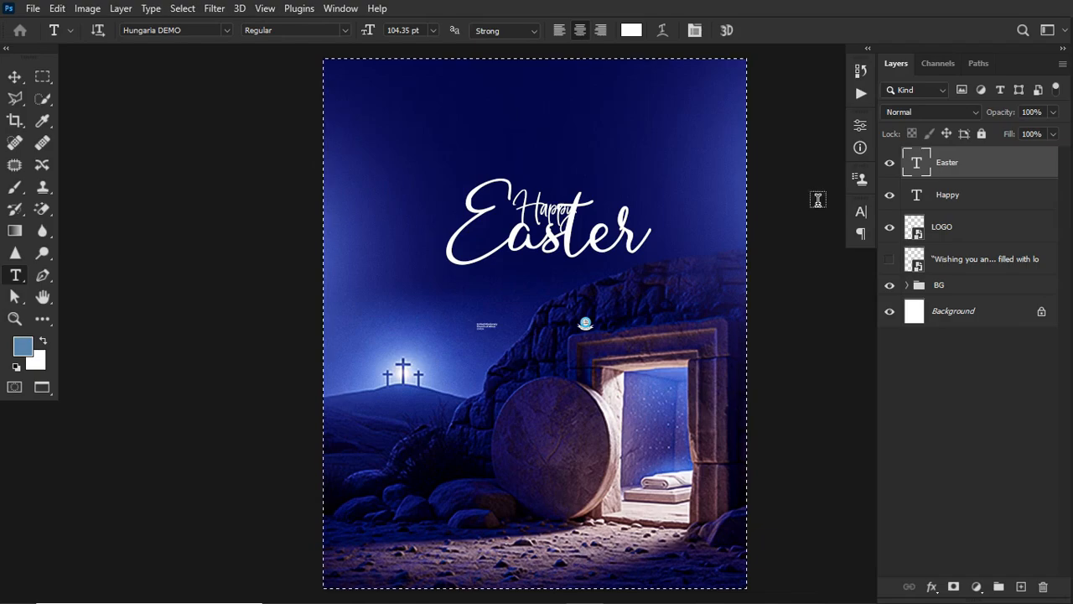
key("v")
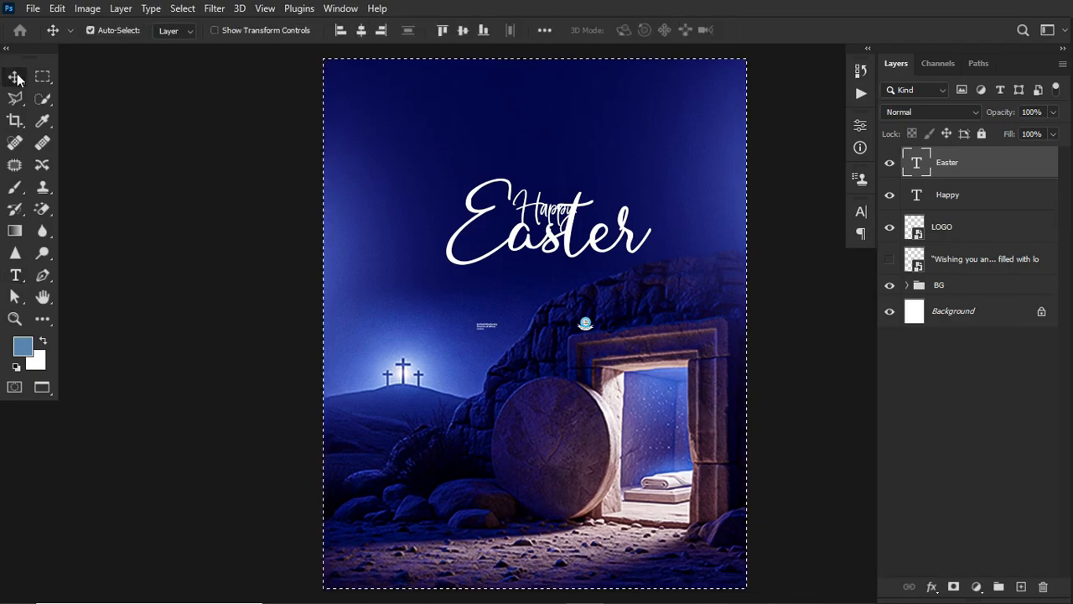
left_click(363, 31)
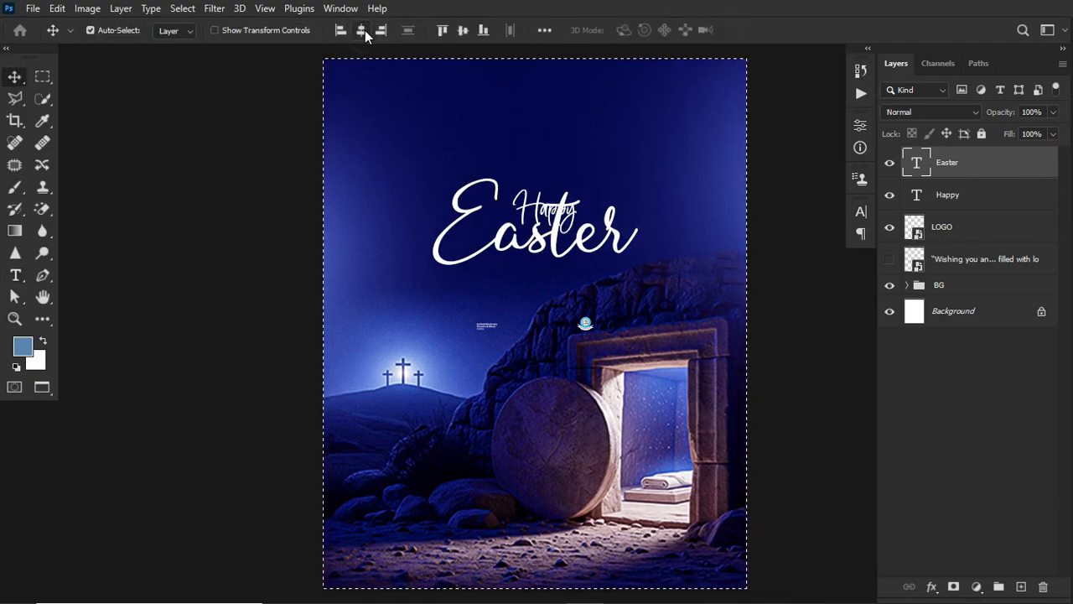
key("ctrl+d")
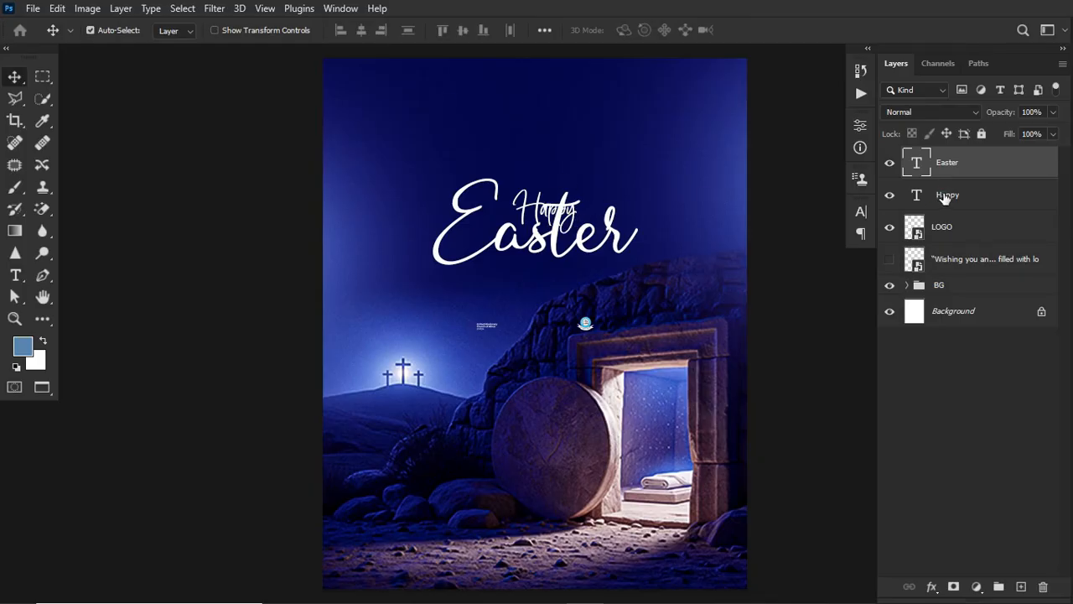
Step: Move the "Happy" layer above "Easter", then shrink the word and fit it between the "E" and "t" of "Easter"
left_click(986, 195)
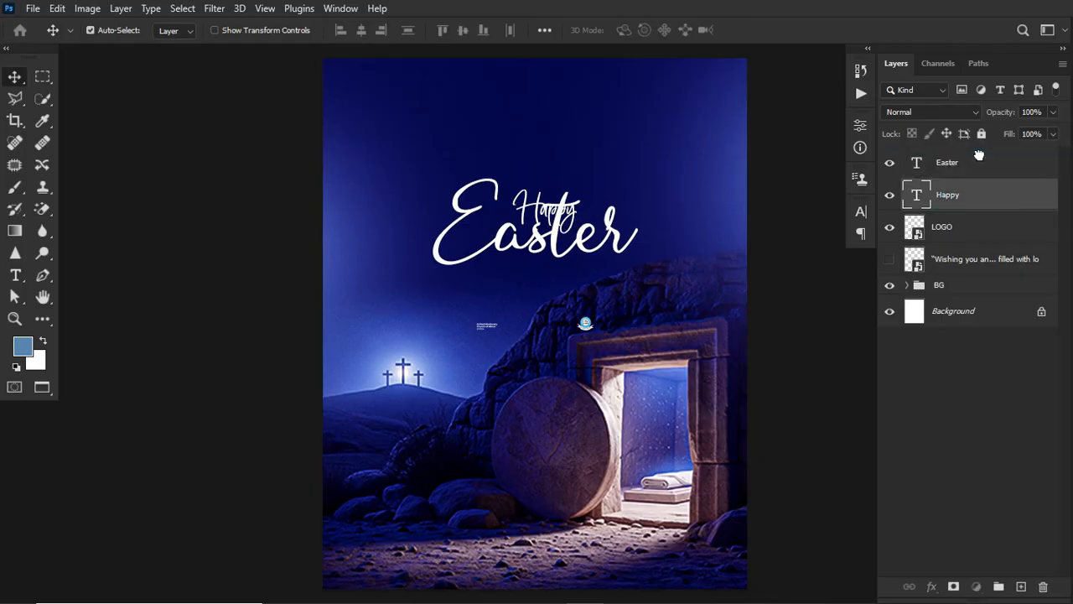
left_click_drag(979, 155, 966, 162)
key("ctrl+t")
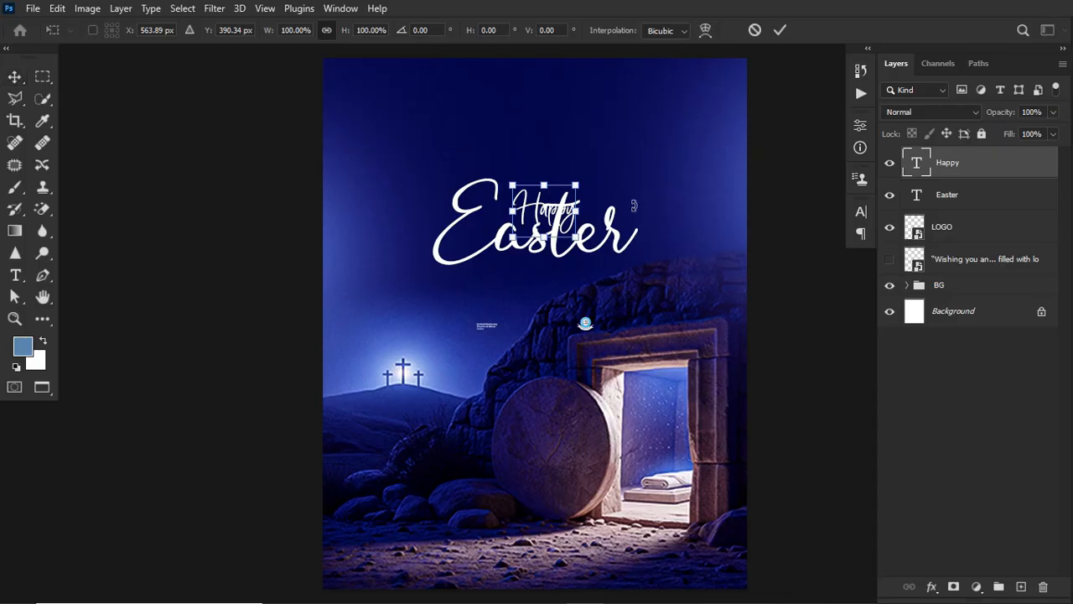
left_click_drag(568, 234, 537, 203)
key("Return")
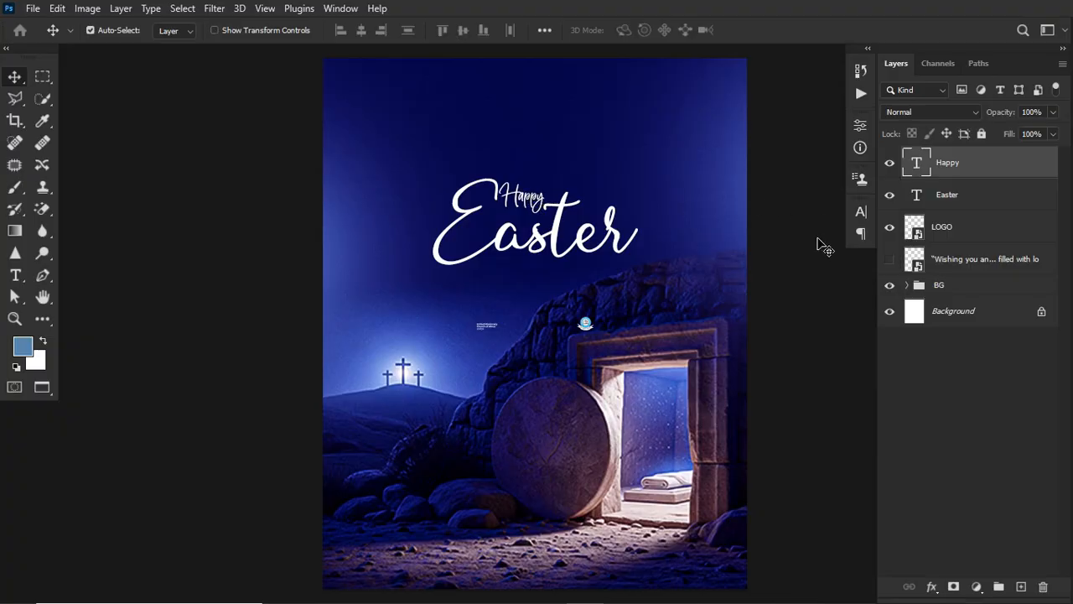
Step: Group the "Happy" and "Easter" layers as HEADLINE and place the group directly above the BG group
left_click(981, 196, "shift")
left_click(985, 166)
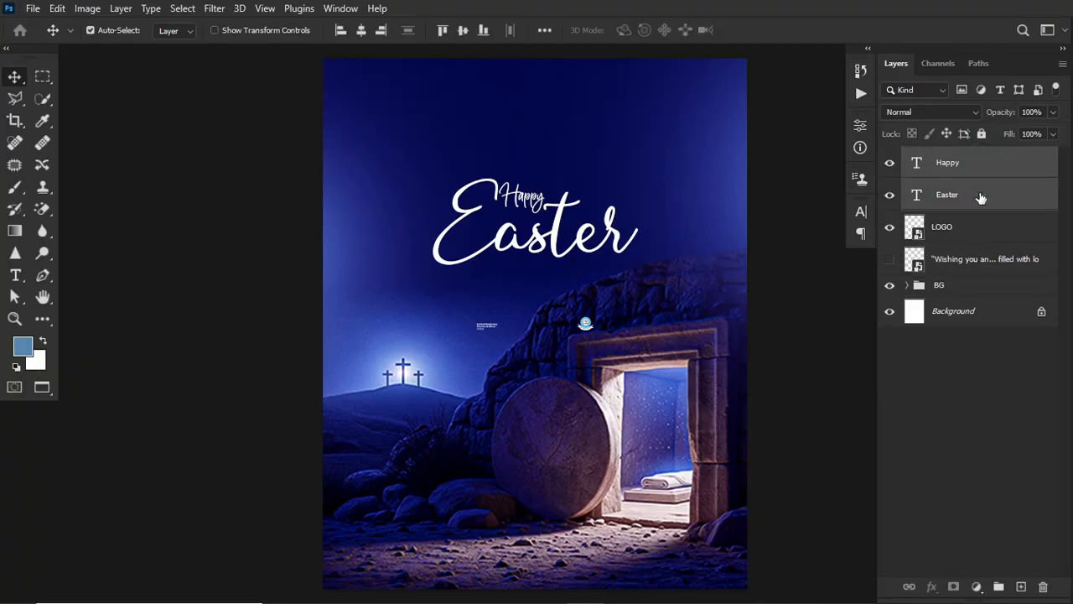
left_click(997, 197, "shift")
key("ctrl+g")
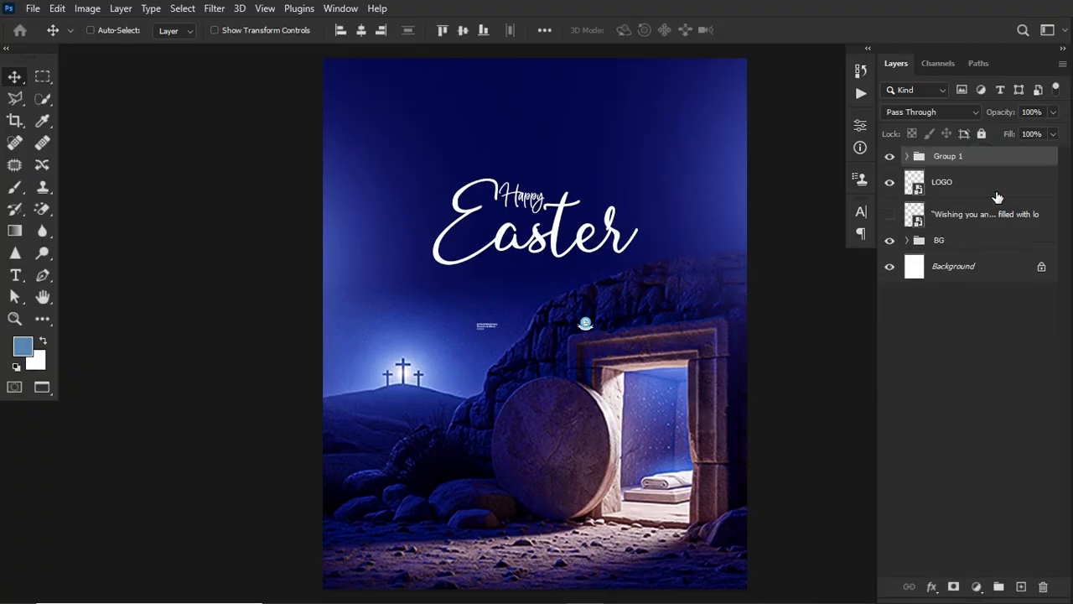
double_click(945, 157)
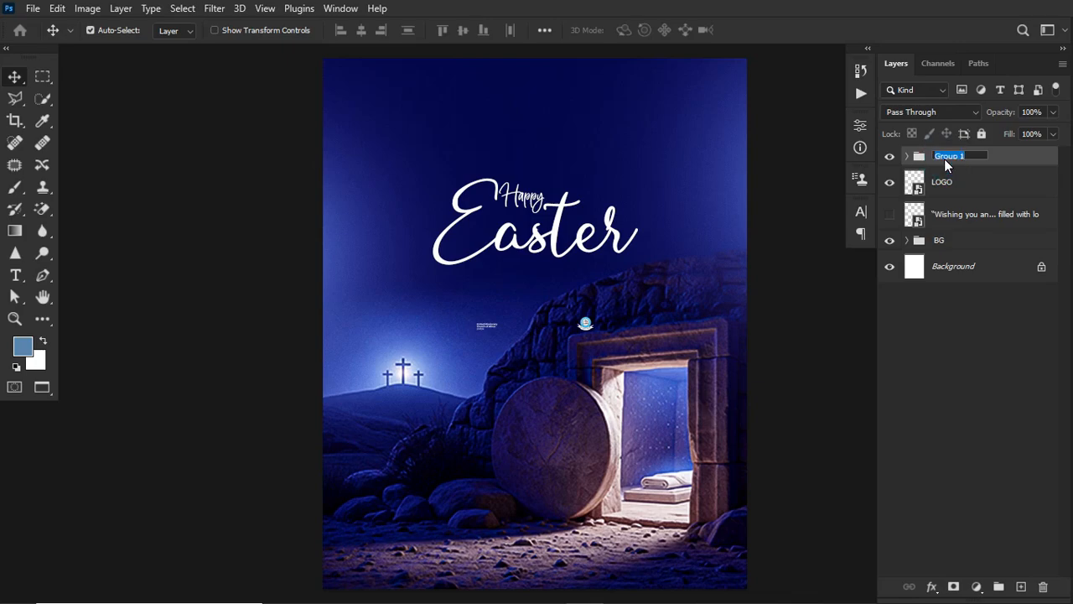
type("HEADLINE")
key("Return")
left_click_drag(977, 161, 969, 224)
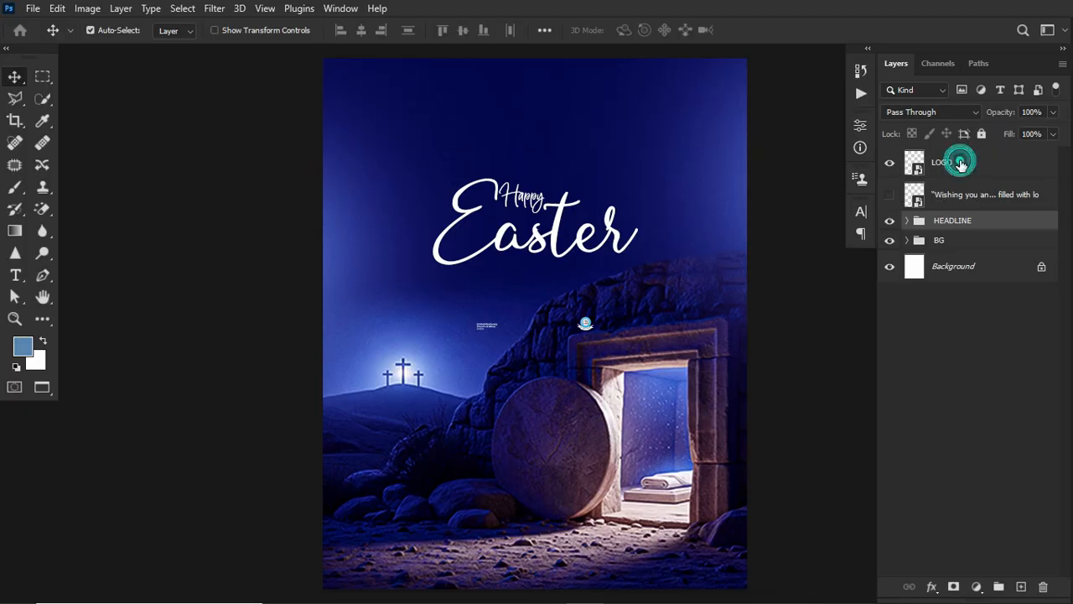
Step: Hide the LOGO smart object layer and select the greeting text smart object layer
left_click(958, 163)
left_click(890, 163)
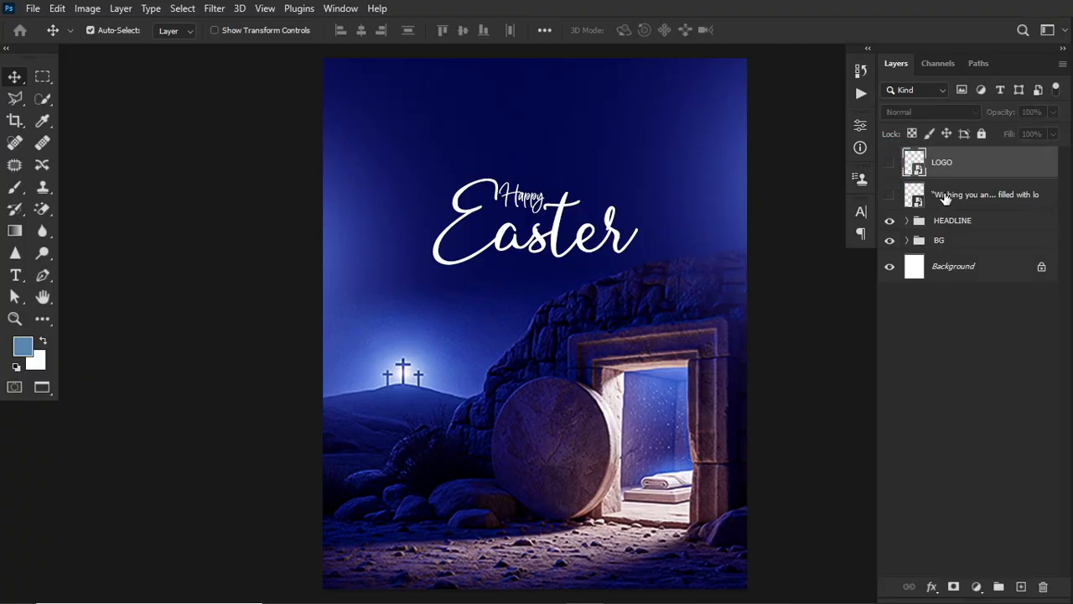
left_click(971, 199)
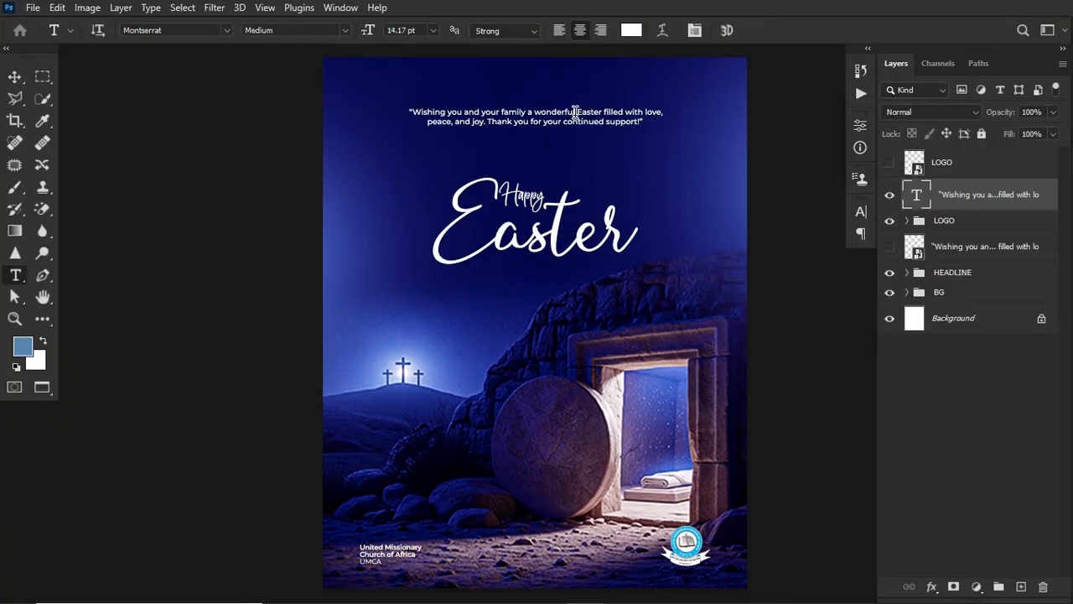
Step: Check the font, style and size of the greeting text and the church name text, and collapse the LOGO group
left_click(575, 112)
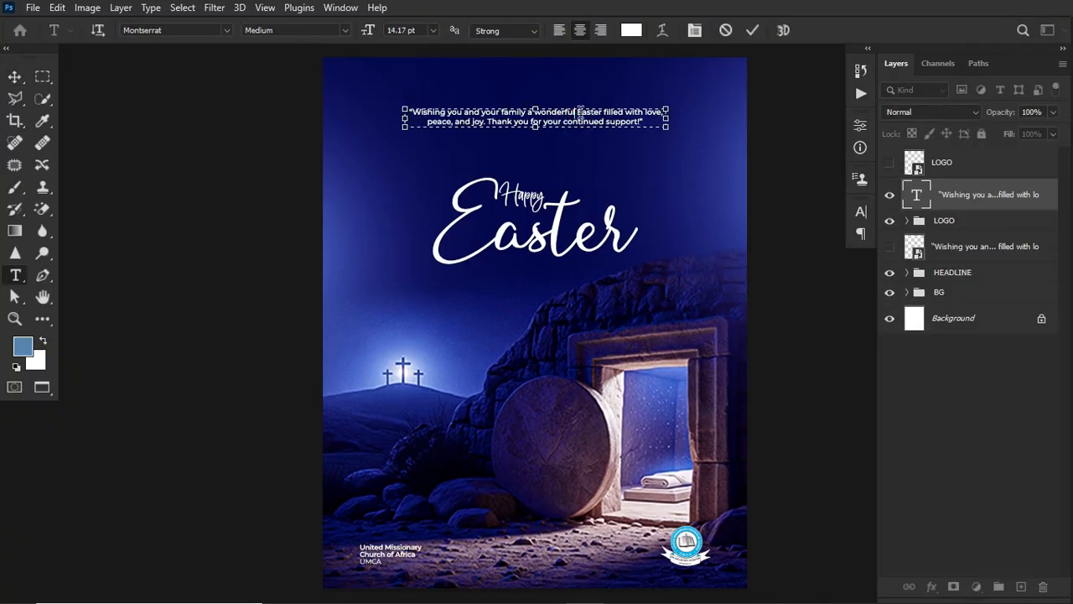
key("ctrl+Return")
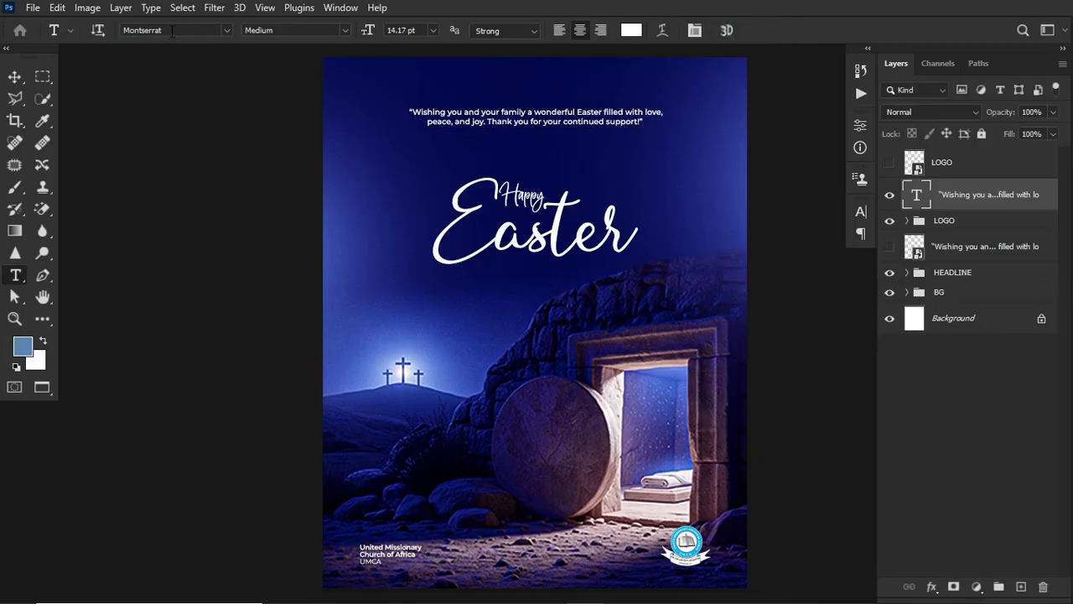
left_click(568, 107)
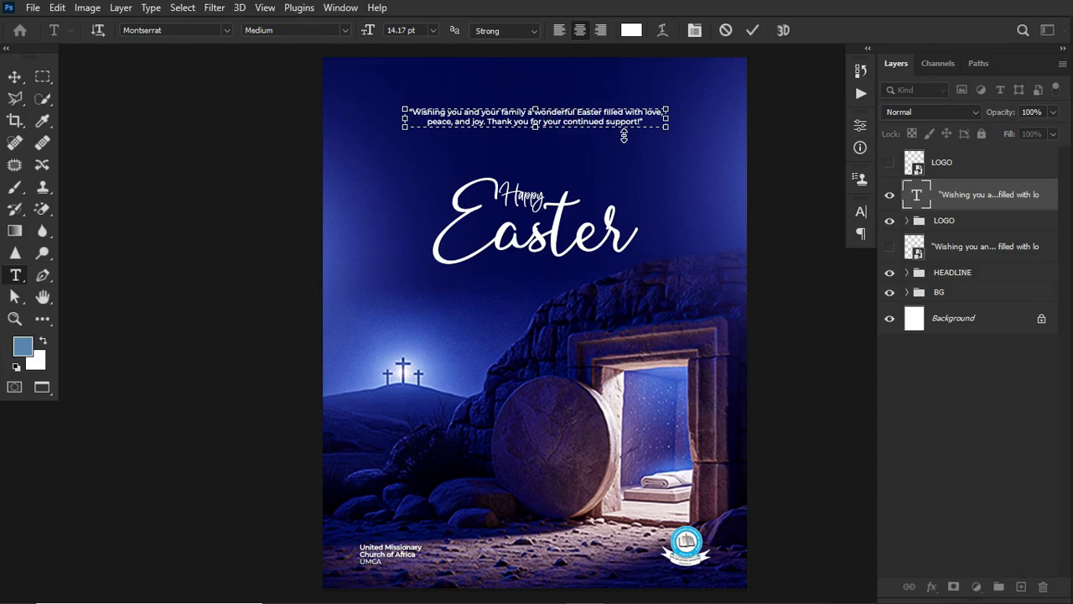
key("ctrl+Return")
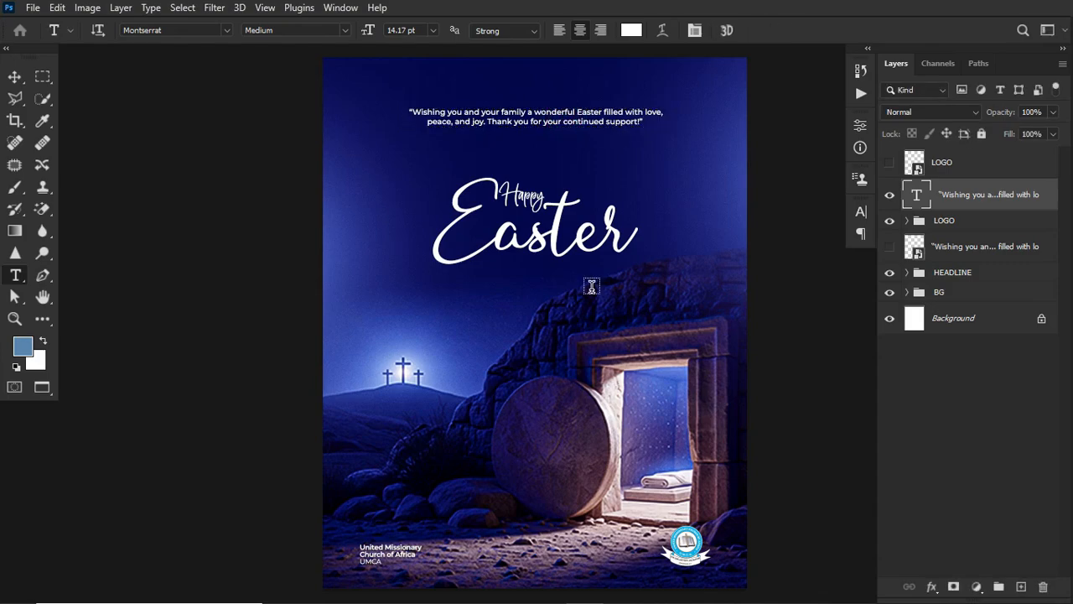
left_click(374, 557)
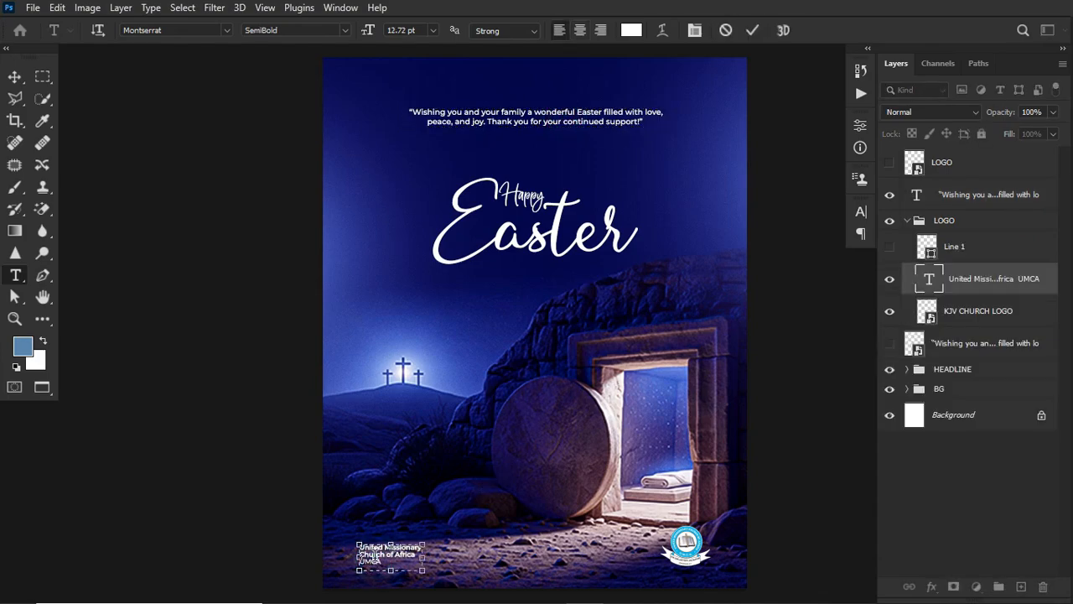
key("ctrl+Return")
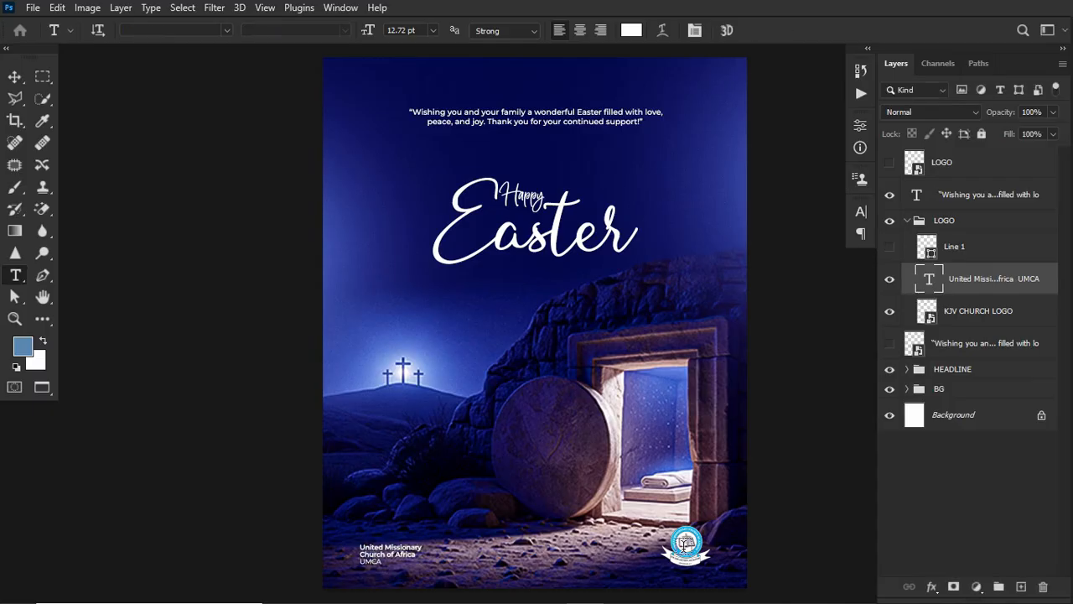
left_click(15, 76)
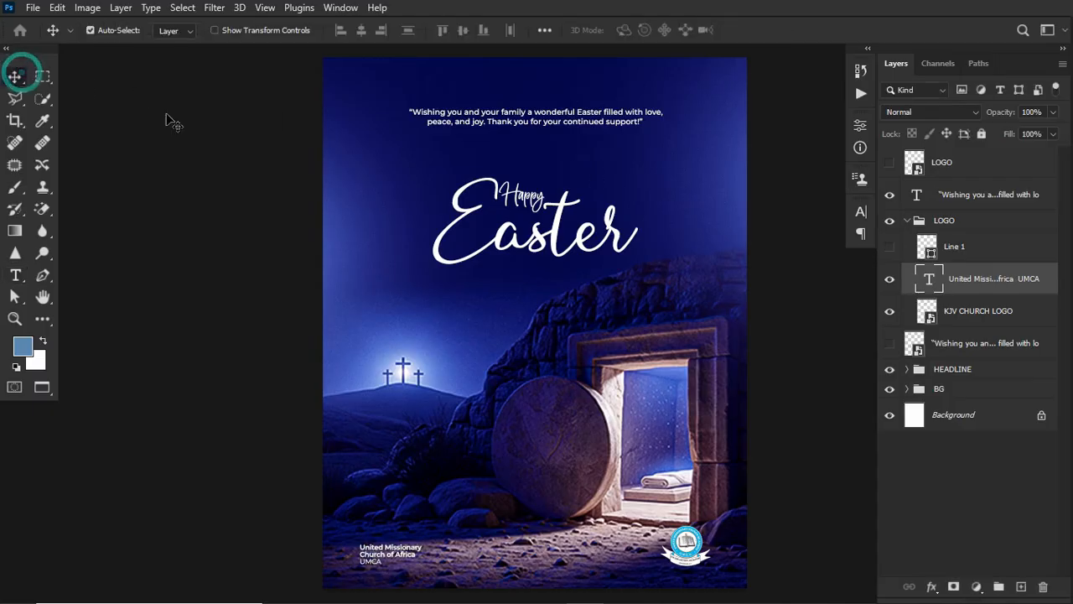
left_click(907, 221)
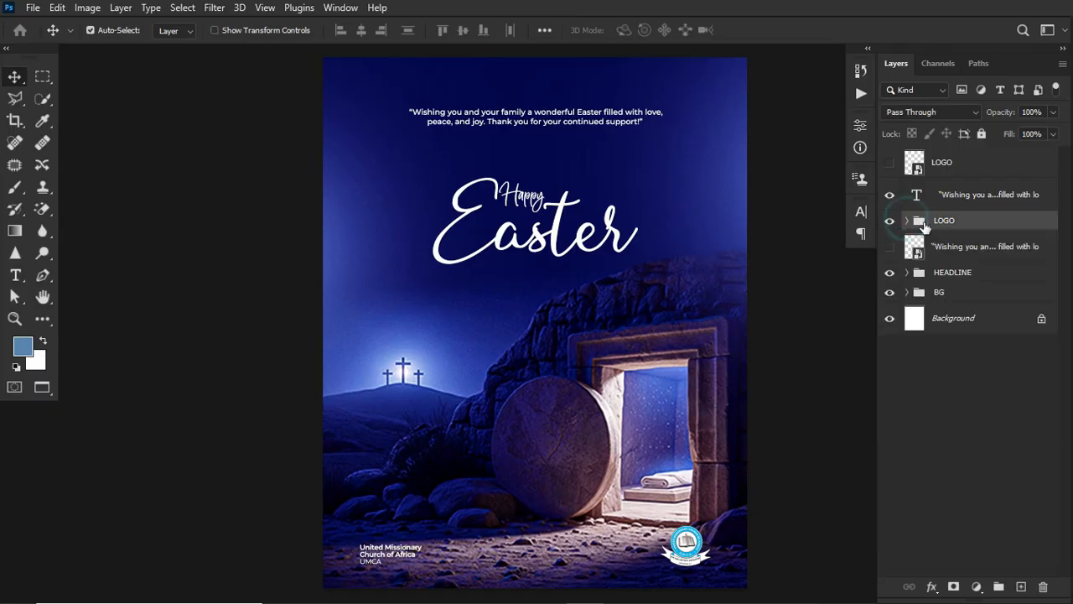
Step: Scale down the "Image_fx (67) copy" tomb image slightly so the crosses sit further in from the canvas edge
left_click(686, 315)
left_click(951, 480)
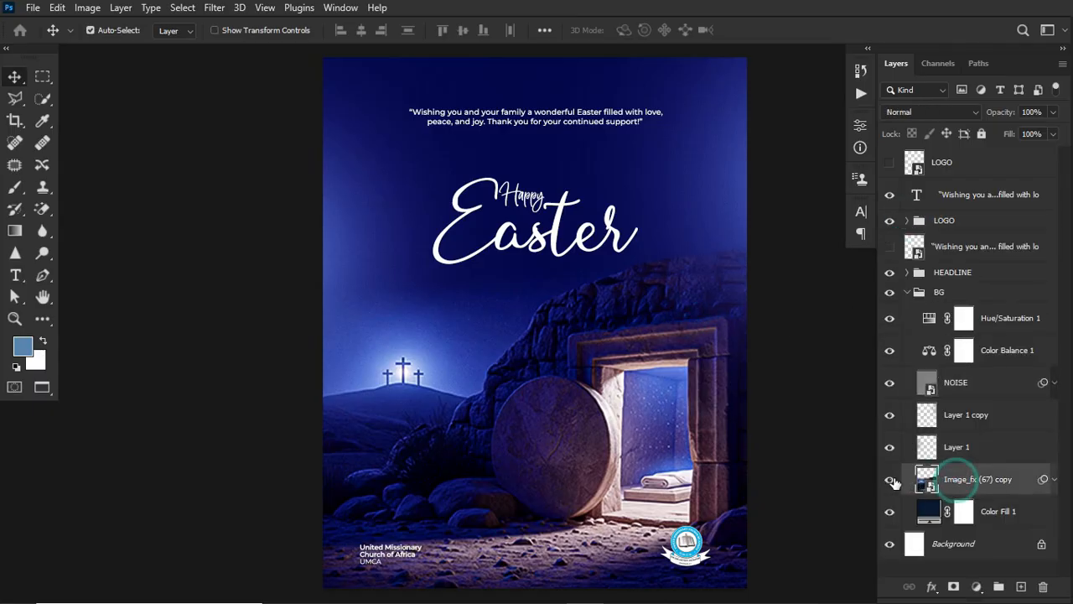
key("ctrl+t")
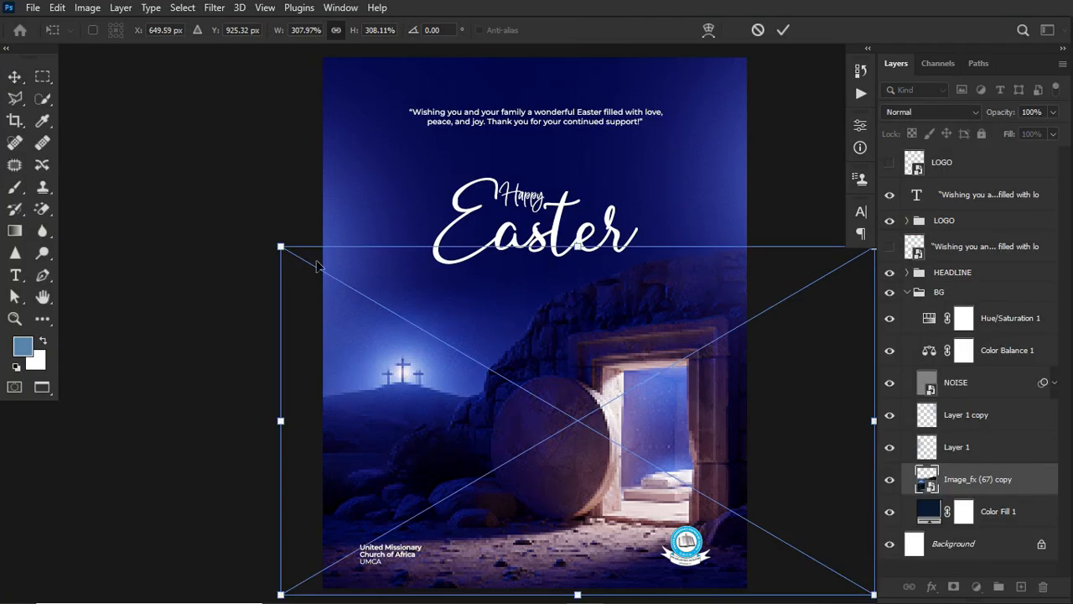
left_click_drag(281, 246, 328, 270)
key("Return")
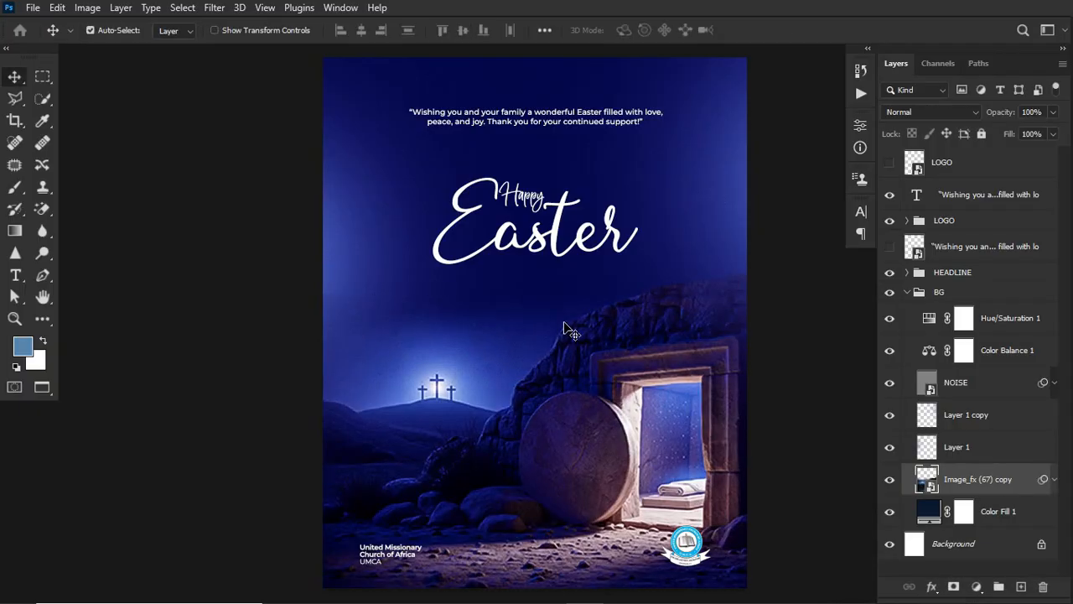
Step: Enlarge the HEADLINE group slightly and place it lower, between the greeting text and the tomb
left_click(558, 239)
left_click(943, 275)
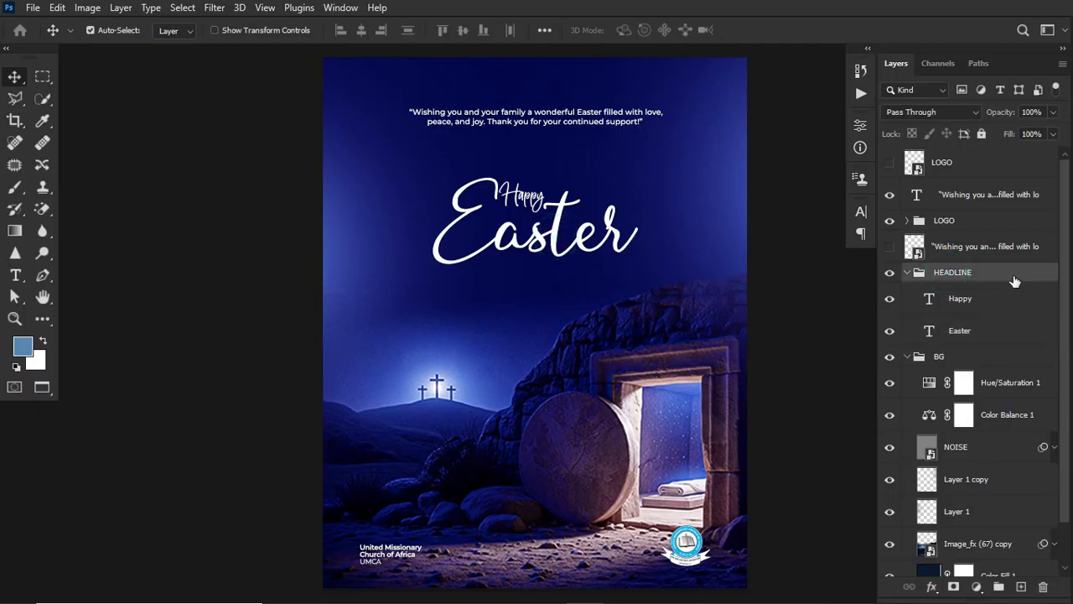
key("ctrl+t")
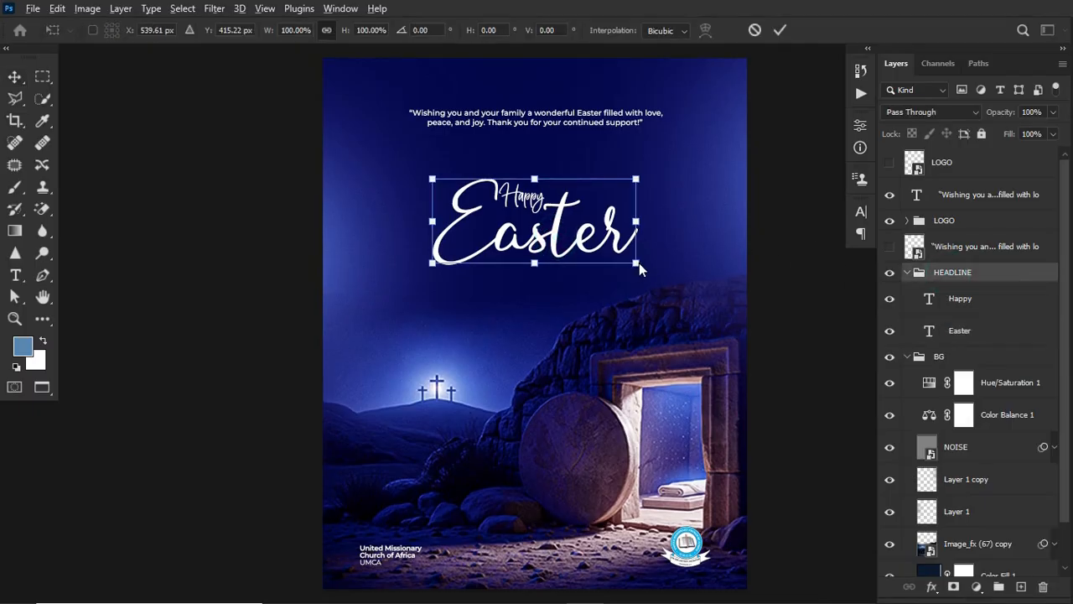
mouse_move(635, 262)
left_mouse_down()
mouse_move(653, 270)
mouse_move(615, 267)
left_mouse_up()
key("Return")
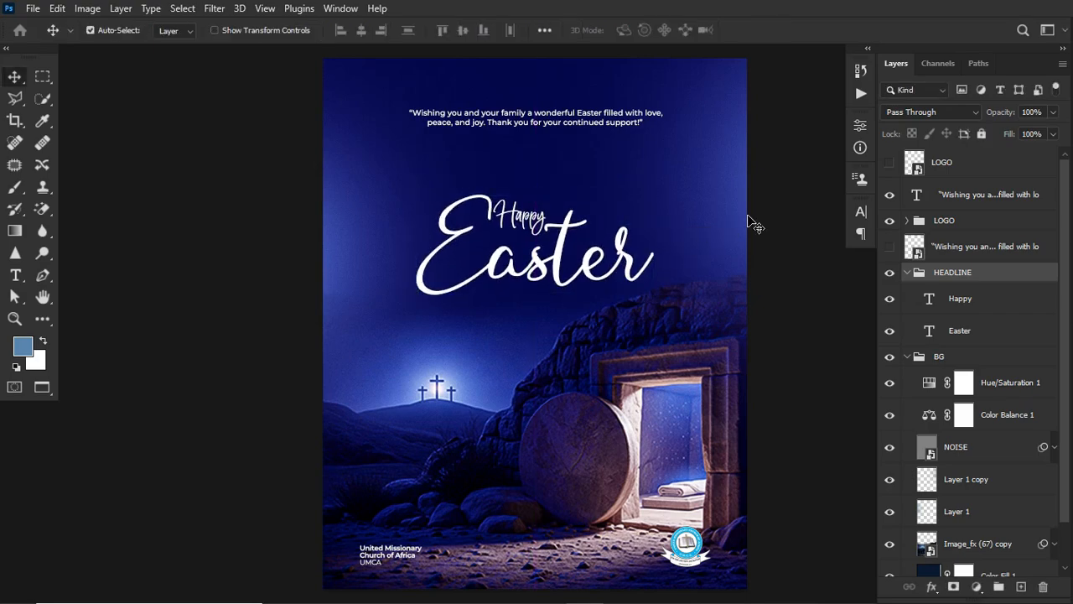
Step: Scale down the greeting text slightly, keeping it centered above the headline, and collapse the HEADLINE and BG groups
left_click(912, 278)
left_click(614, 124)
key("ctrl+t")
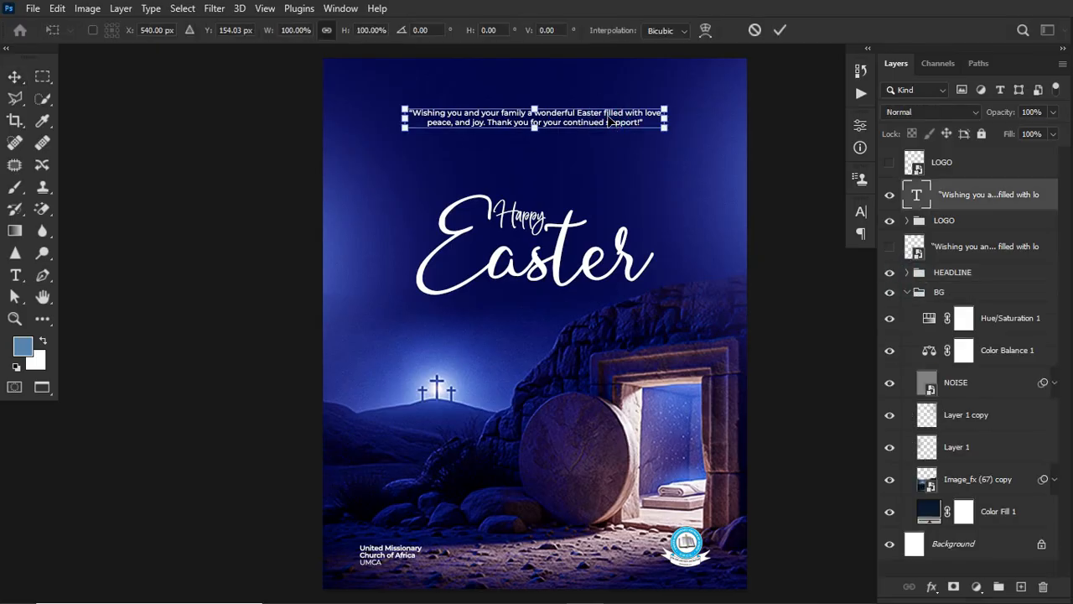
left_click_drag(664, 127, 652, 128)
key("Return")
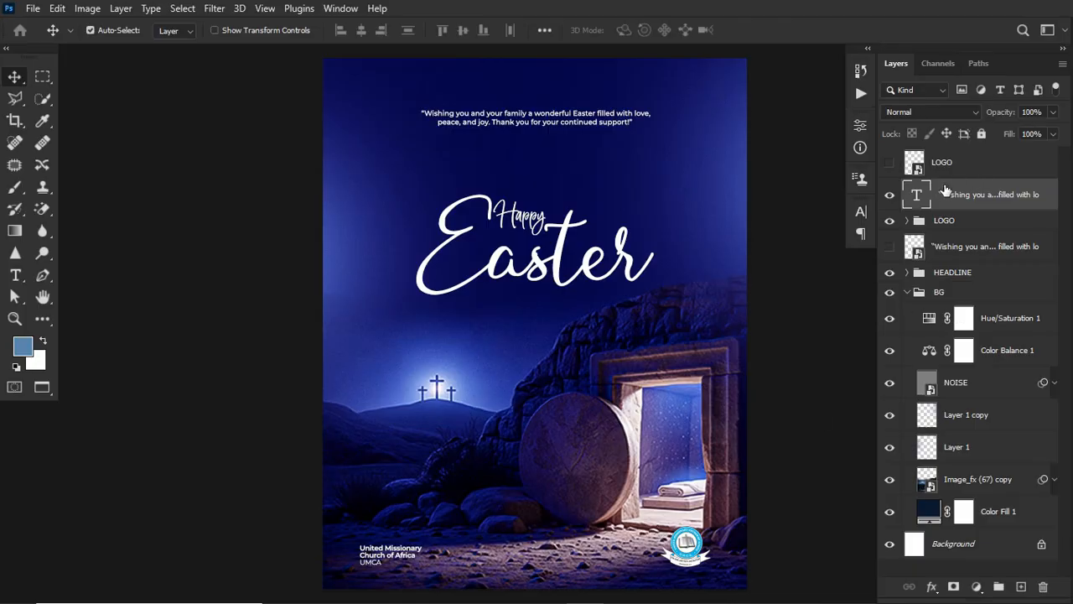
left_click(905, 293)
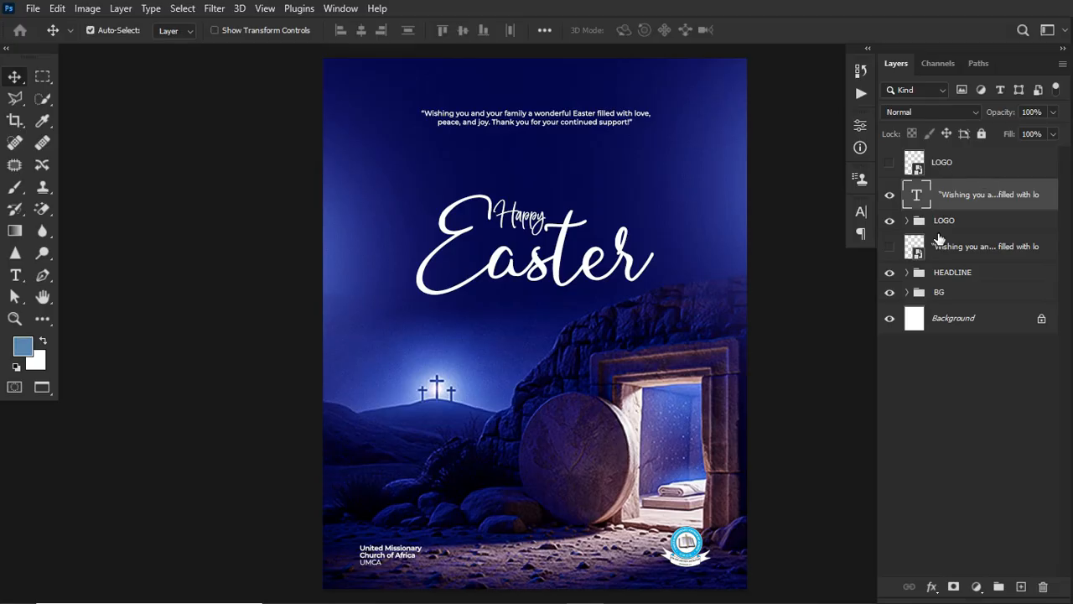
Step: Delete the hidden LOGO smart object layer and the hidden greeting text smart object layer
left_click(982, 171)
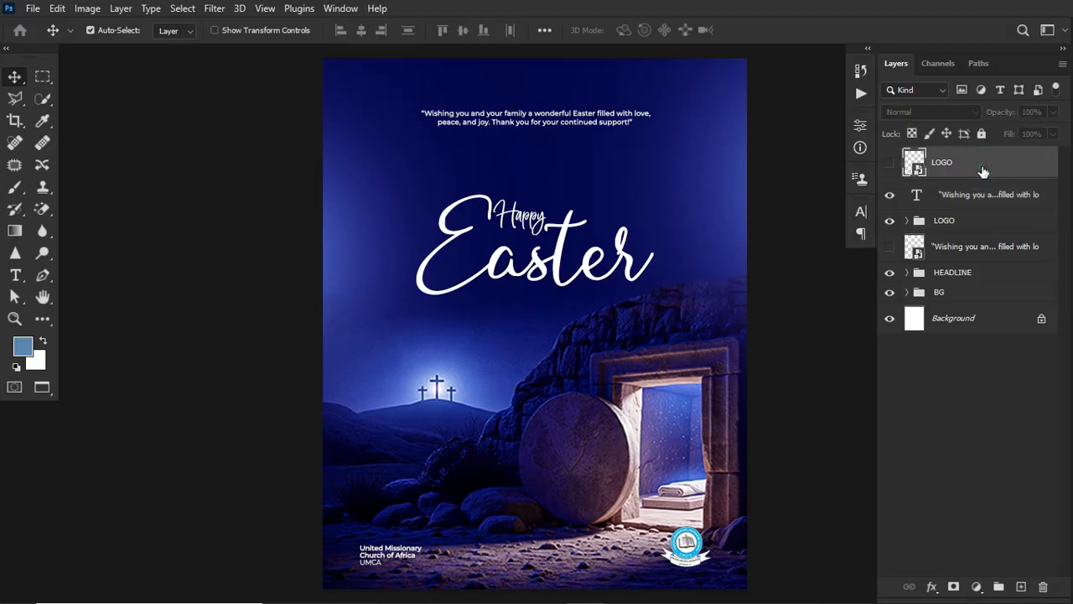
key("Delete")
left_click(888, 165)
left_click(888, 165)
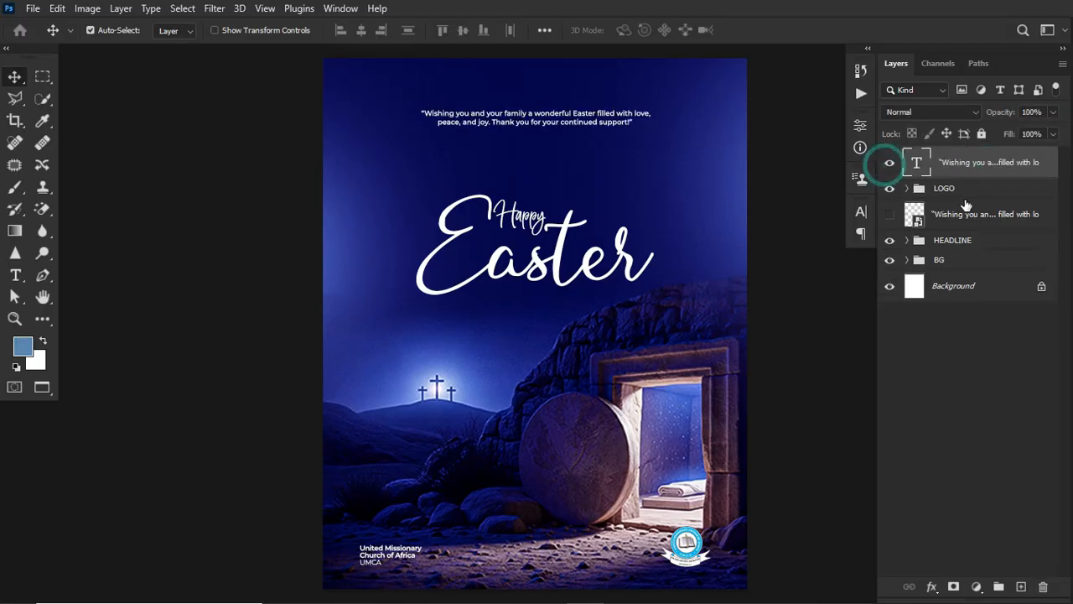
left_click_drag(972, 162, 979, 157)
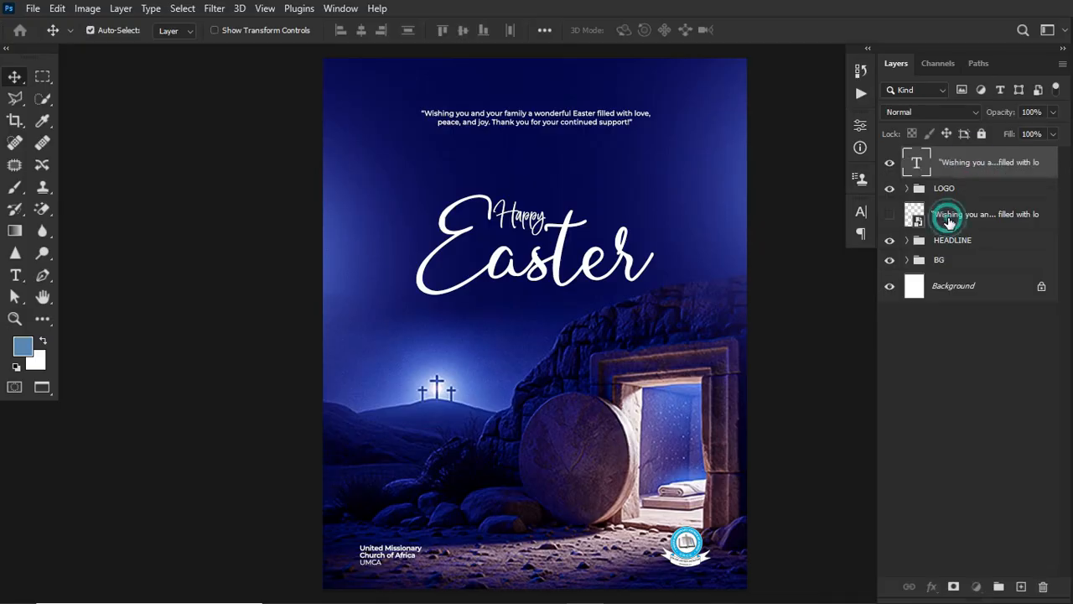
left_click(944, 220)
key("Delete")
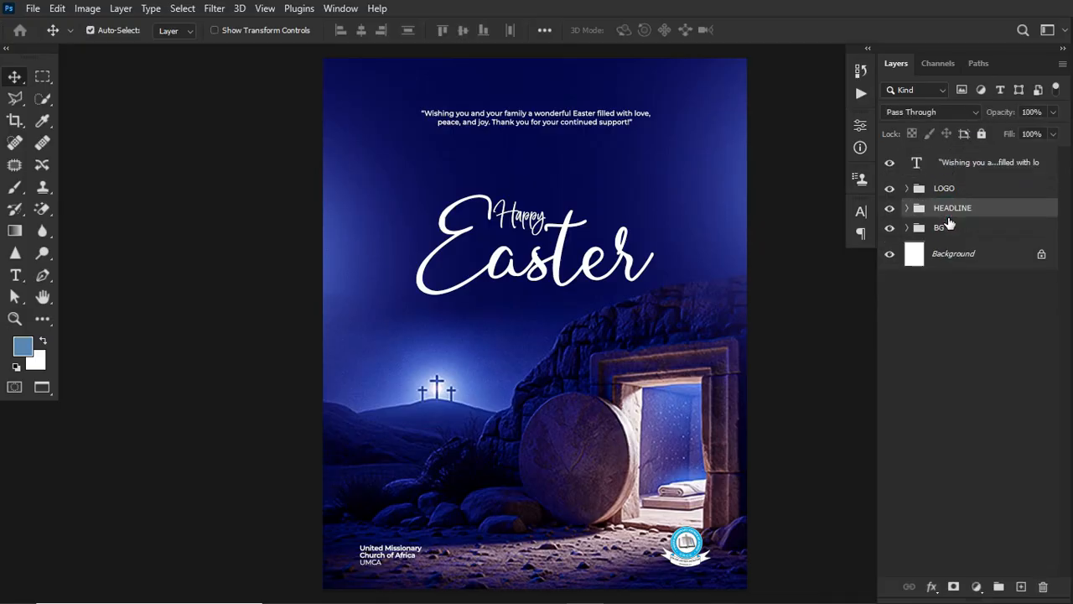
Step: Stamp all visible layers into a new layer above the greeting text and convert it to a smart object
left_click(892, 163)
left_click(891, 163)
left_click(975, 158)
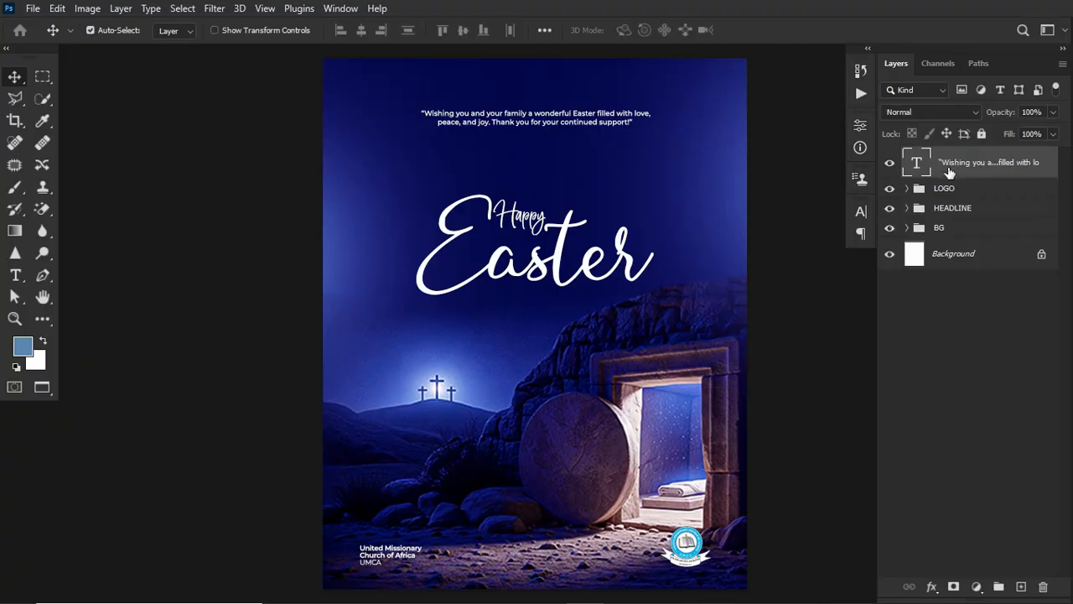
left_click(891, 163)
left_click(891, 164)
key("ctrl+shift+alt+e")
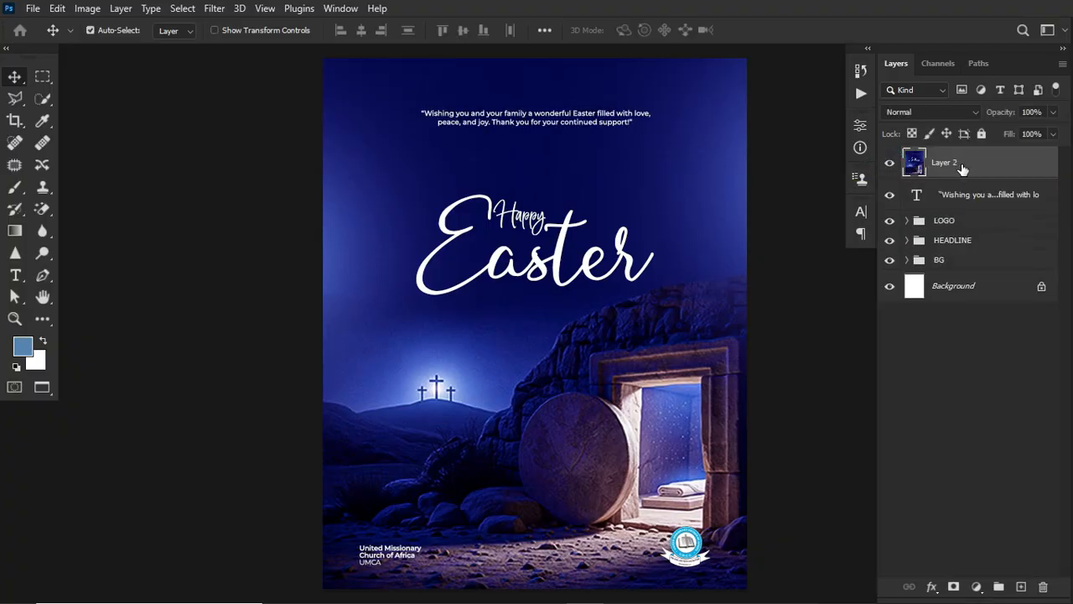
right_click(962, 168)
left_click(881, 241)
Step: Start a Camera Raw Filter on the merged layer and set Texture to +41 and Clarity to +19
left_click(215, 9)
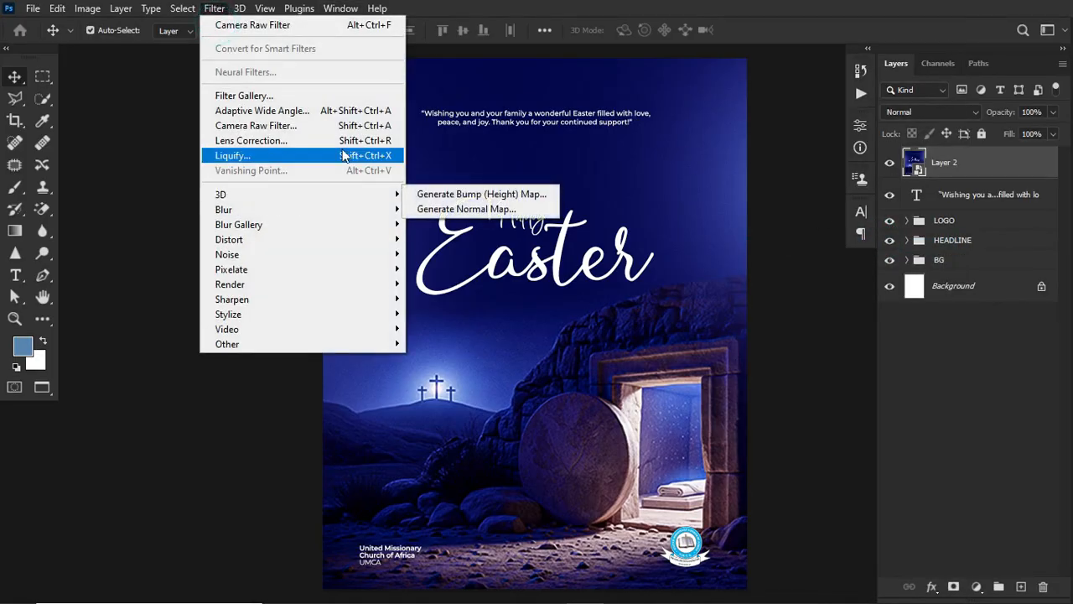
left_click(332, 125)
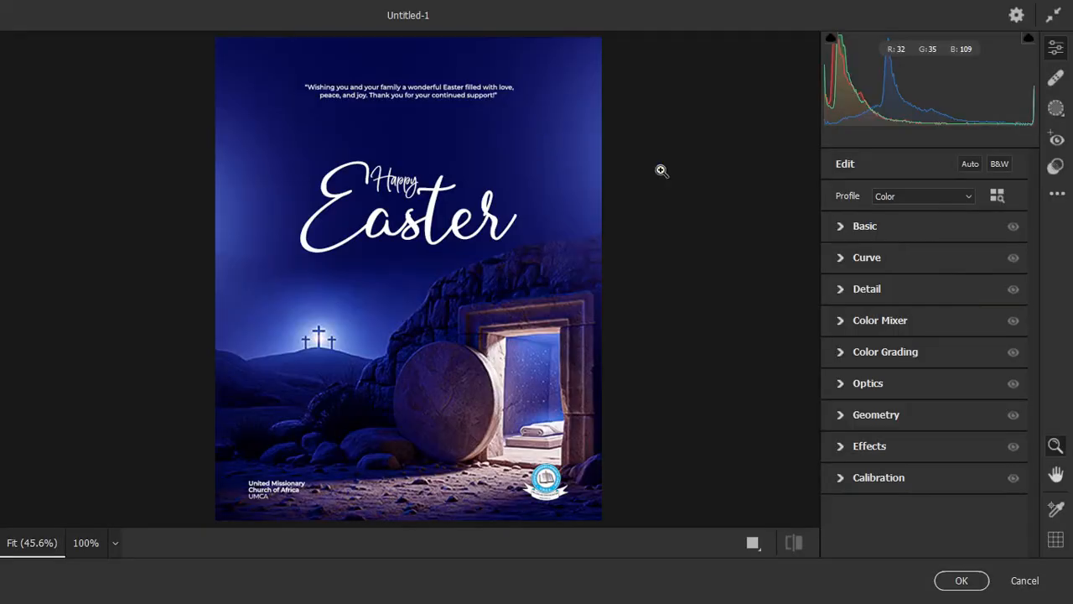
left_click(841, 227)
left_click_drag(950, 449, 979, 447)
left_click_drag(931, 474, 953, 452)
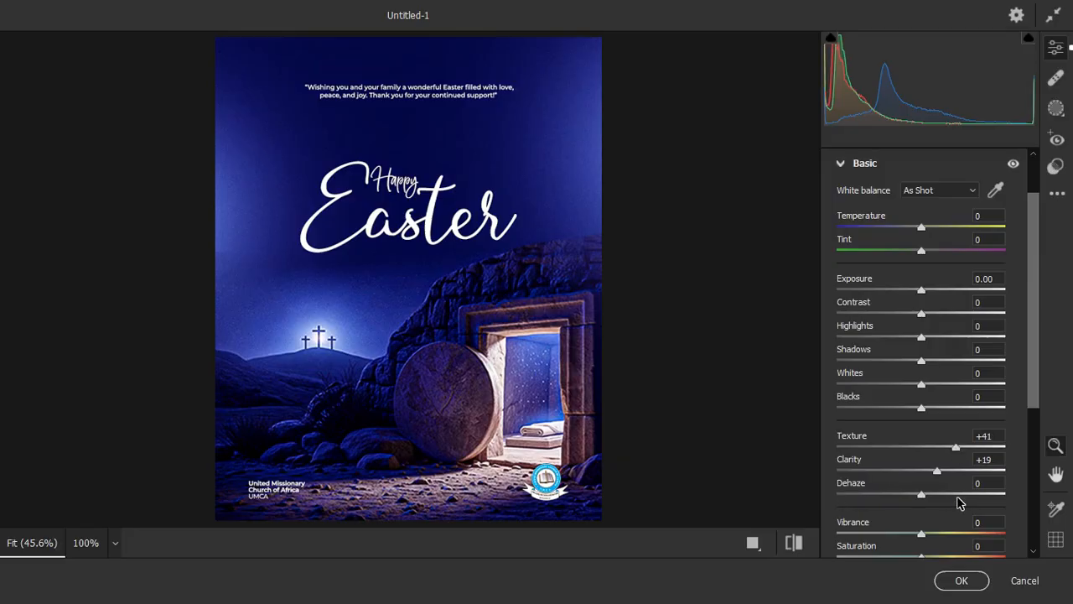
Step: In the Color Mixer, set the saturation of Blues to +61, Aquas to +31, Reds to +64 and Oranges to +13
left_click_drag(1031, 386, 1046, 523)
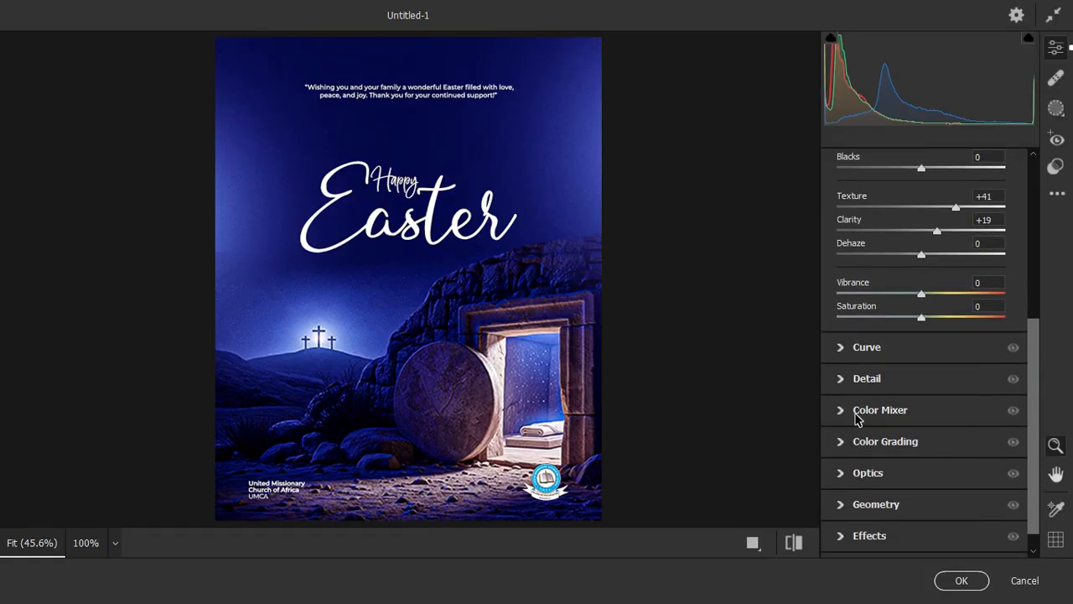
left_click(856, 415)
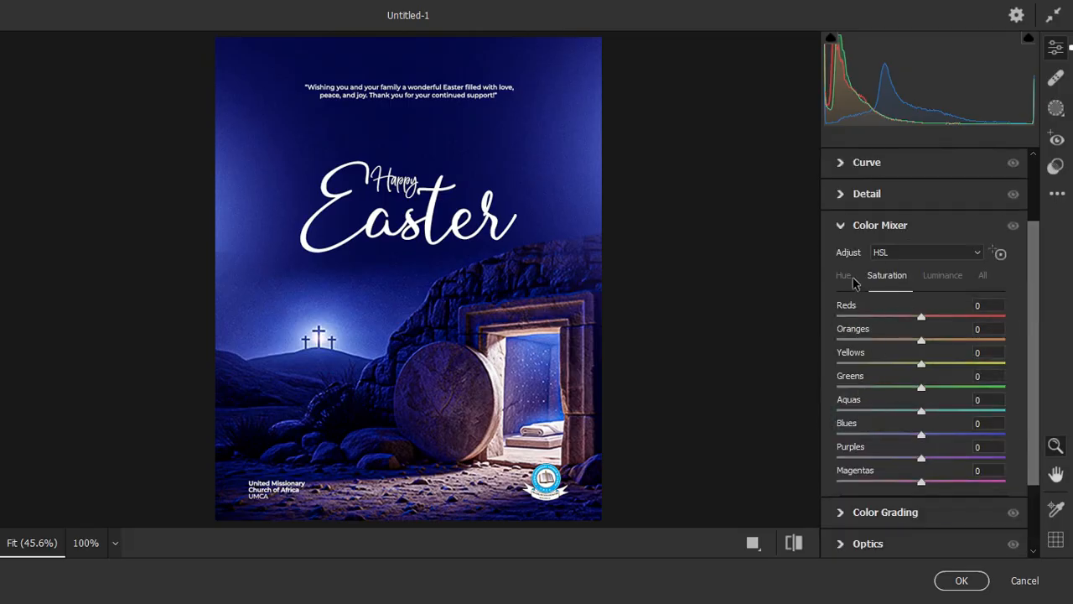
left_click(886, 275)
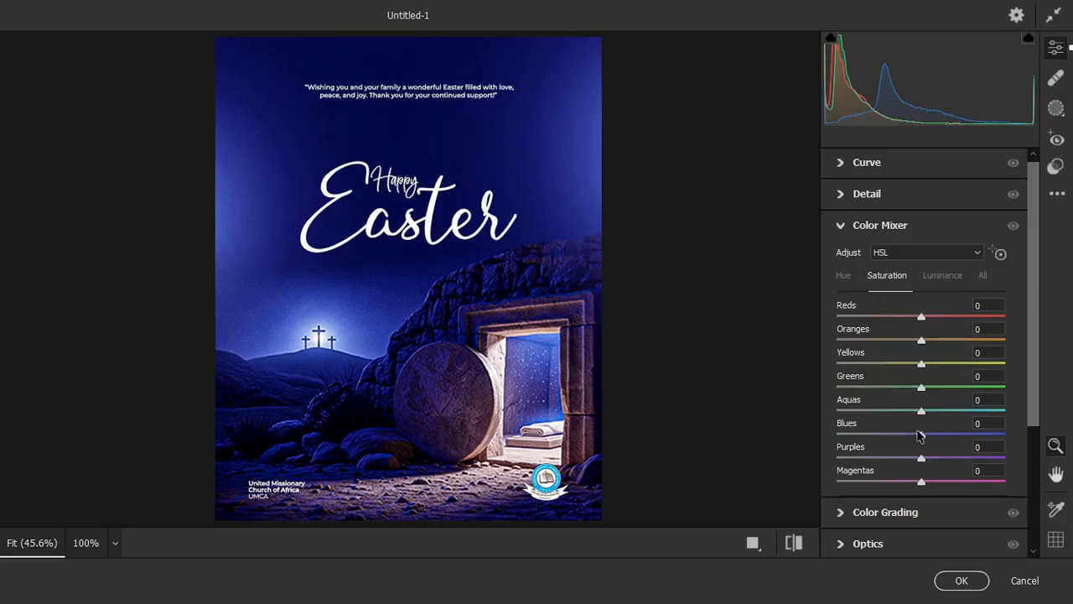
left_click_drag(919, 434, 946, 422)
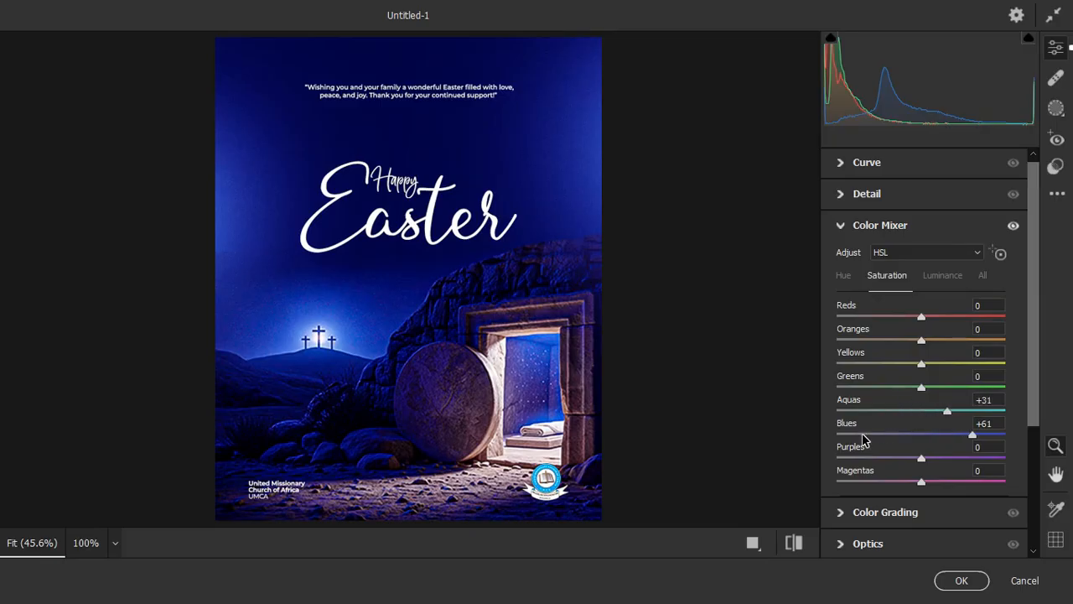
left_click_drag(922, 318, 842, 342)
left_click_drag(913, 350, 934, 343)
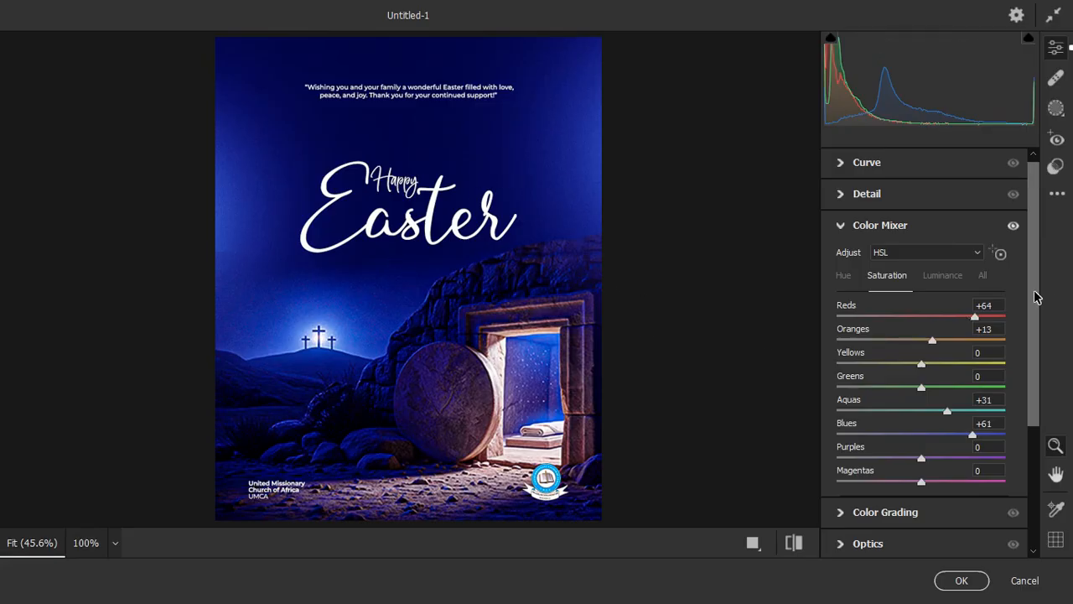
Step: Set Vignetting to -47, apply the Camera Raw Filter and compare the flyer with and without the graded layer
left_click_drag(1037, 298, 1041, 474)
left_click(852, 508)
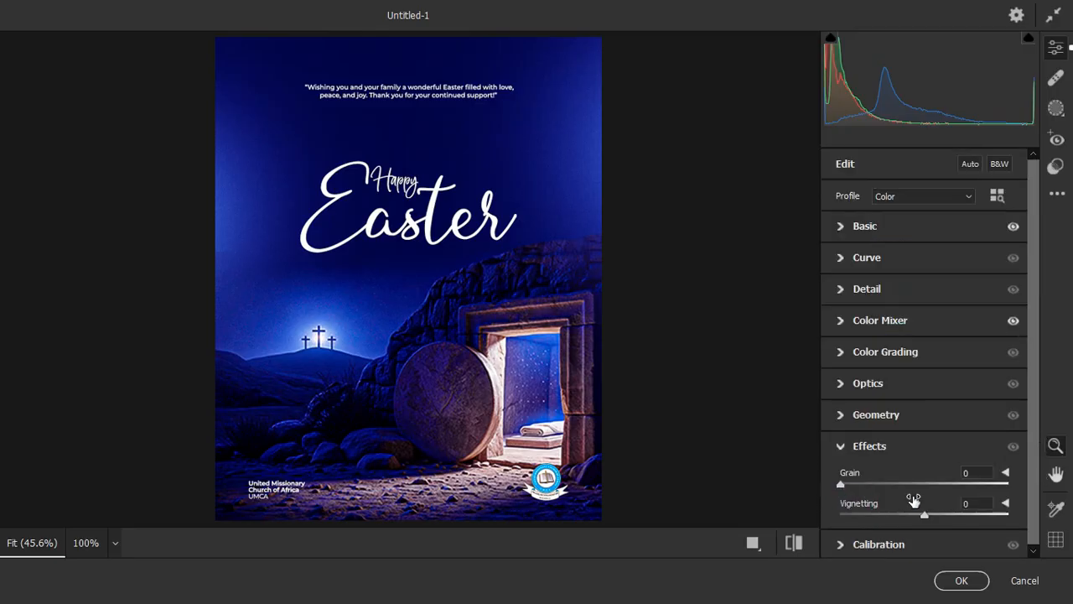
left_click_drag(922, 514, 882, 525)
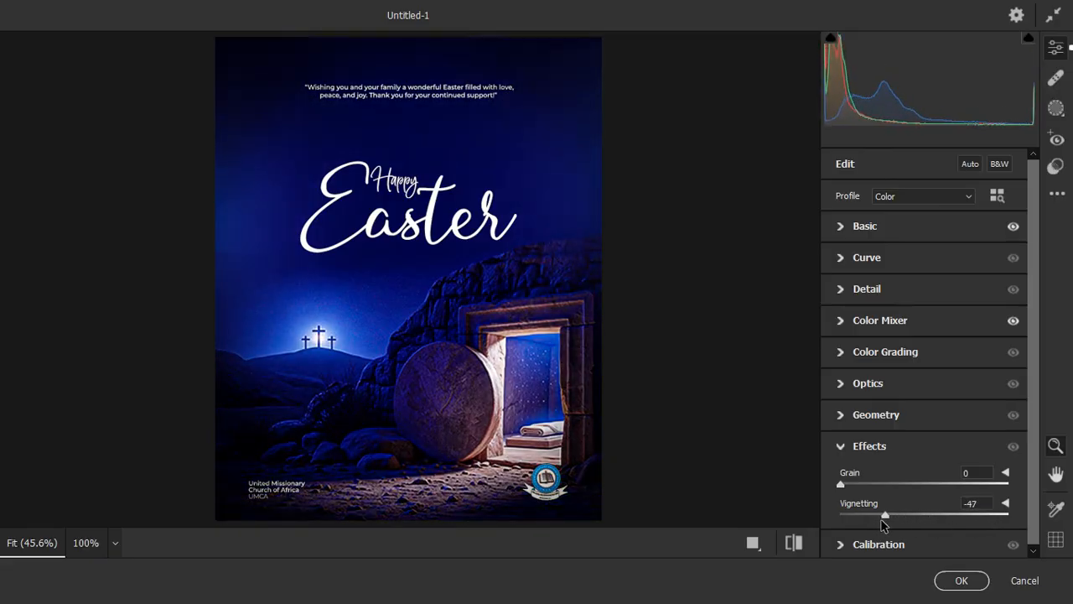
left_click(962, 581)
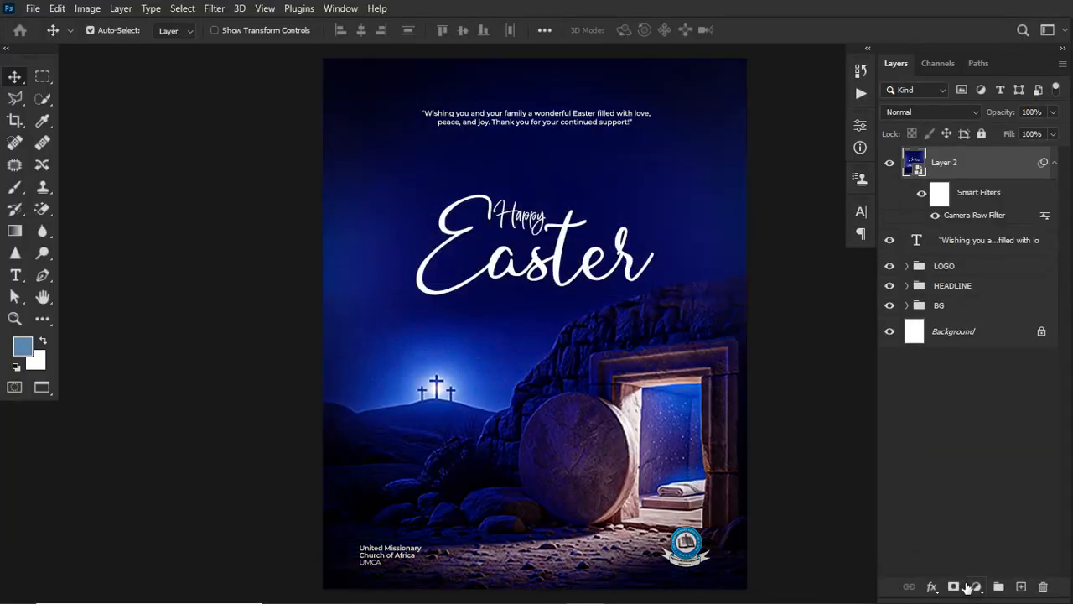
left_click(888, 161)
left_click(889, 161)
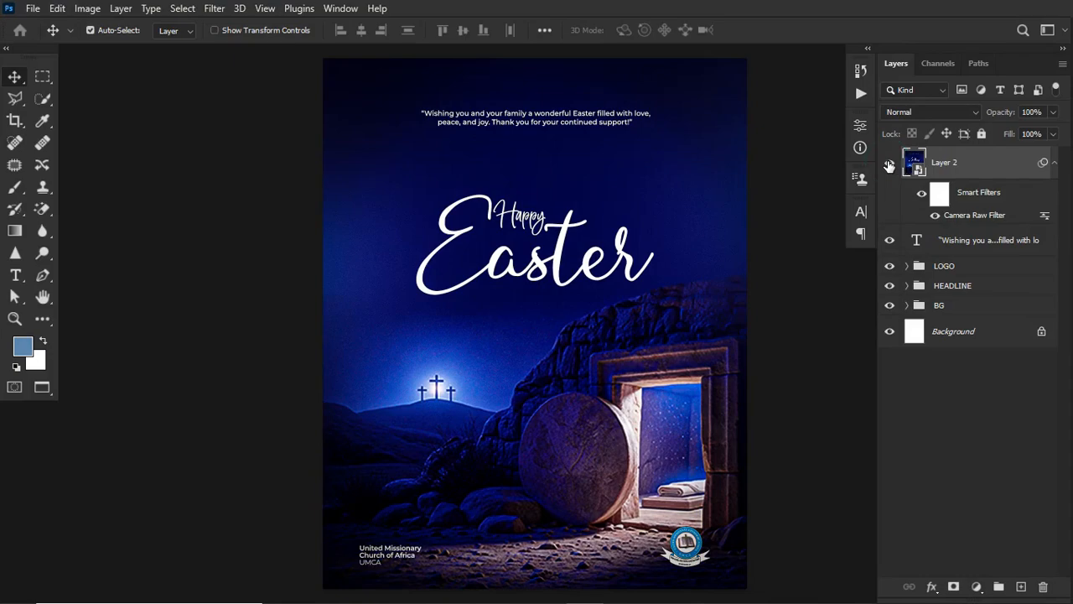